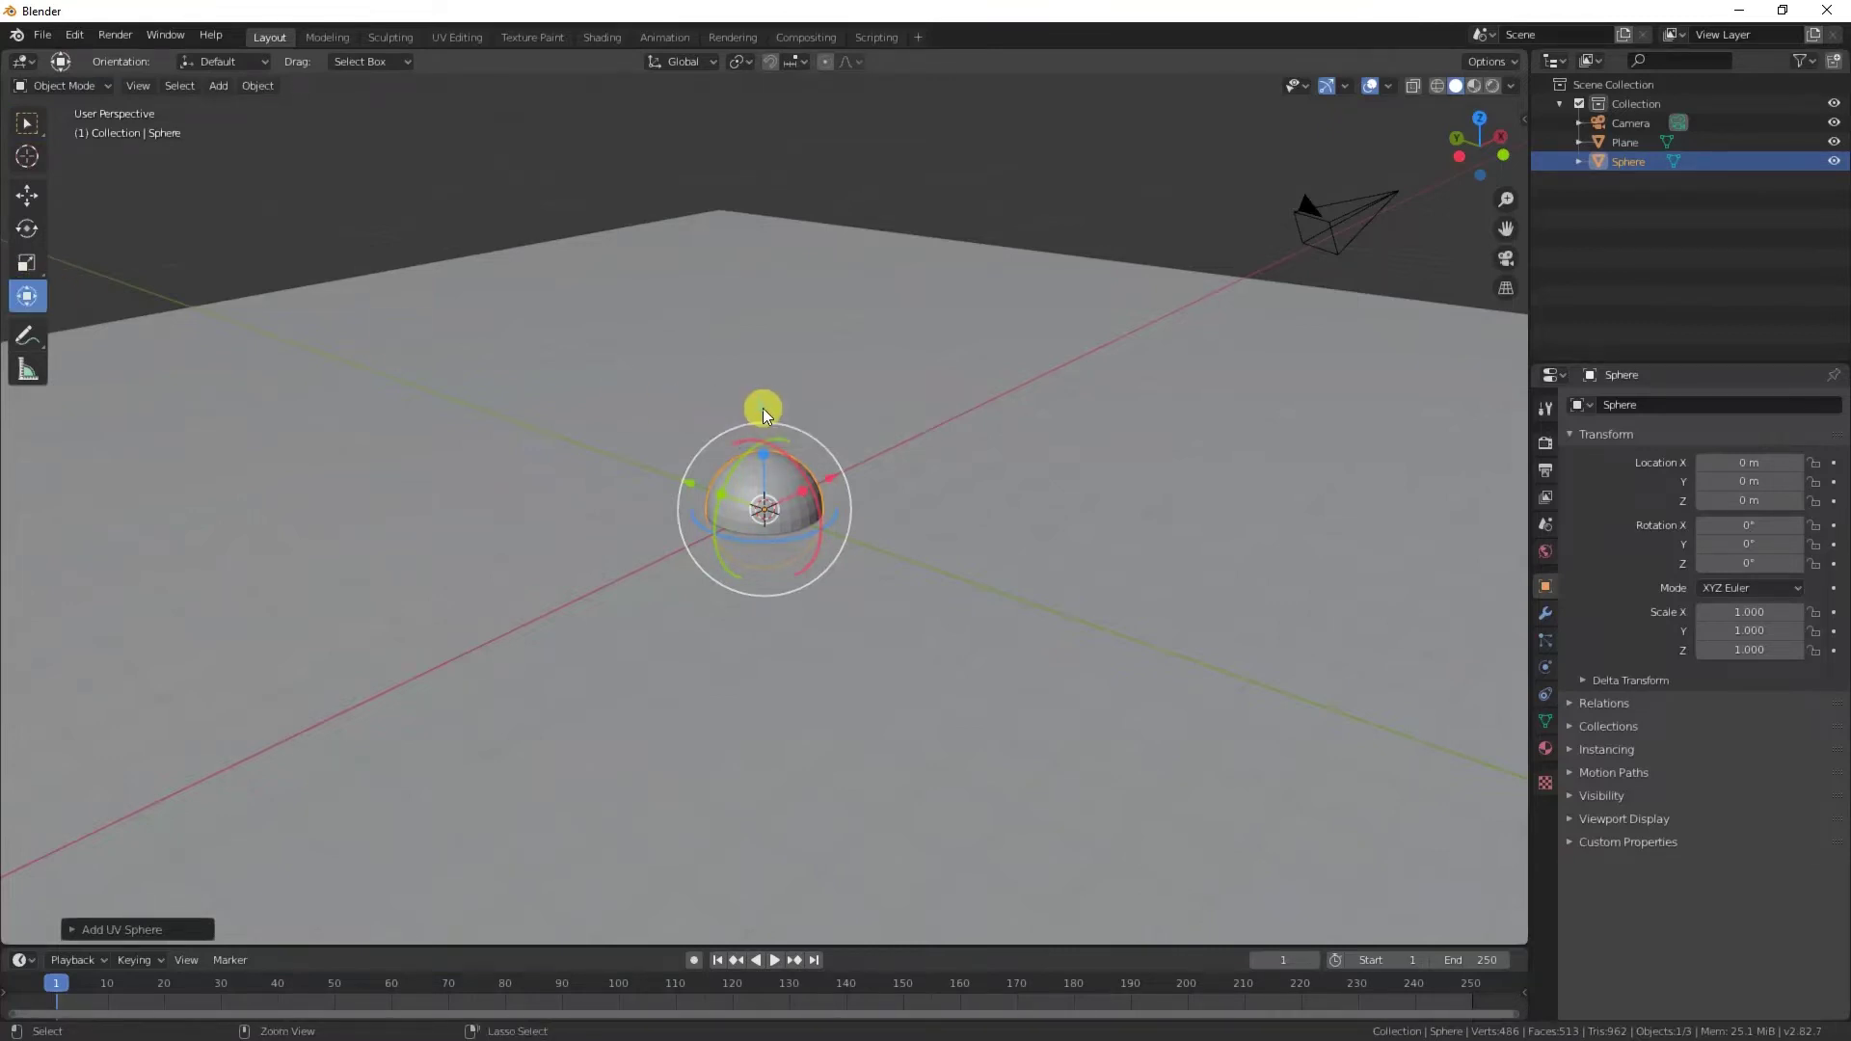
- Raise the sphere 1 m along Z so it rests on the ground plane, and shade it smooth
drag(763, 409, 758, 363)
middle_drag(869, 524, 791, 396)
right_click(795, 384)
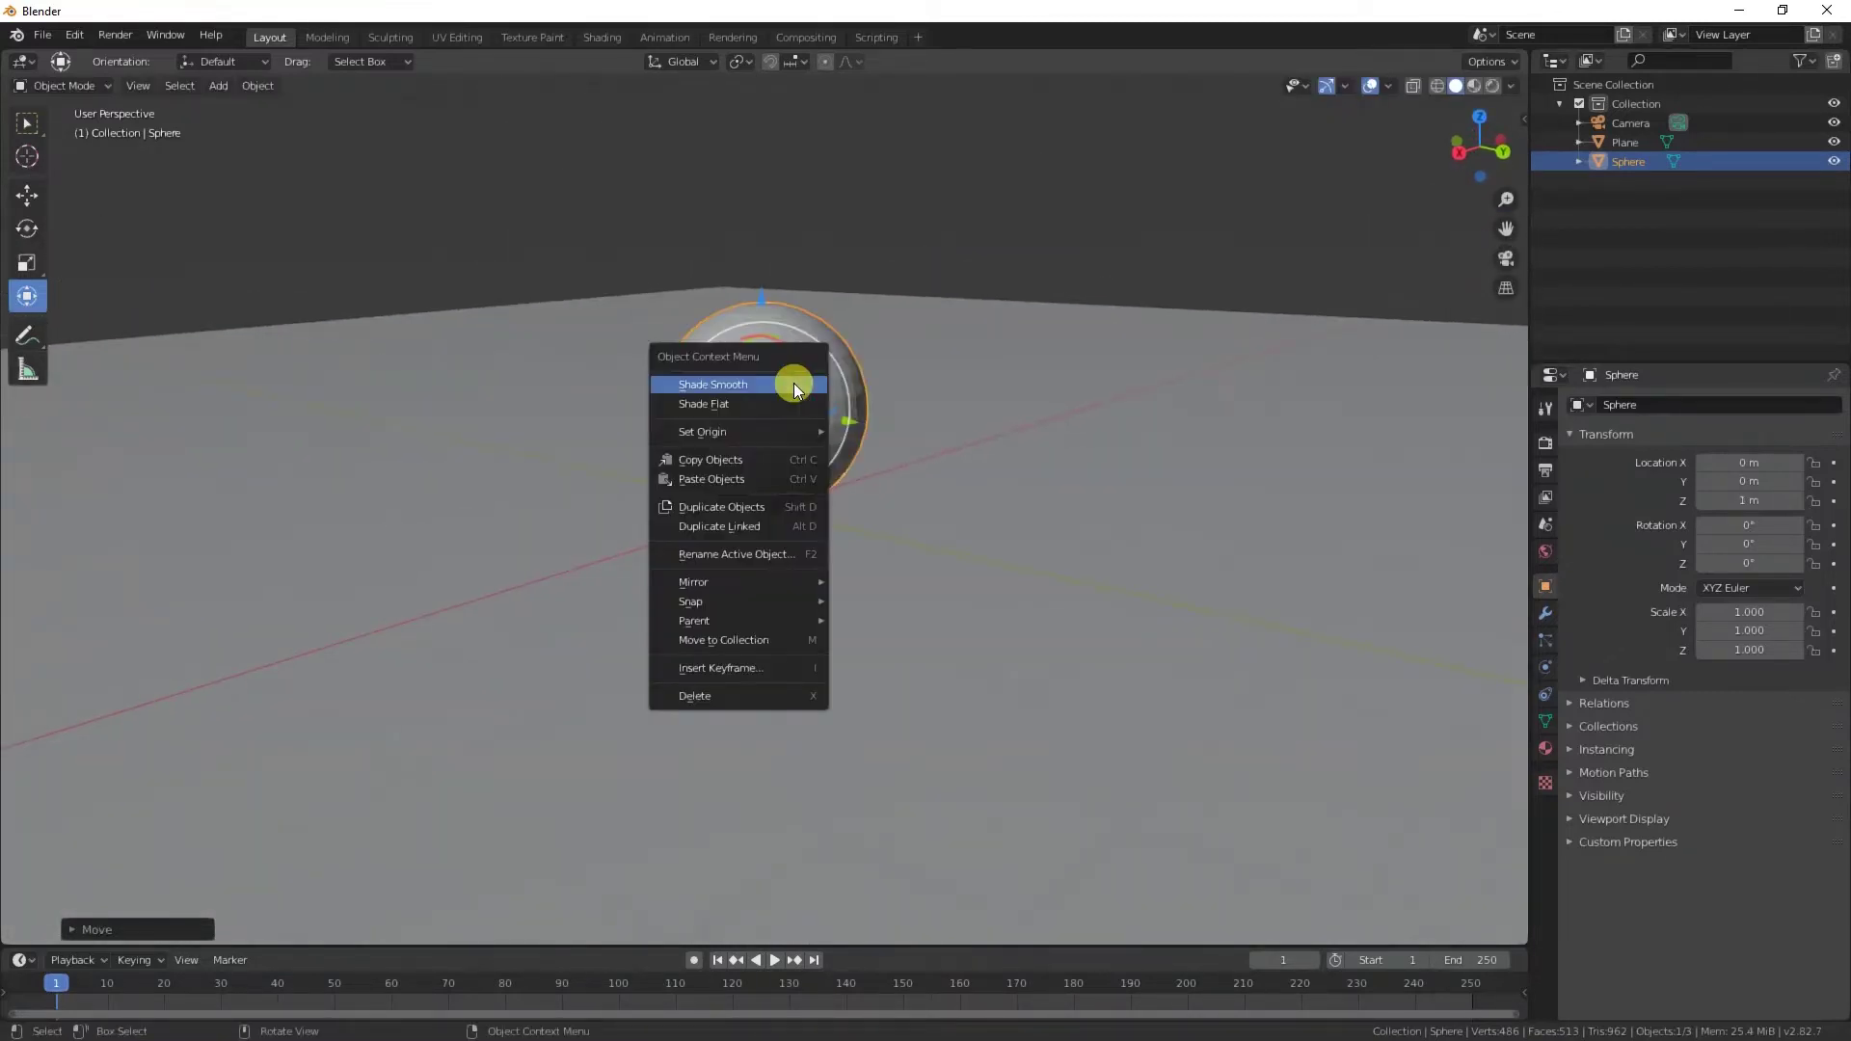
click(795, 383)
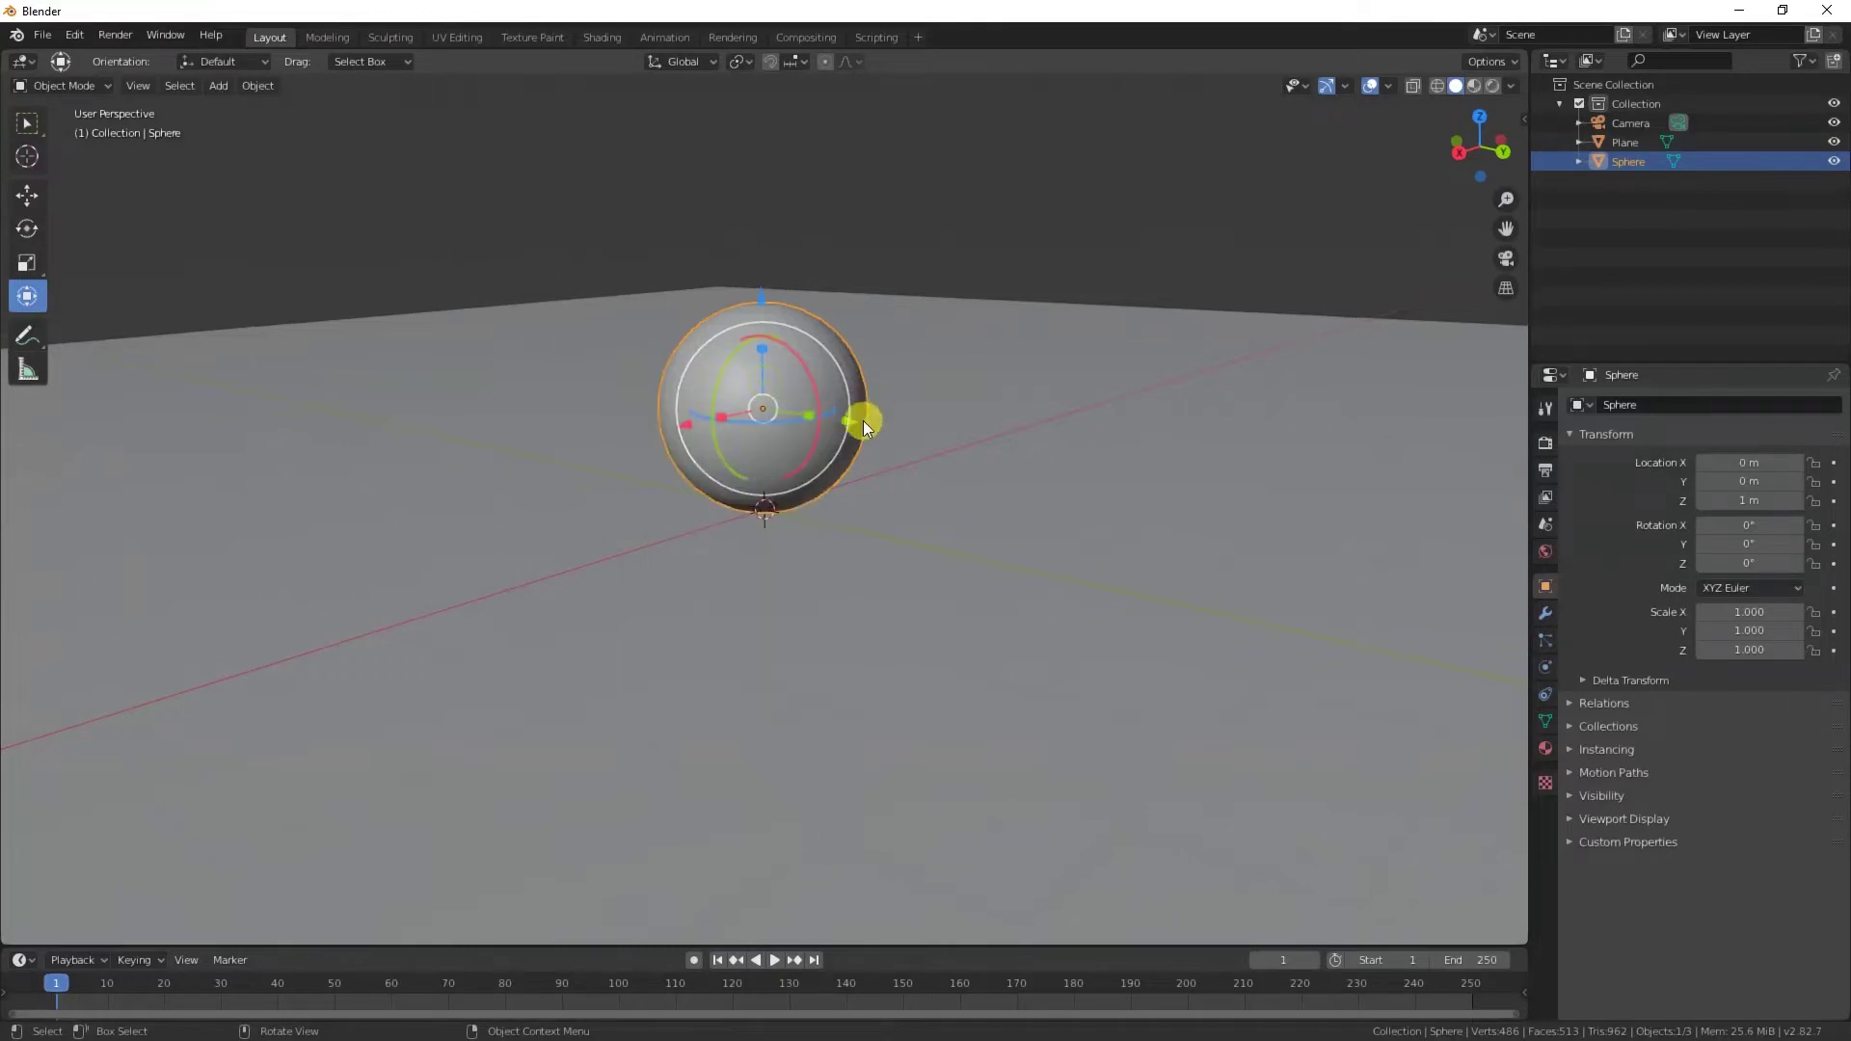
- Add a Subdivision Surface modifier to the sphere
mouse_move(785, 356)
middle_down()
mouse_move(790, 409)
mouse_move(764, 368)
middle_up()
scroll(763, 369, up, 3)
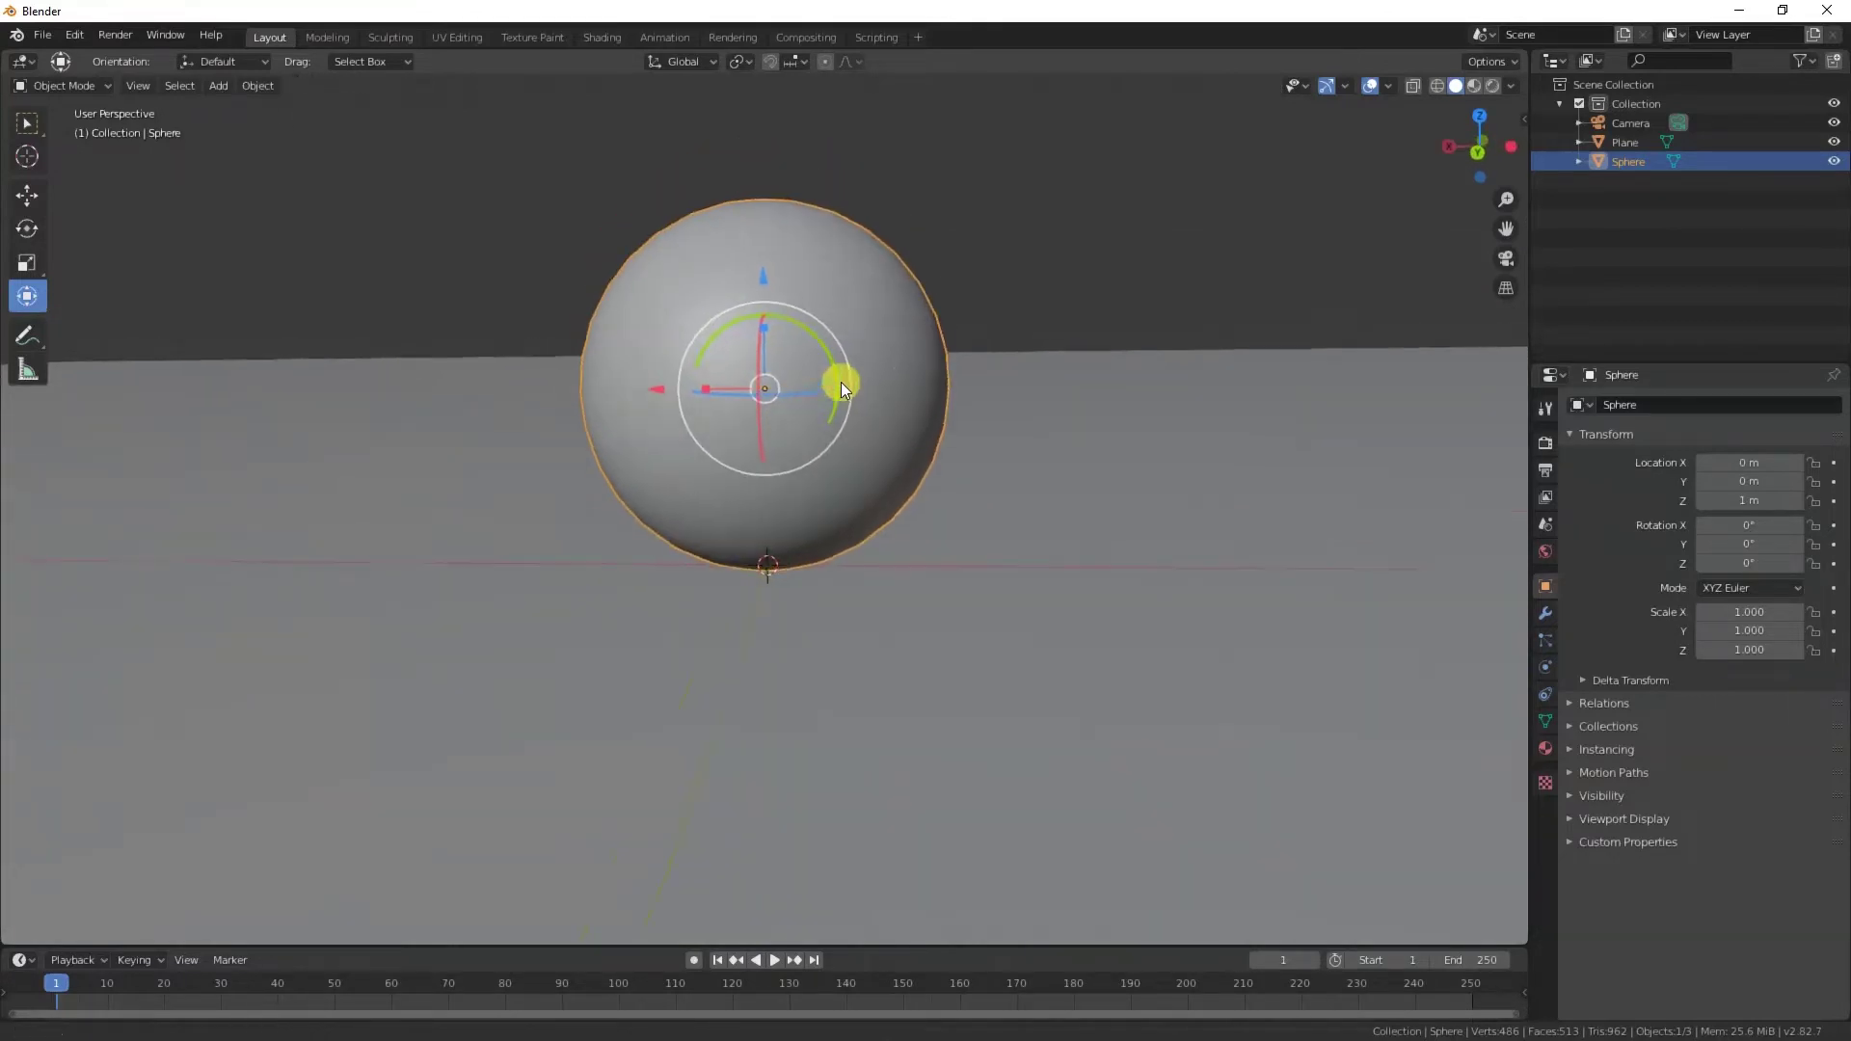
click(995, 241)
scroll(748, 216, up, 2)
middle_drag(749, 216, 773, 194)
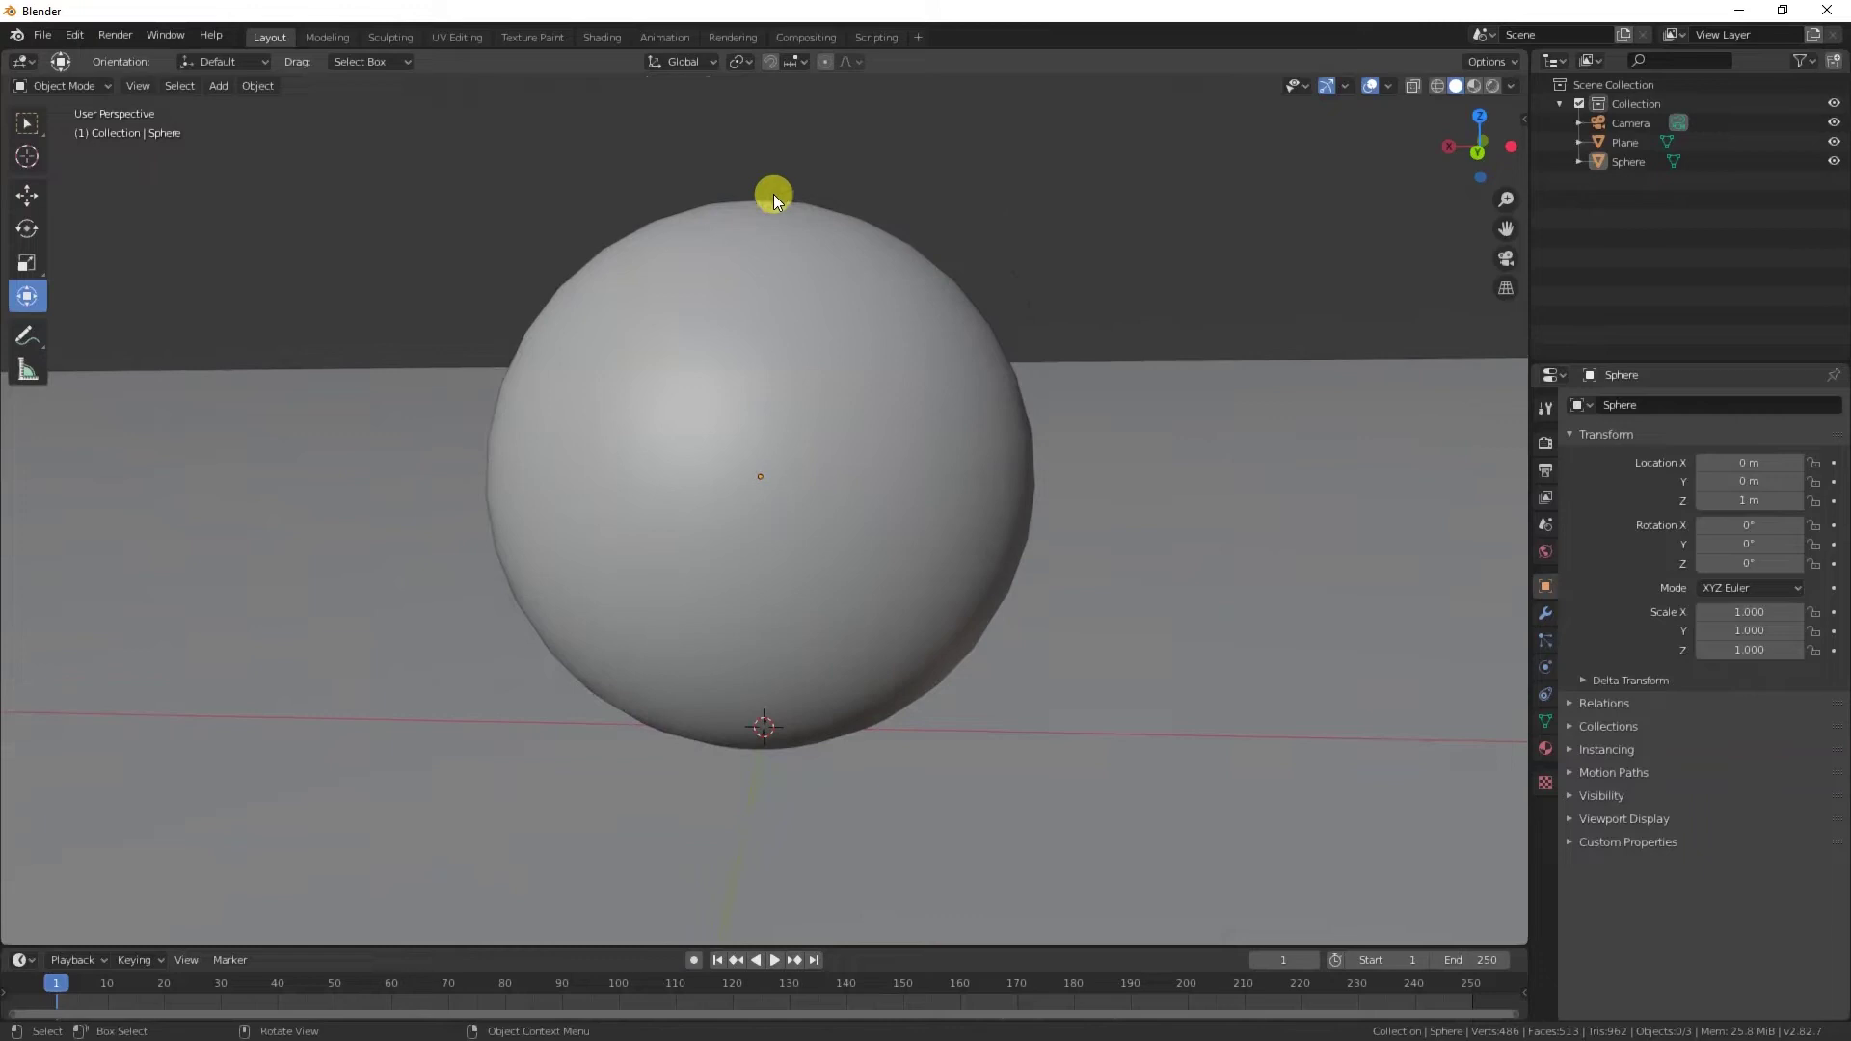
click(636, 240)
click(1545, 613)
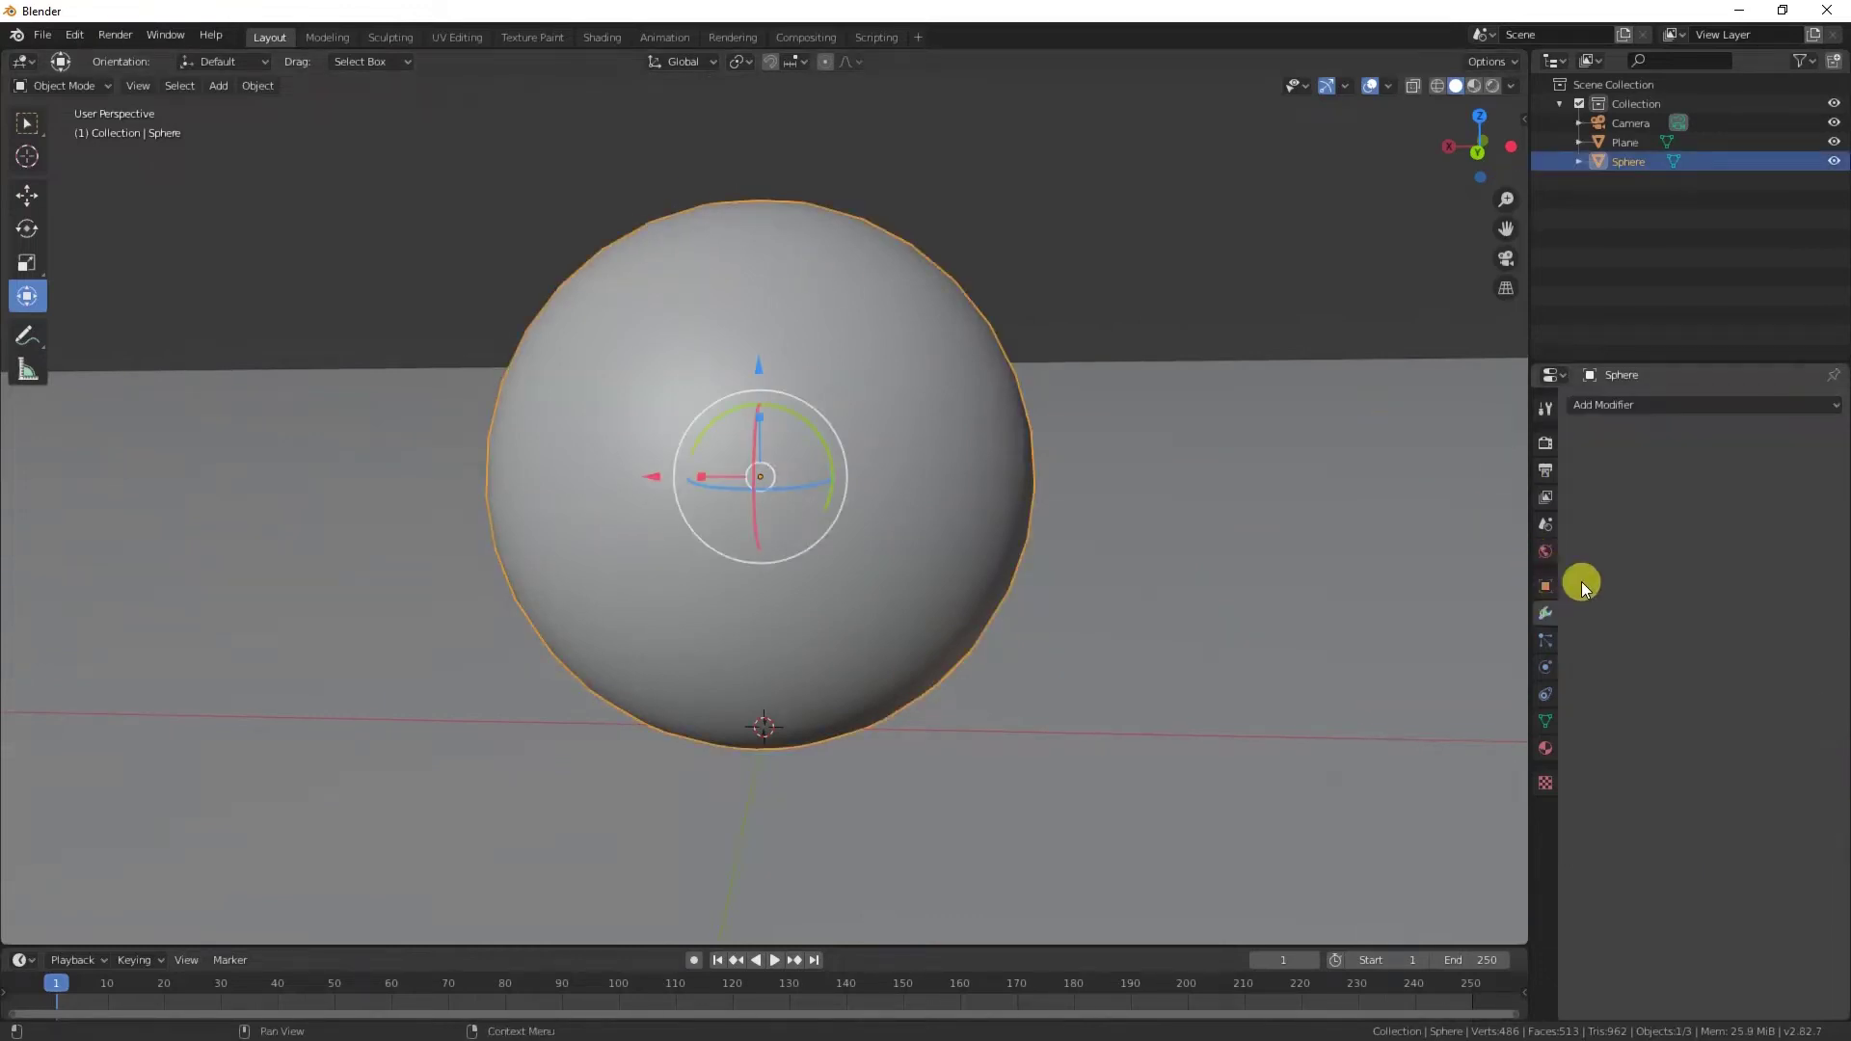
click(1654, 409)
click(1473, 725)
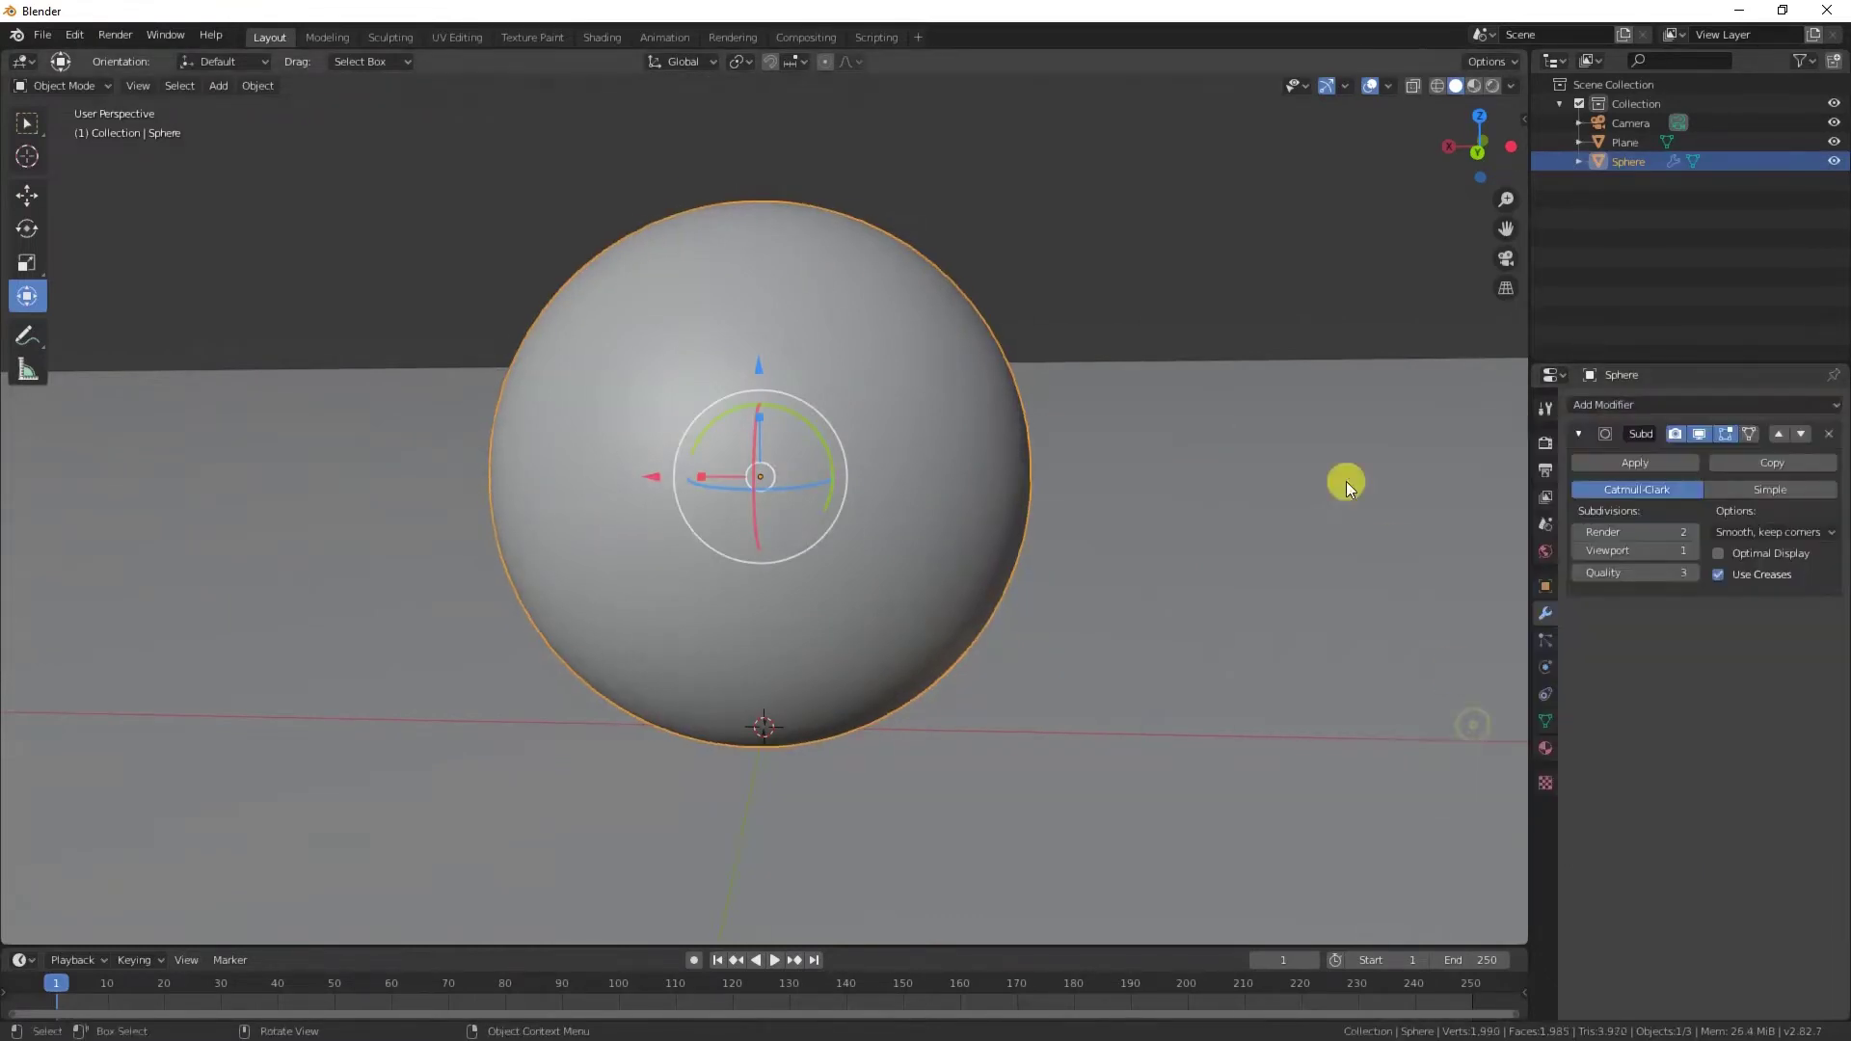
- Add a second plane and move it straight up along Z, high above the sphere
middle_drag(837, 470, 756, 530)
scroll(979, 457, down, 4)
scroll(960, 477, down, 2)
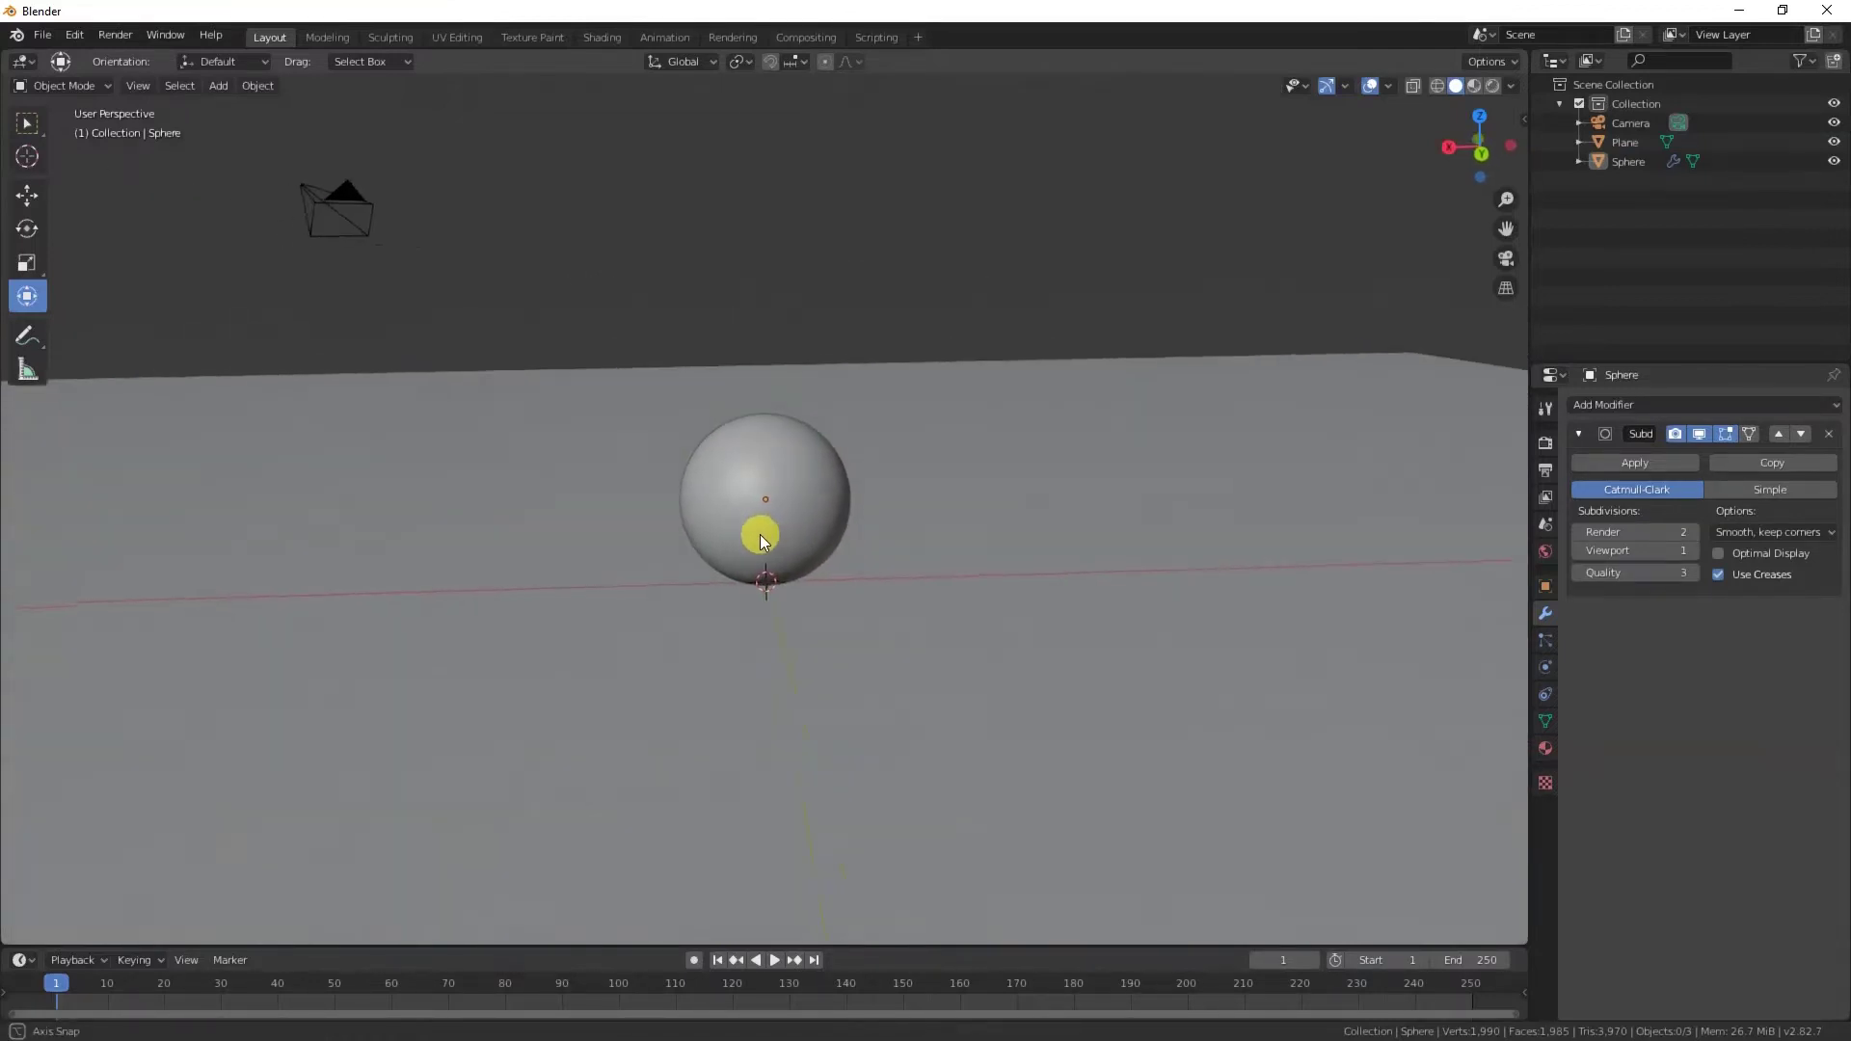
scroll(810, 473, down, 2)
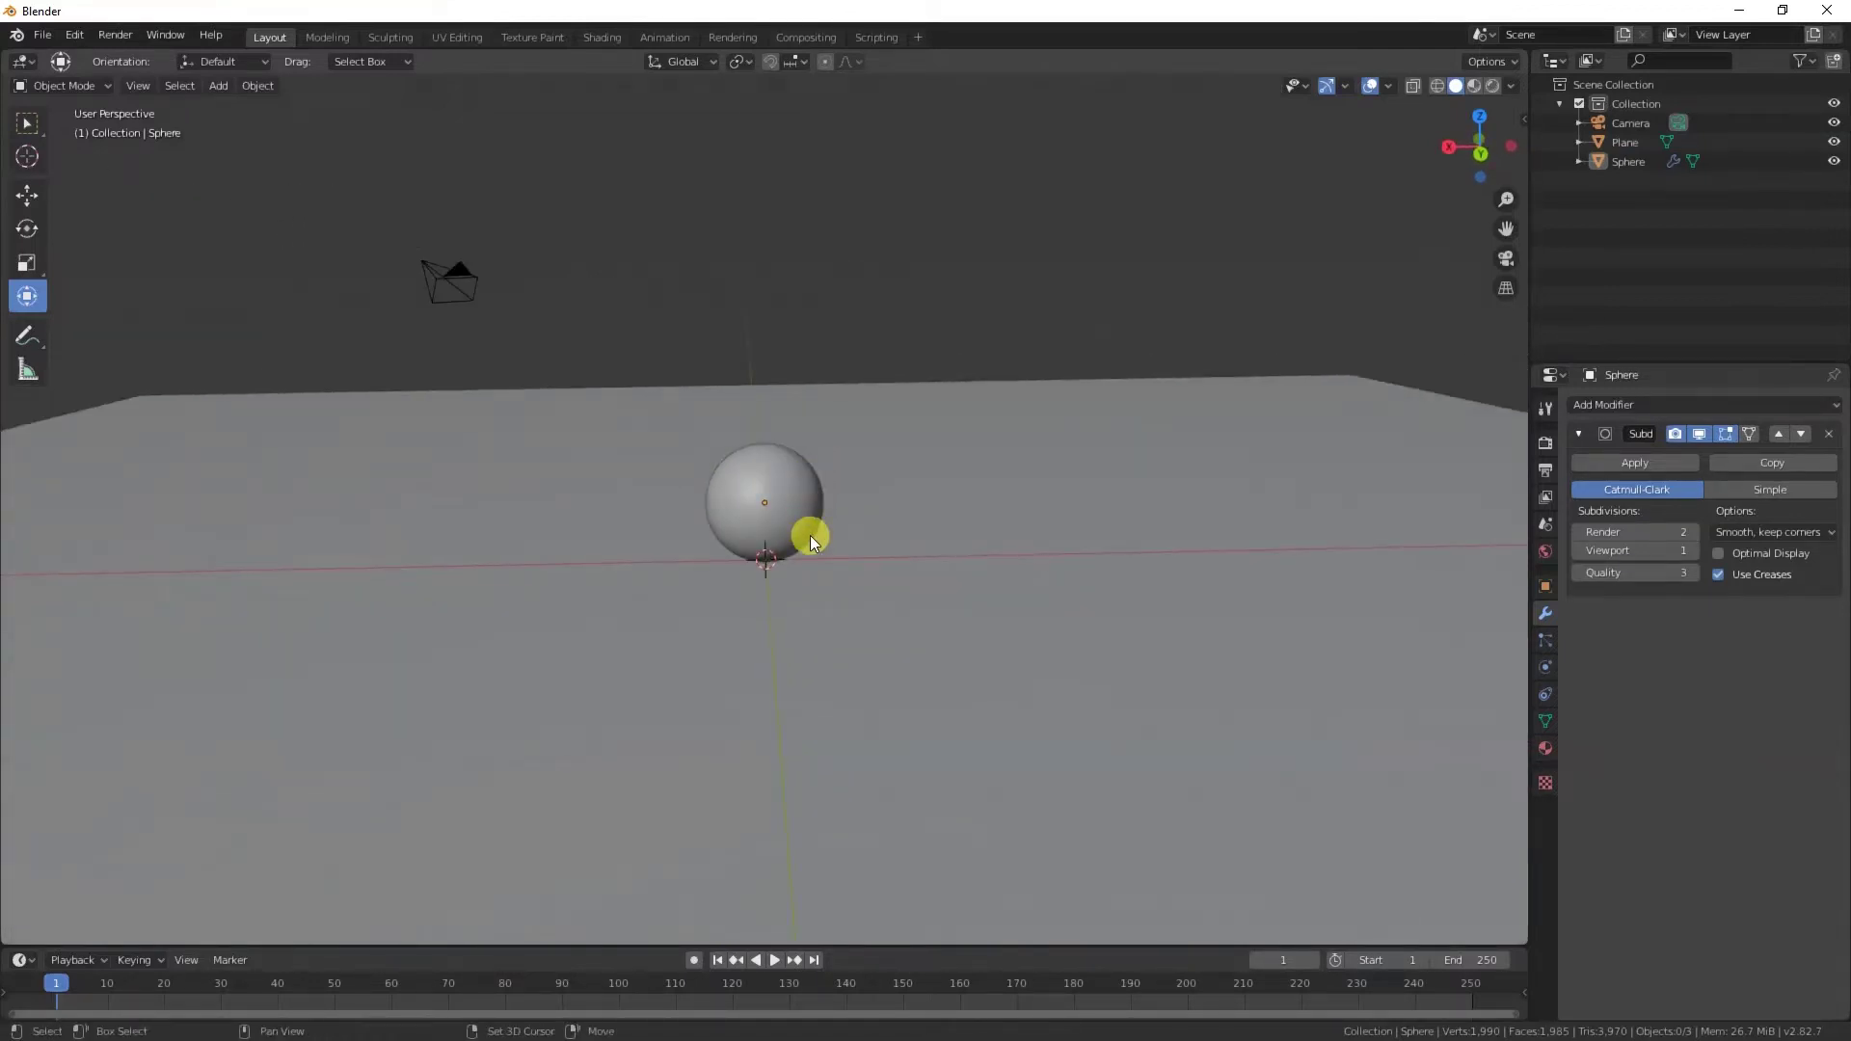
key(shift+a)
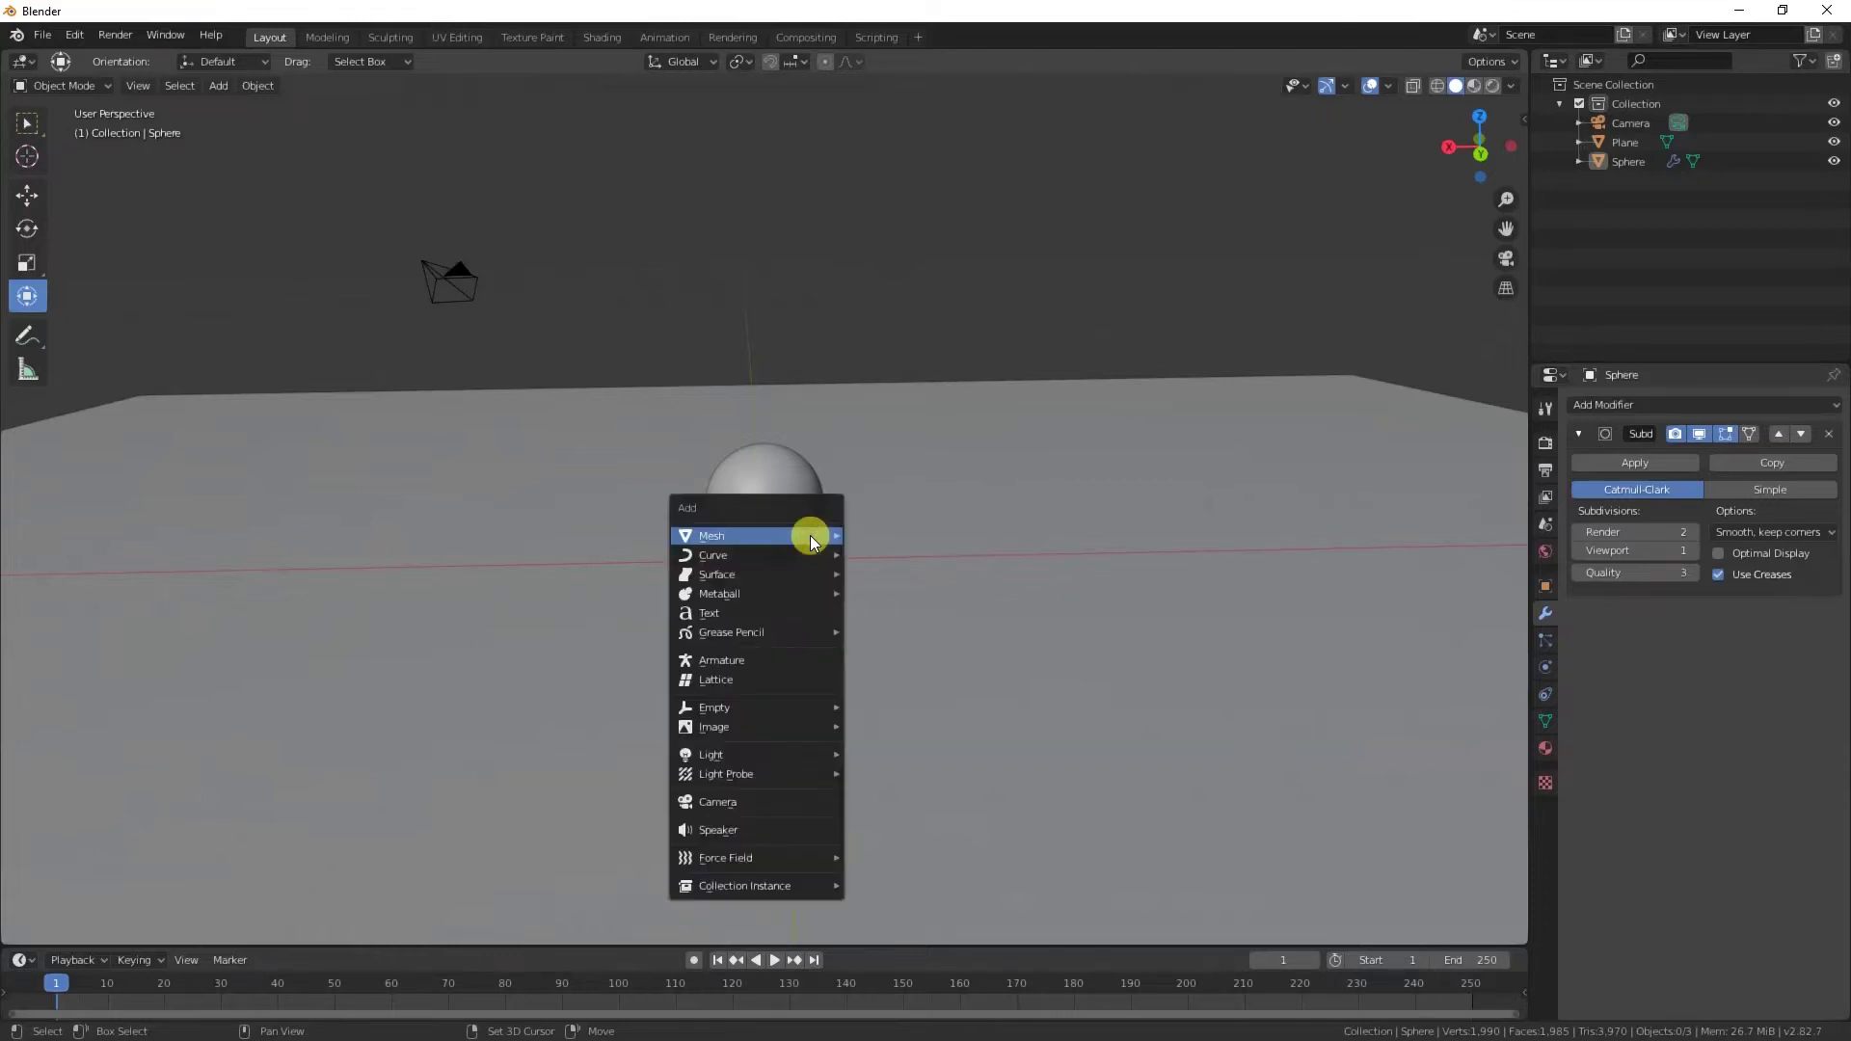
mouse_move(810, 535)
click(889, 535)
key(g)
key(z)
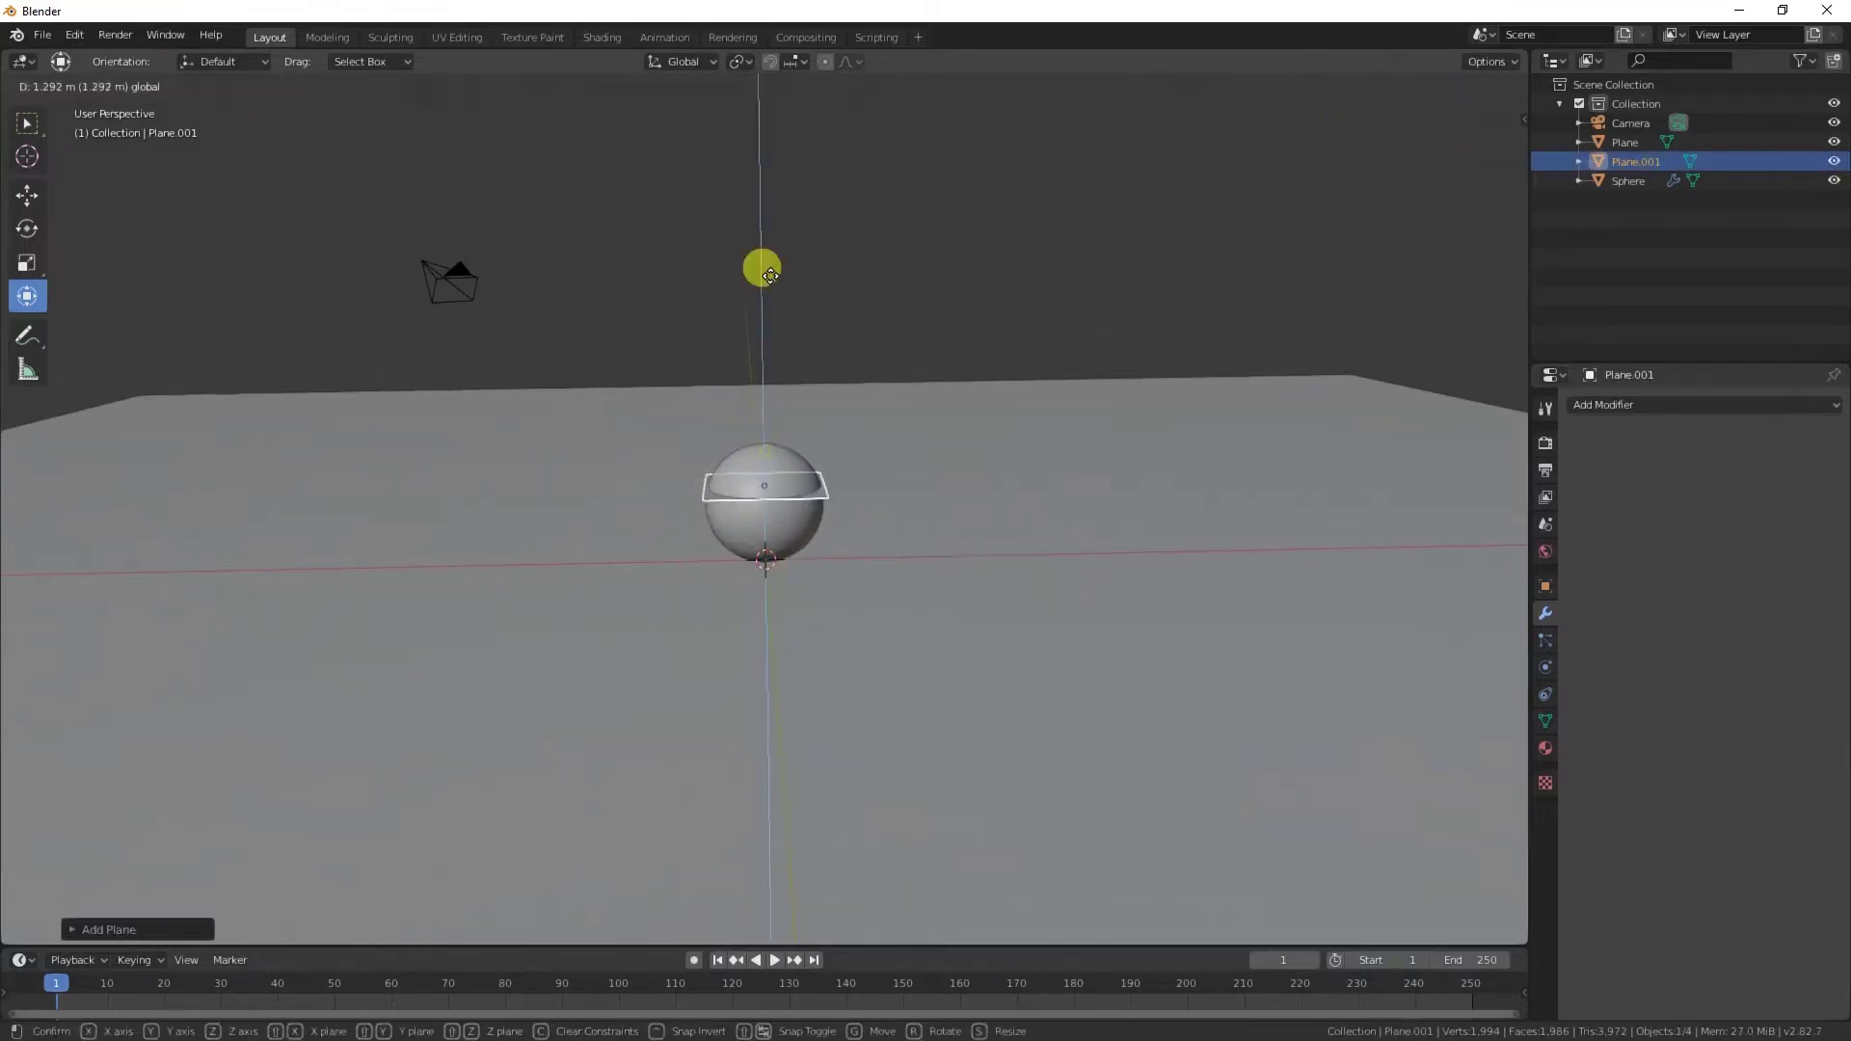
click(795, 887)
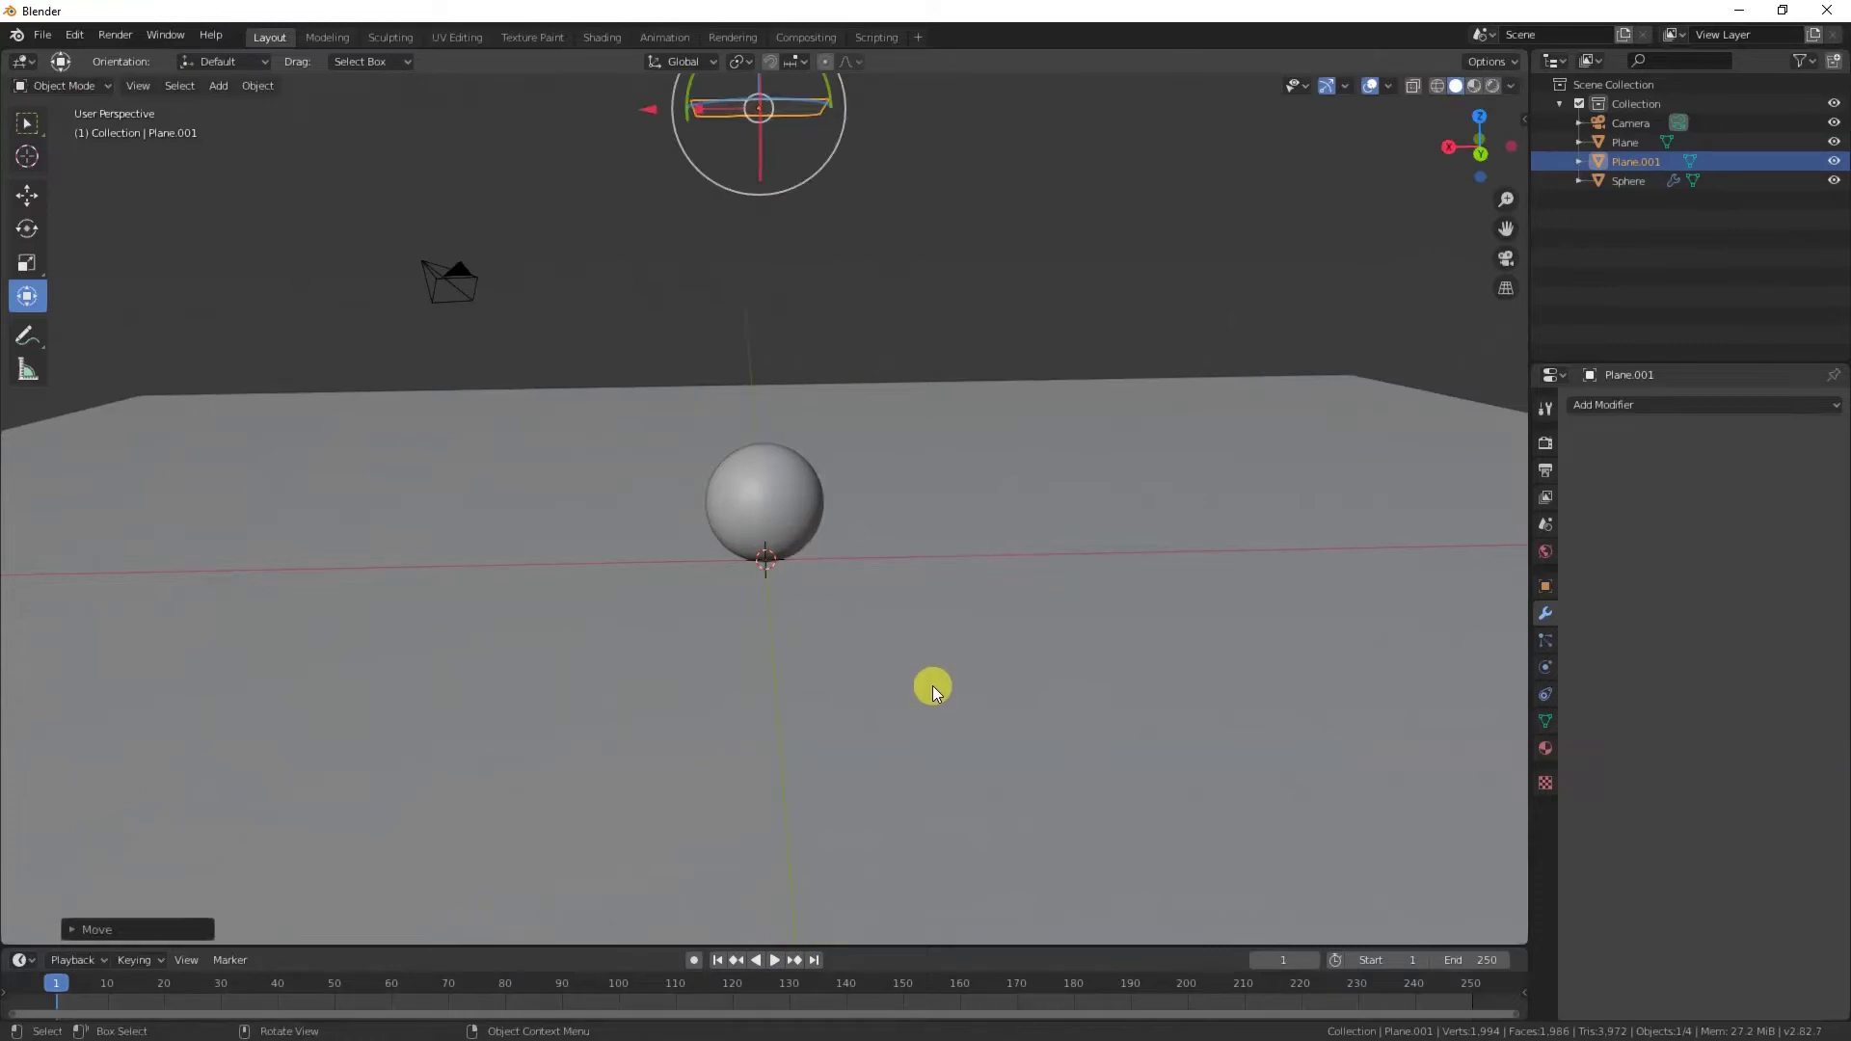
- Scale up the overhead plane uniformly until it is several times wider than the sphere
middle_drag(933, 682, 858, 578)
key(s)
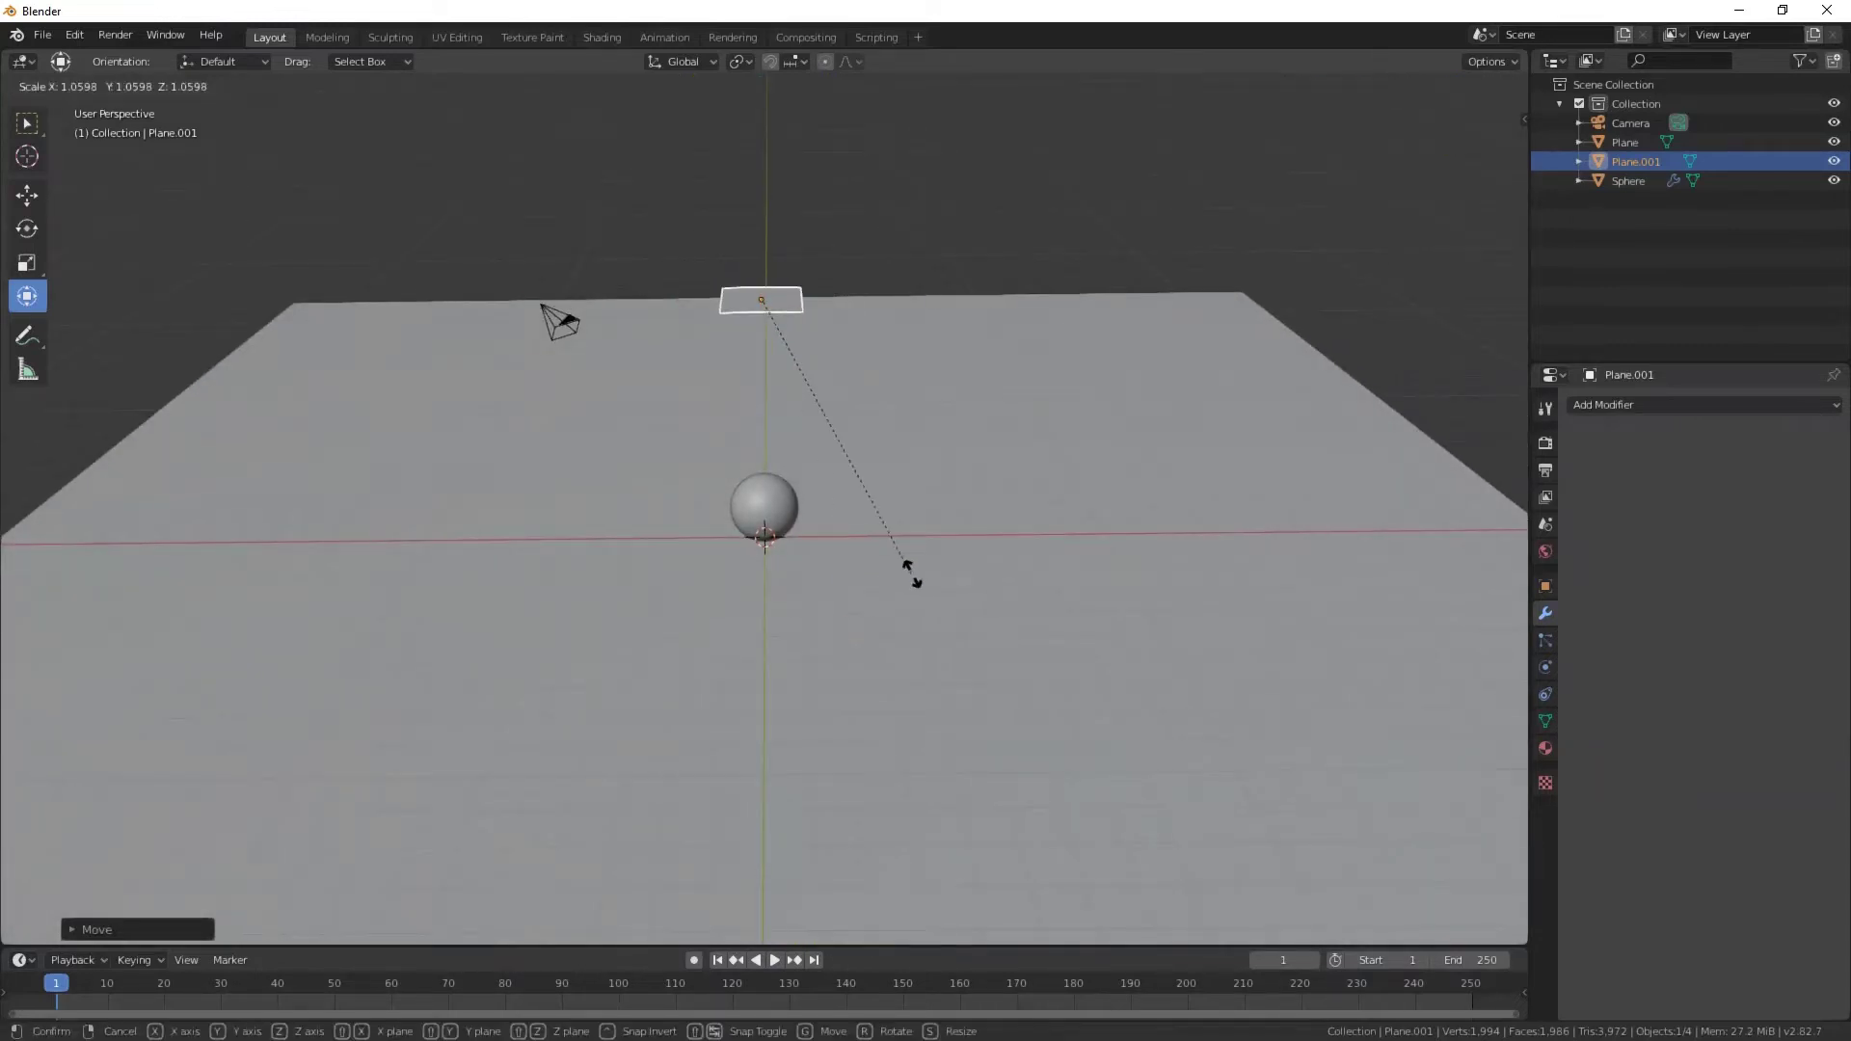
click(1422, 533)
middle_drag(1136, 494, 827, 667)
key(s)
right_click(999, 593)
key(s)
right_click(928, 593)
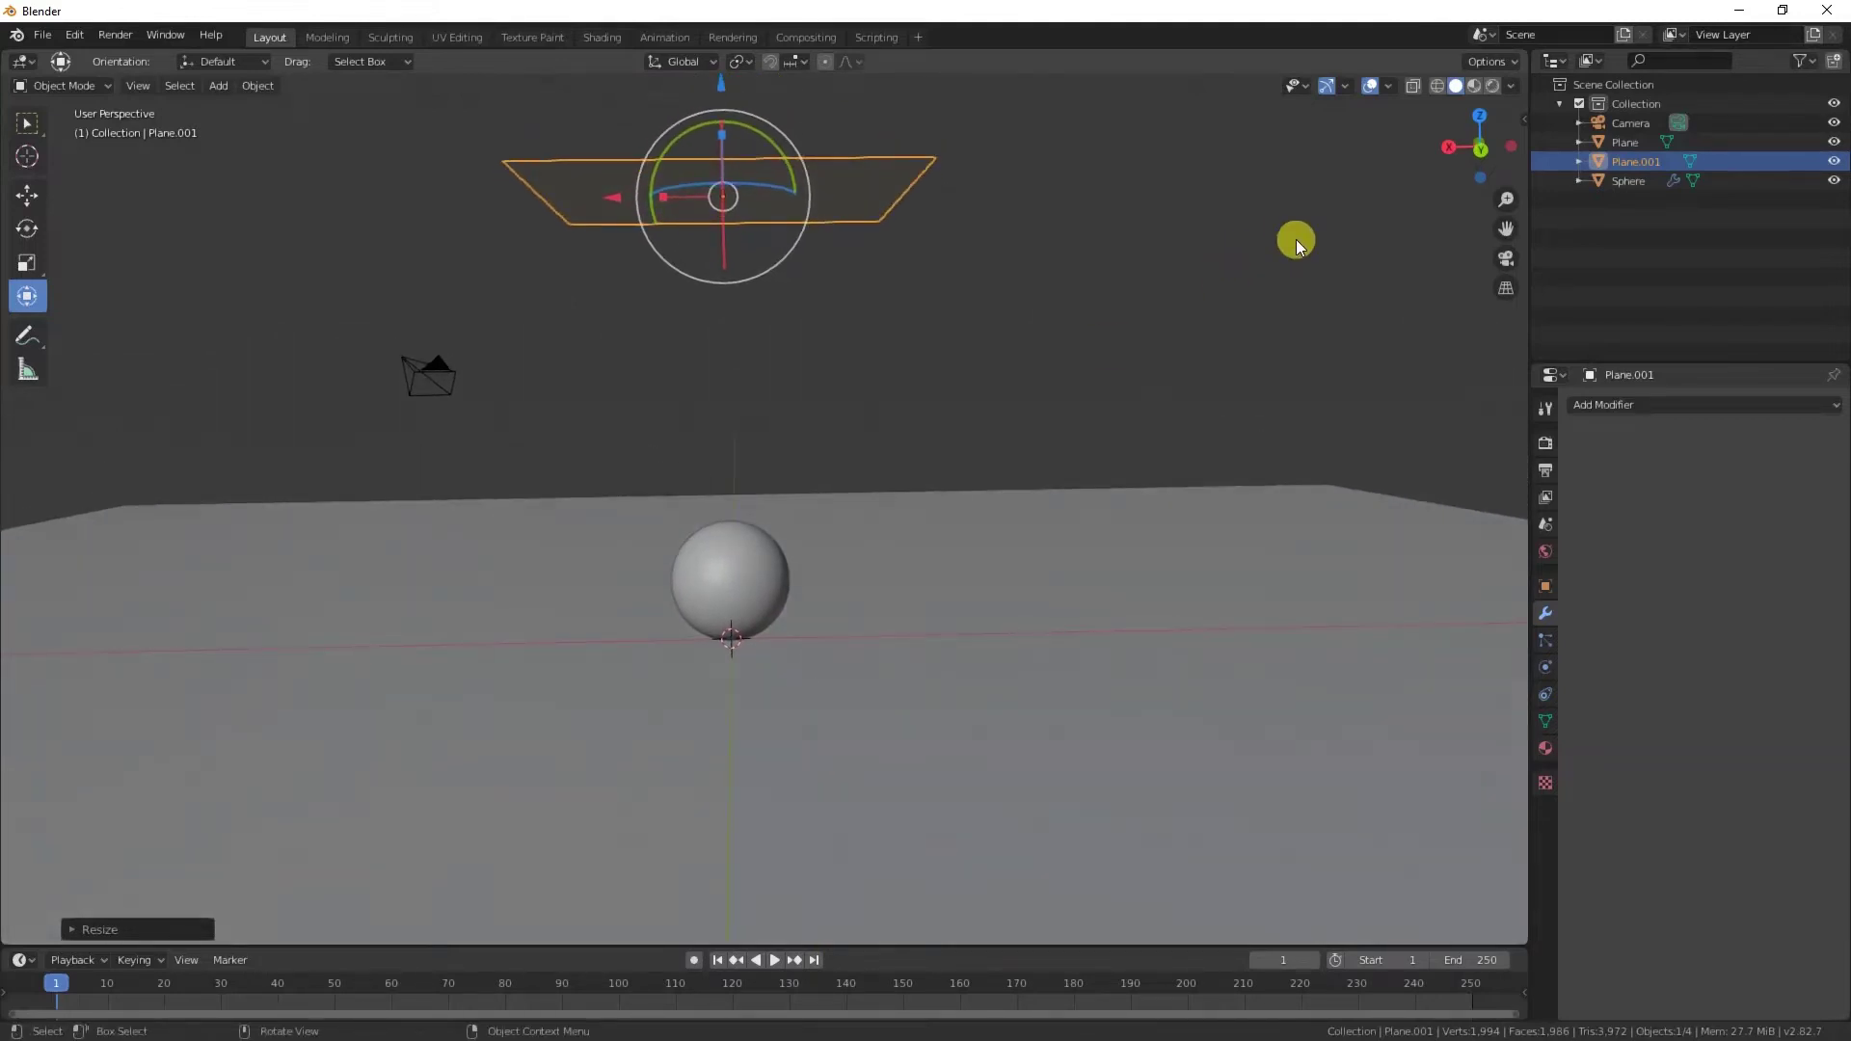
- Set the render engine to Cycles with GPU Compute as the device
click(1544, 440)
click(1743, 408)
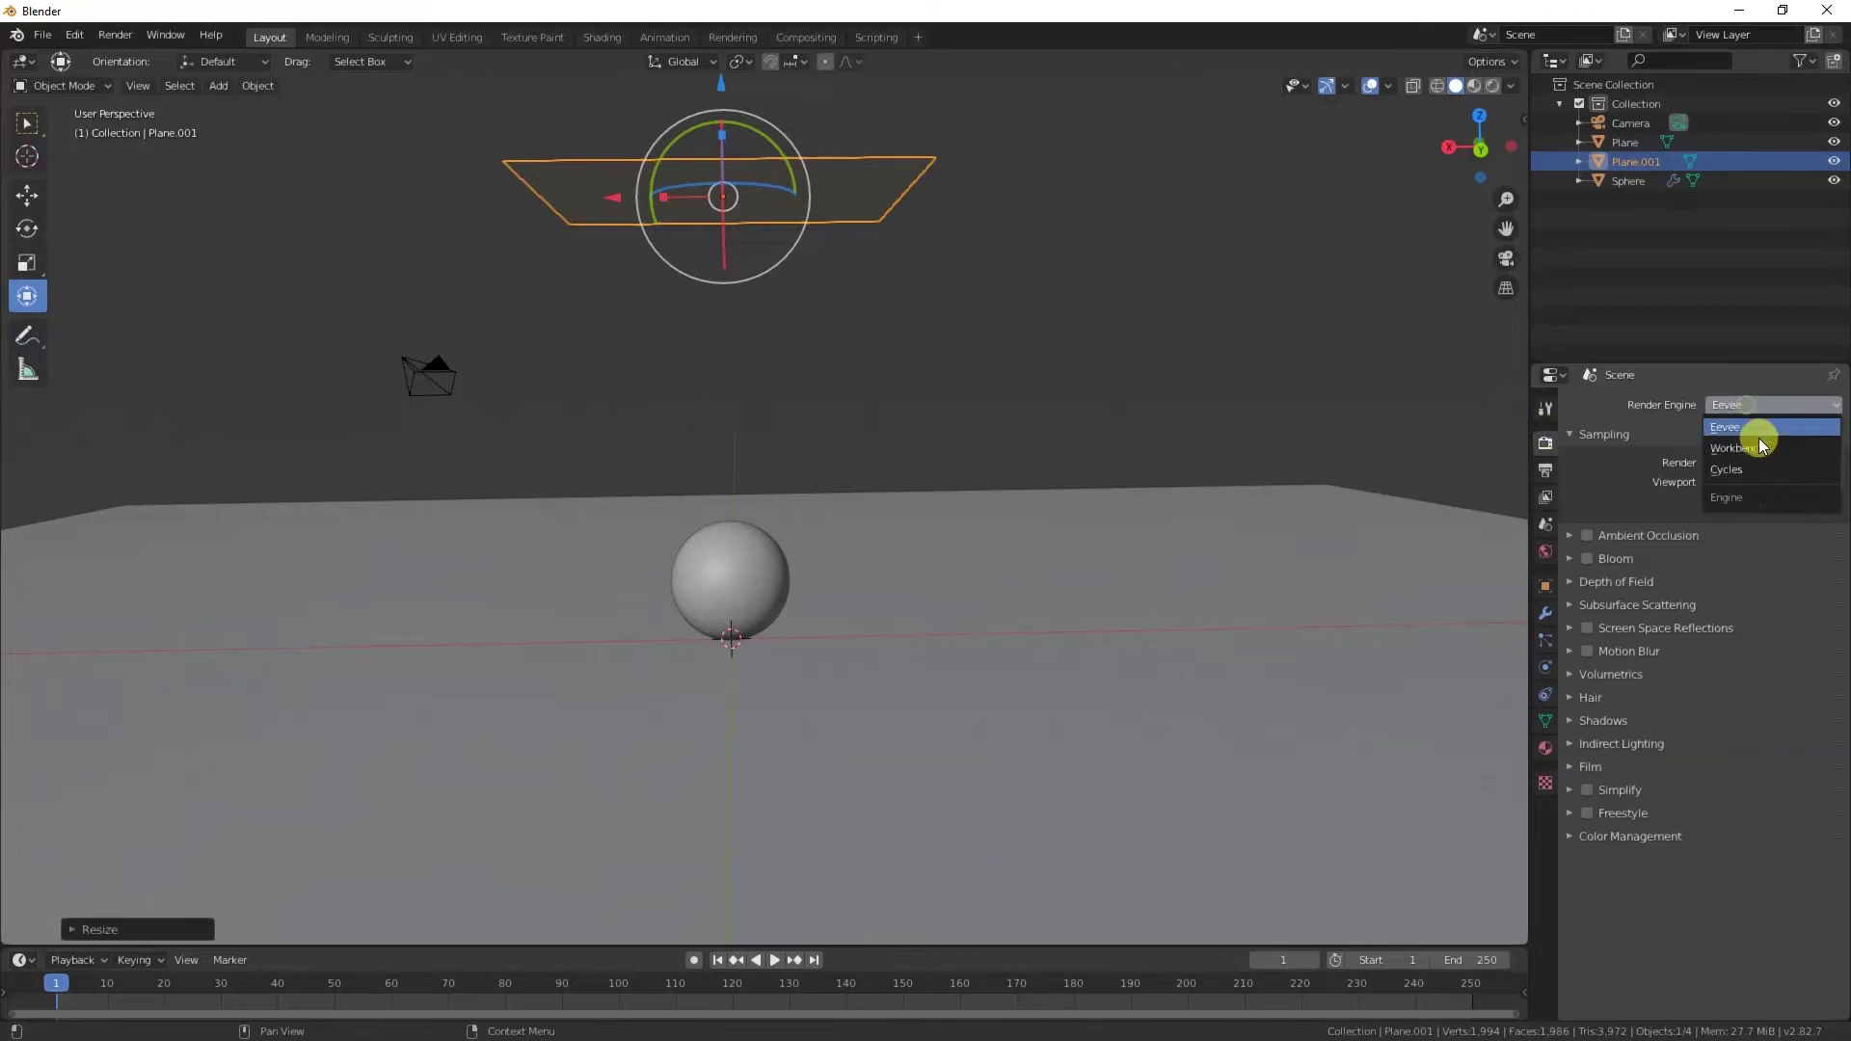
click(1745, 467)
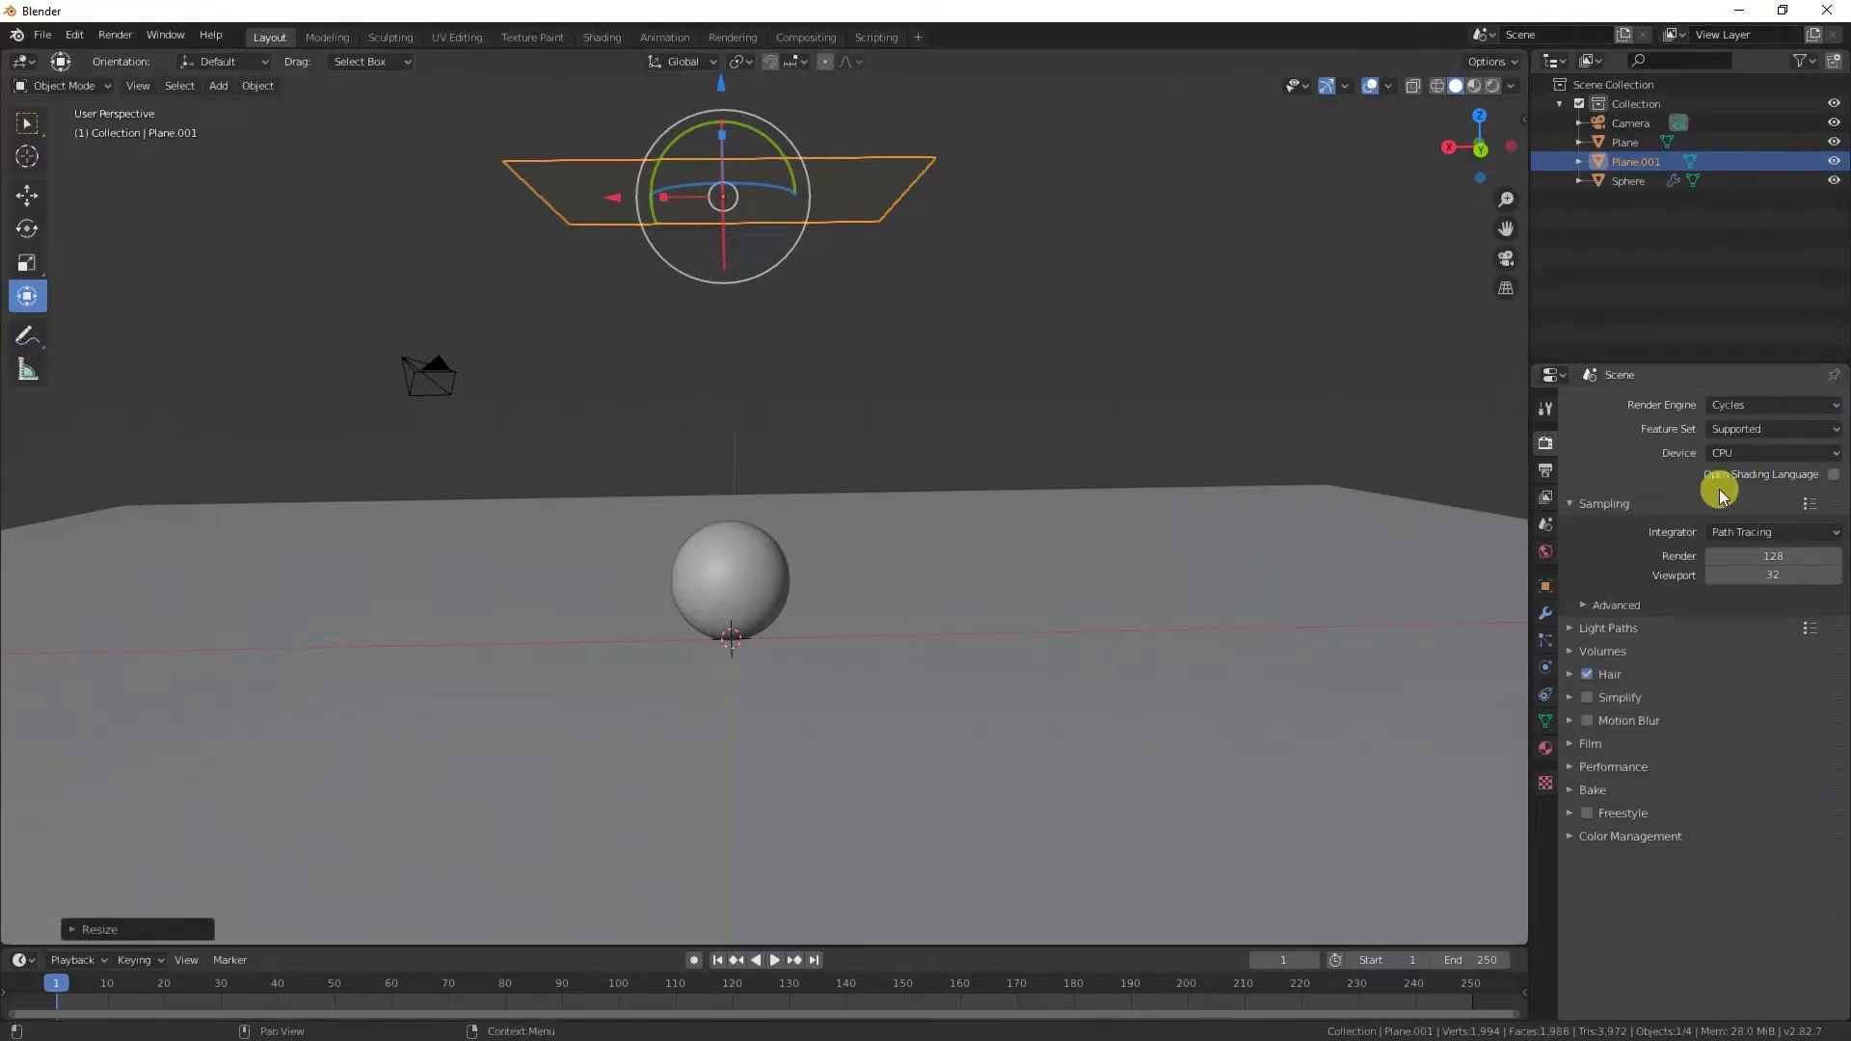
click(1761, 453)
click(1747, 499)
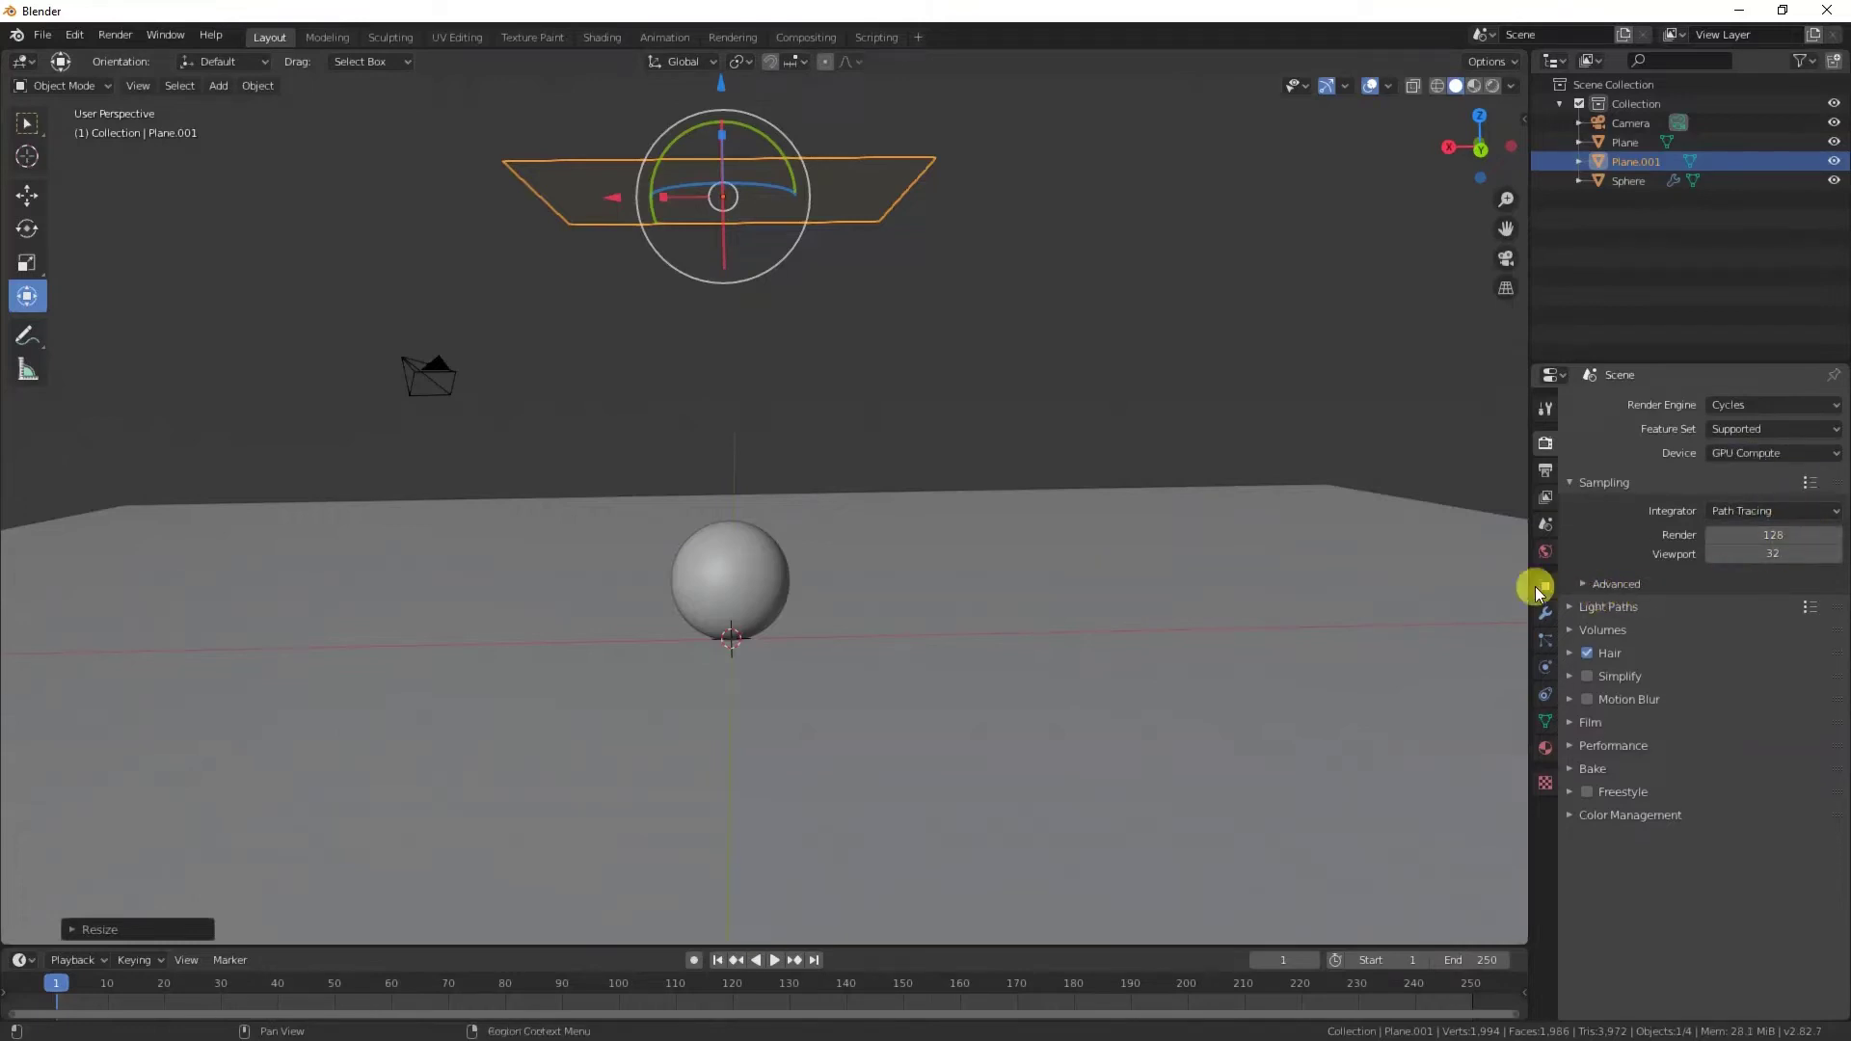
- Split the 3D viewport into two side-by-side areas and make one a Shader Editor with its sidebar hidden
shift+middle_drag(821, 374, 810, 386)
middle_drag(820, 448, 859, 466)
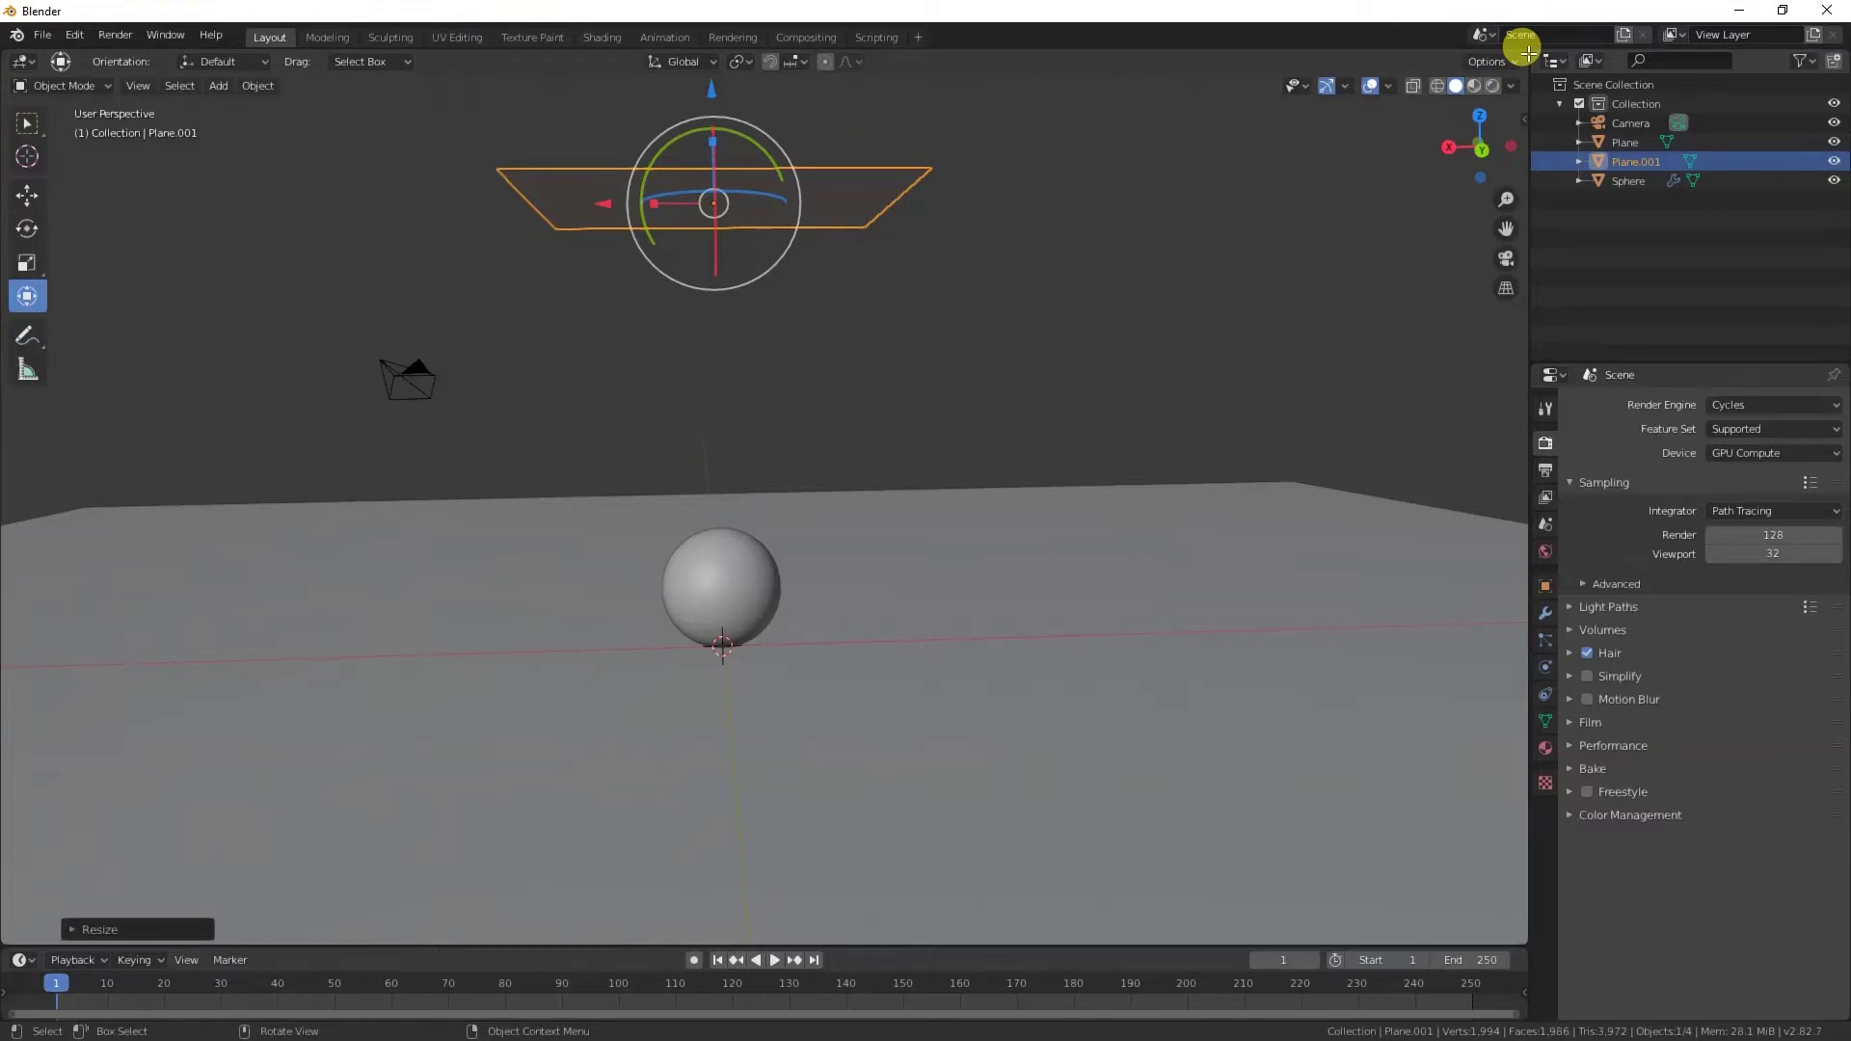
drag(1508, 53, 833, 106)
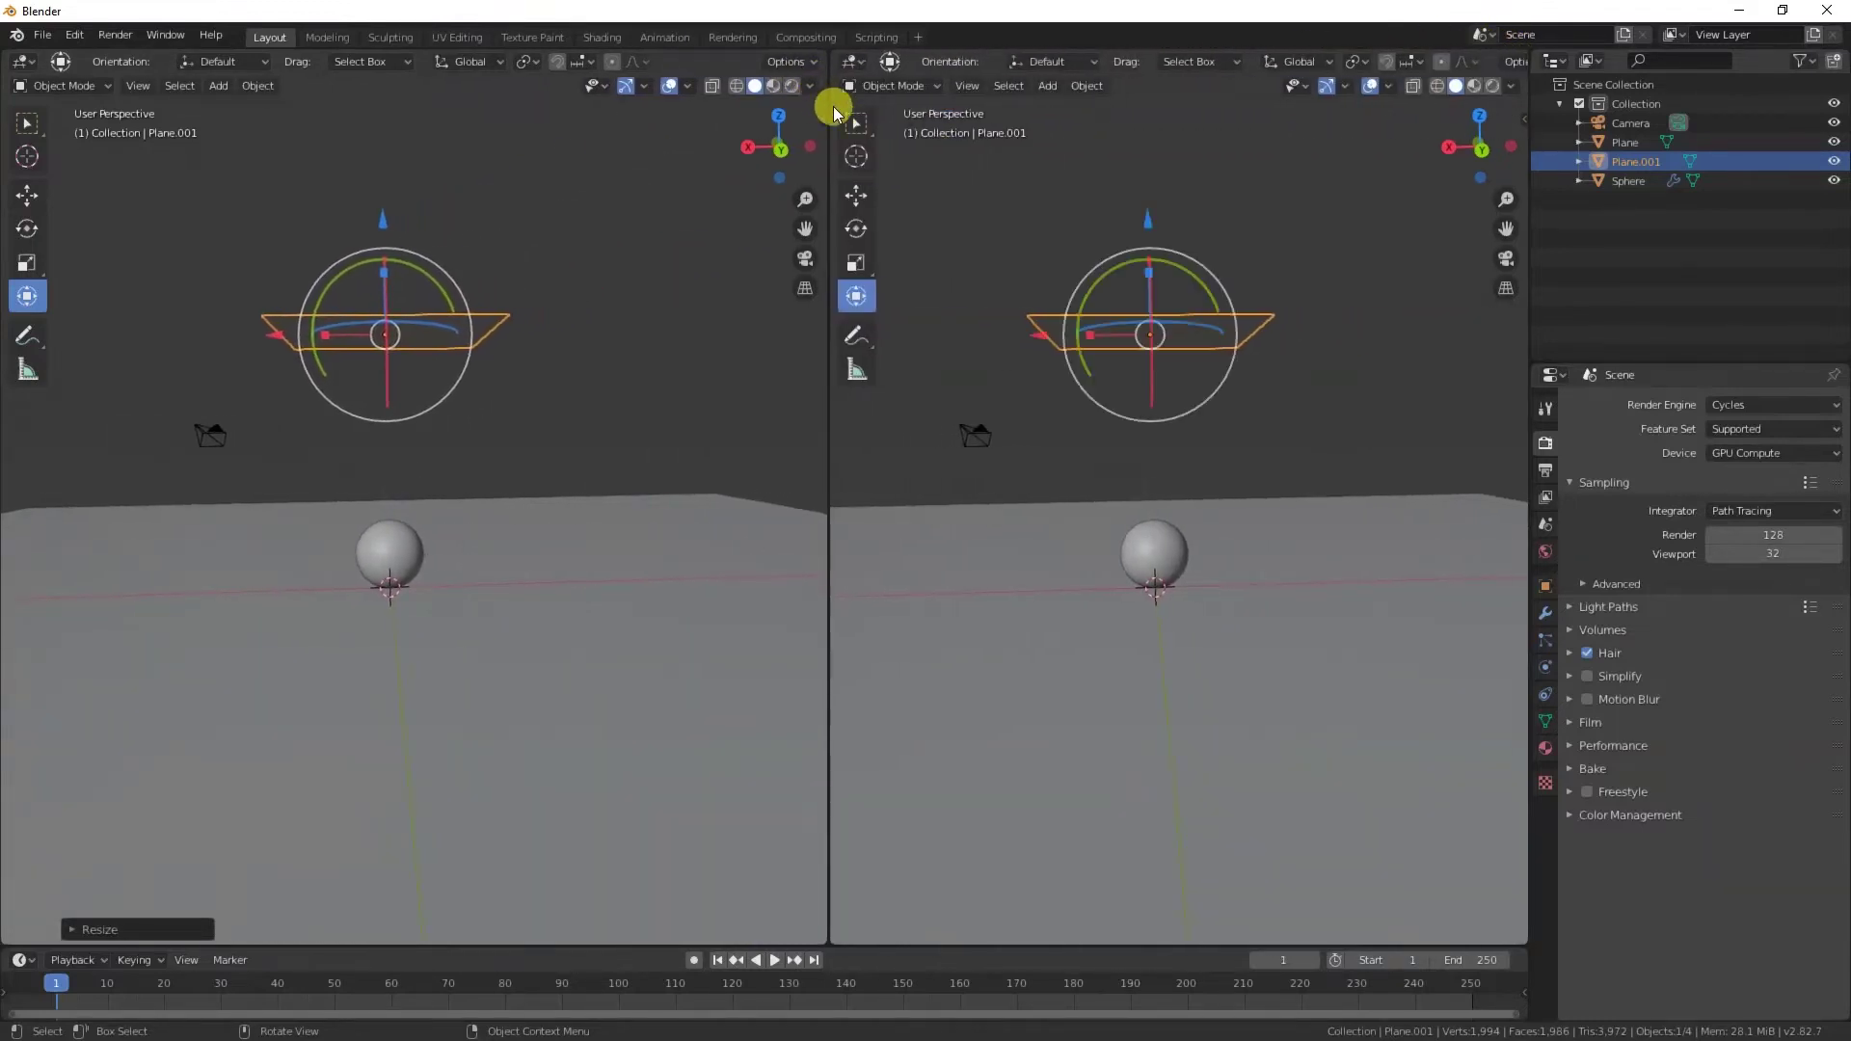
click(859, 60)
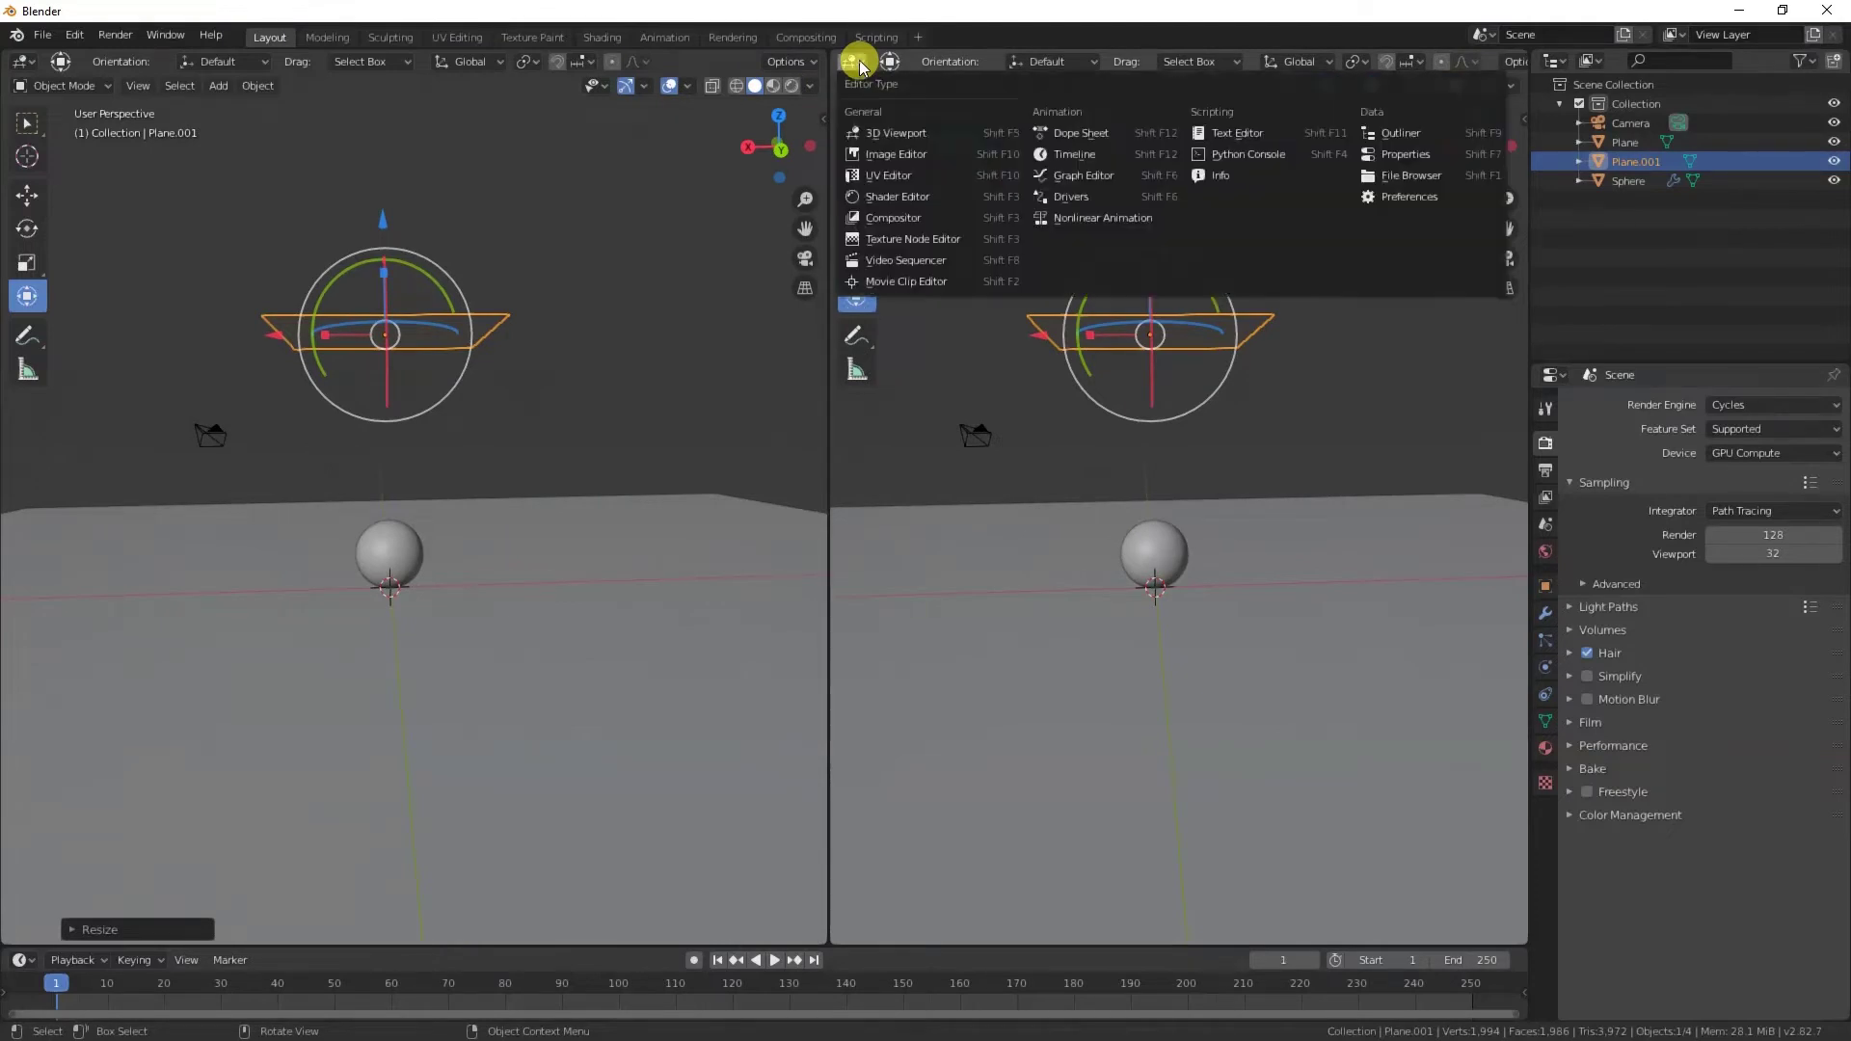
click(945, 196)
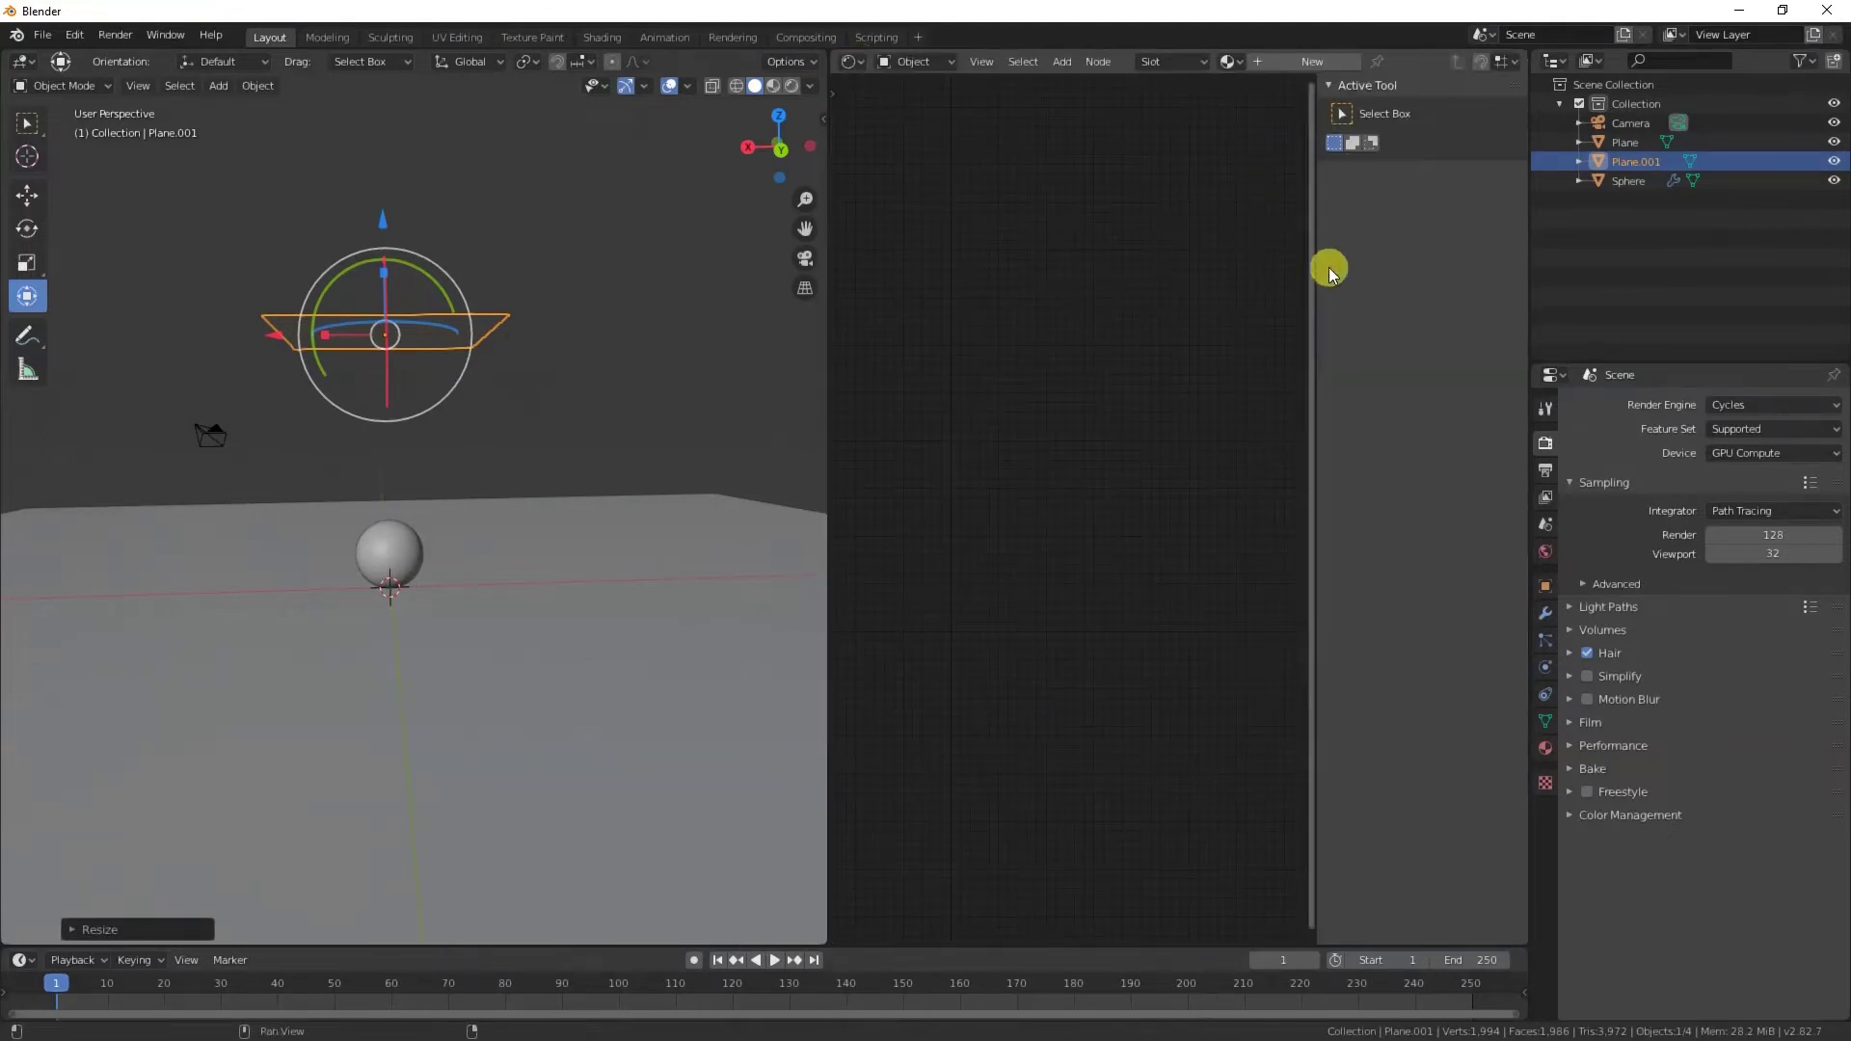
key(n)
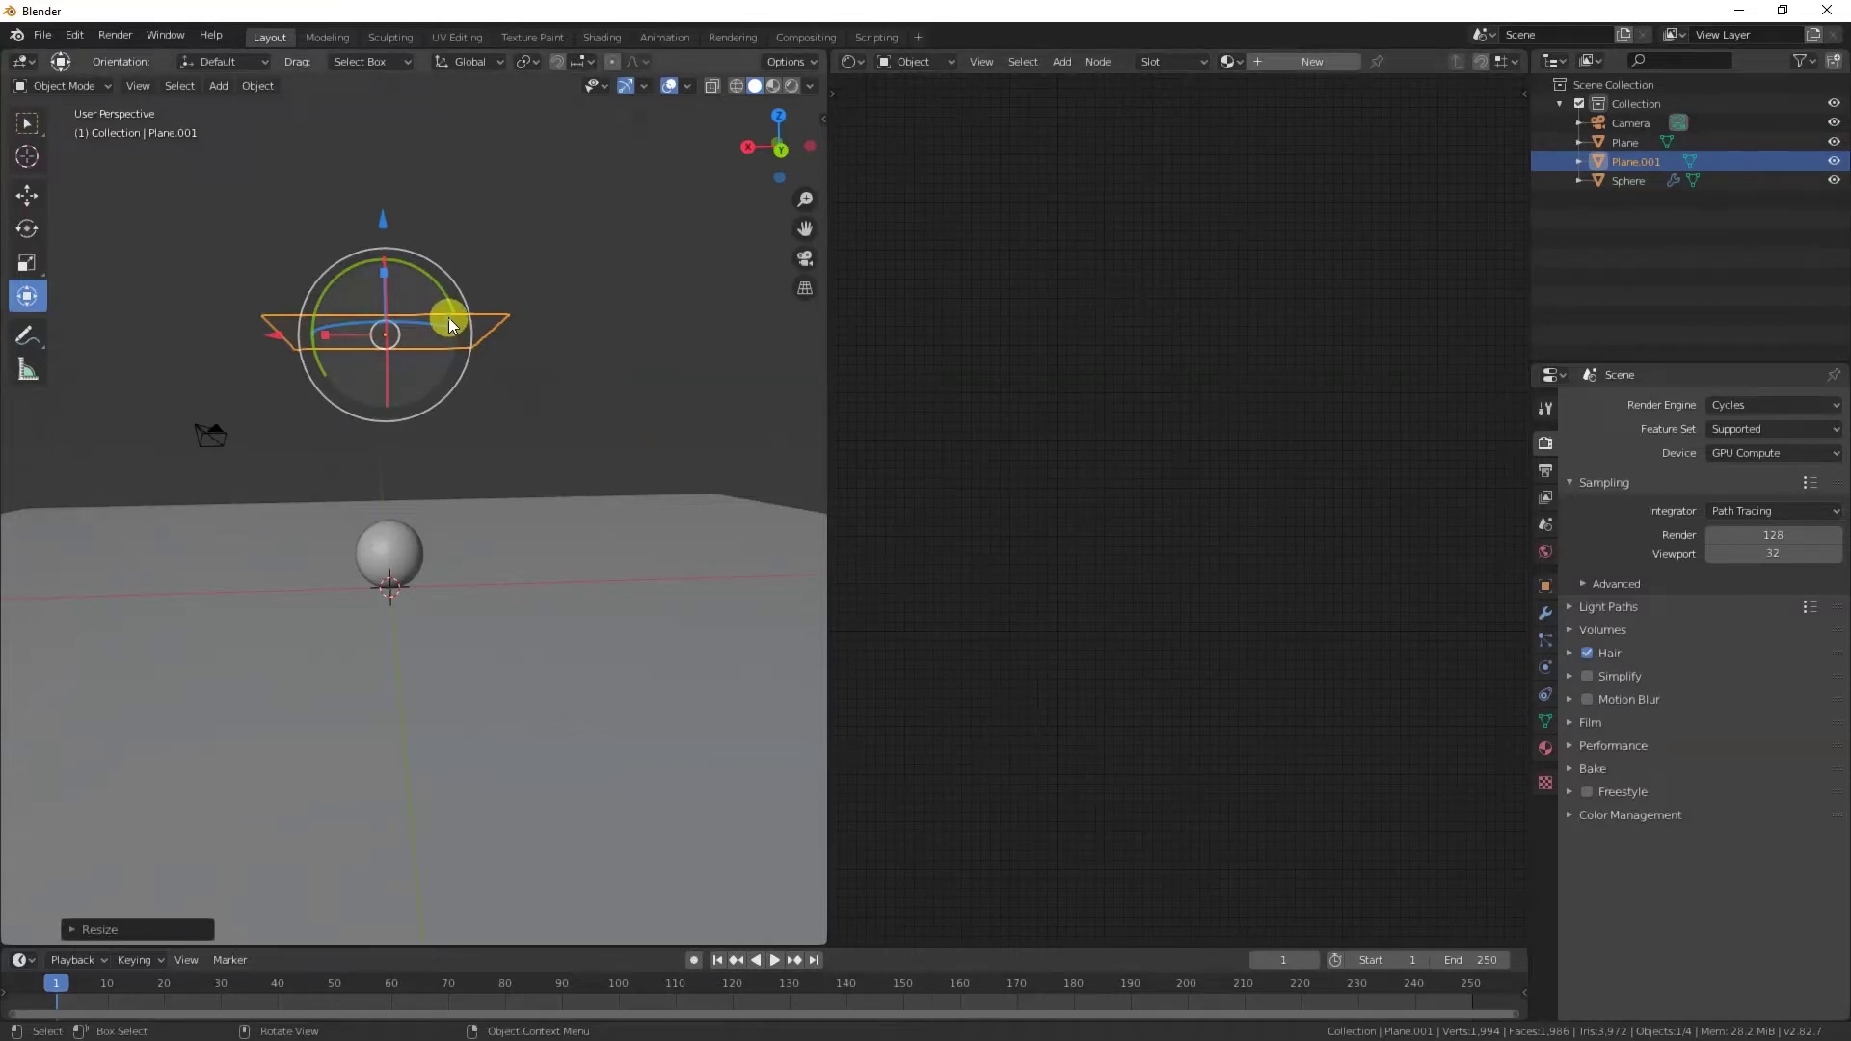
- Create a new material for the overhead plane and delete its Principled BSDF node
click(1299, 61)
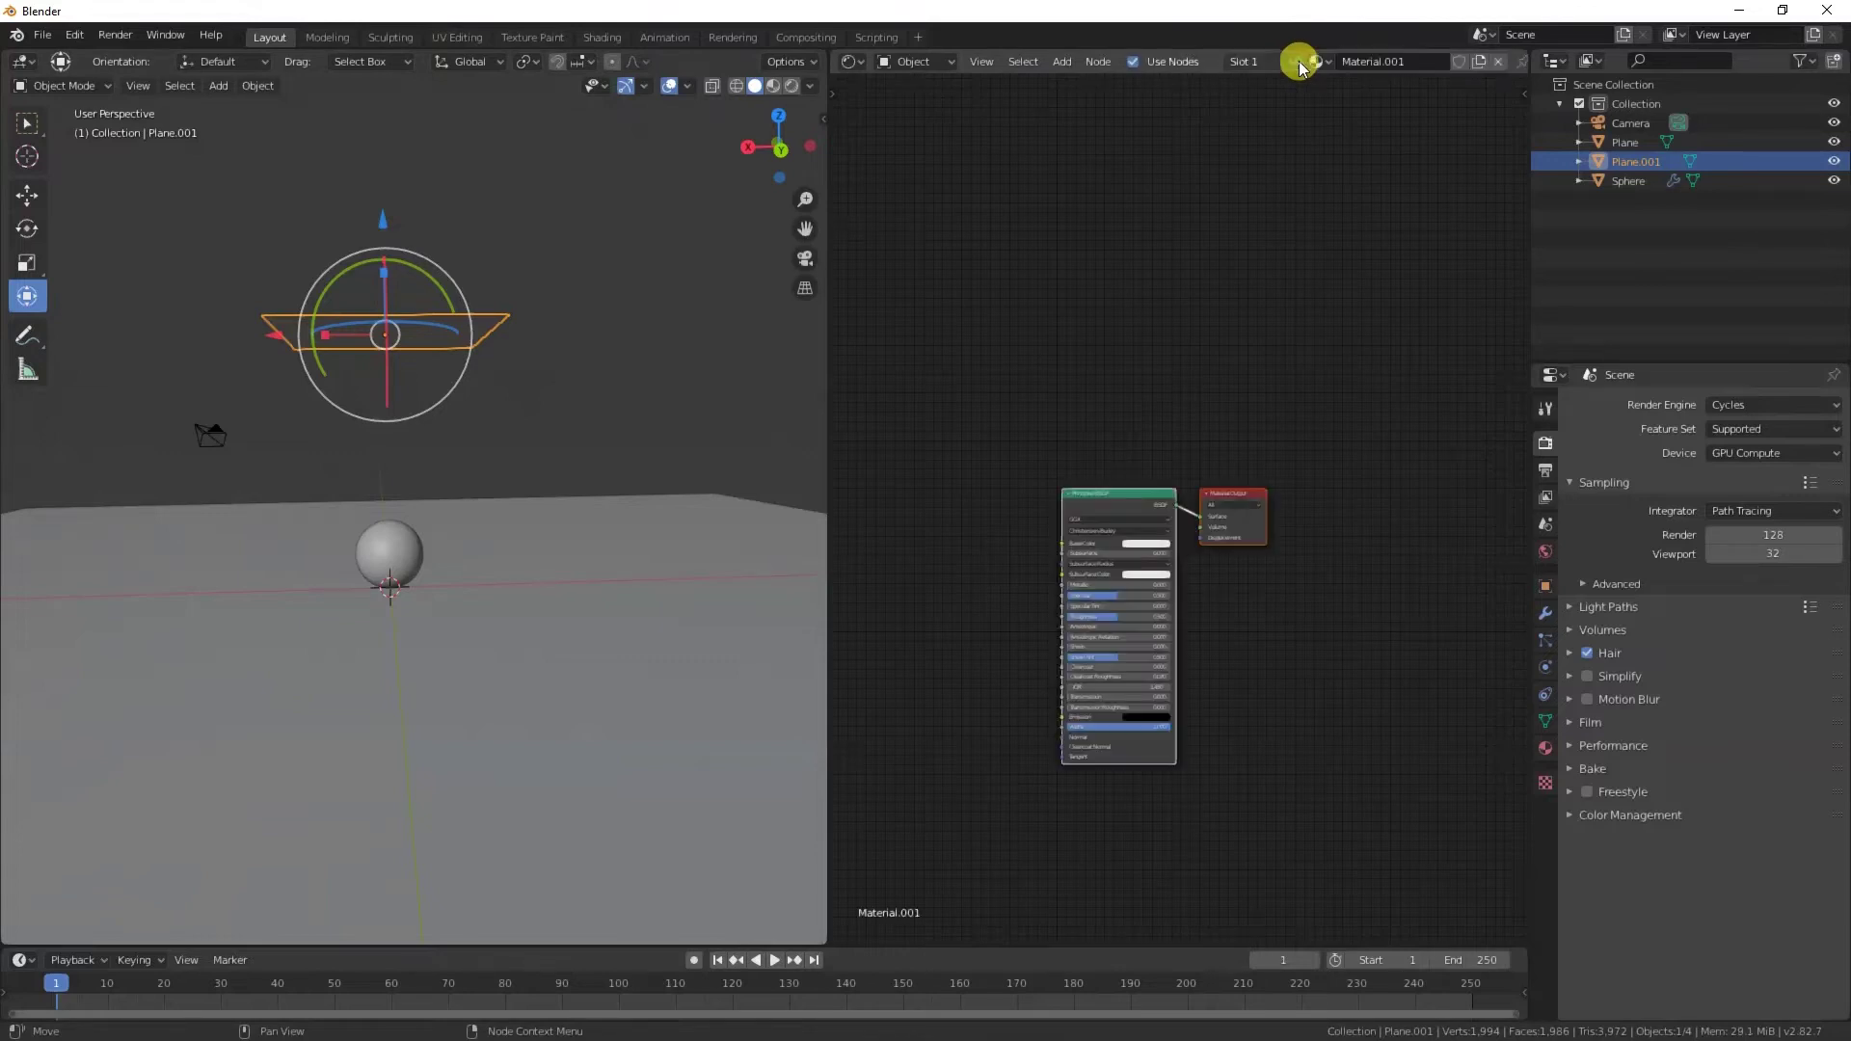
drag(1119, 503, 1102, 230)
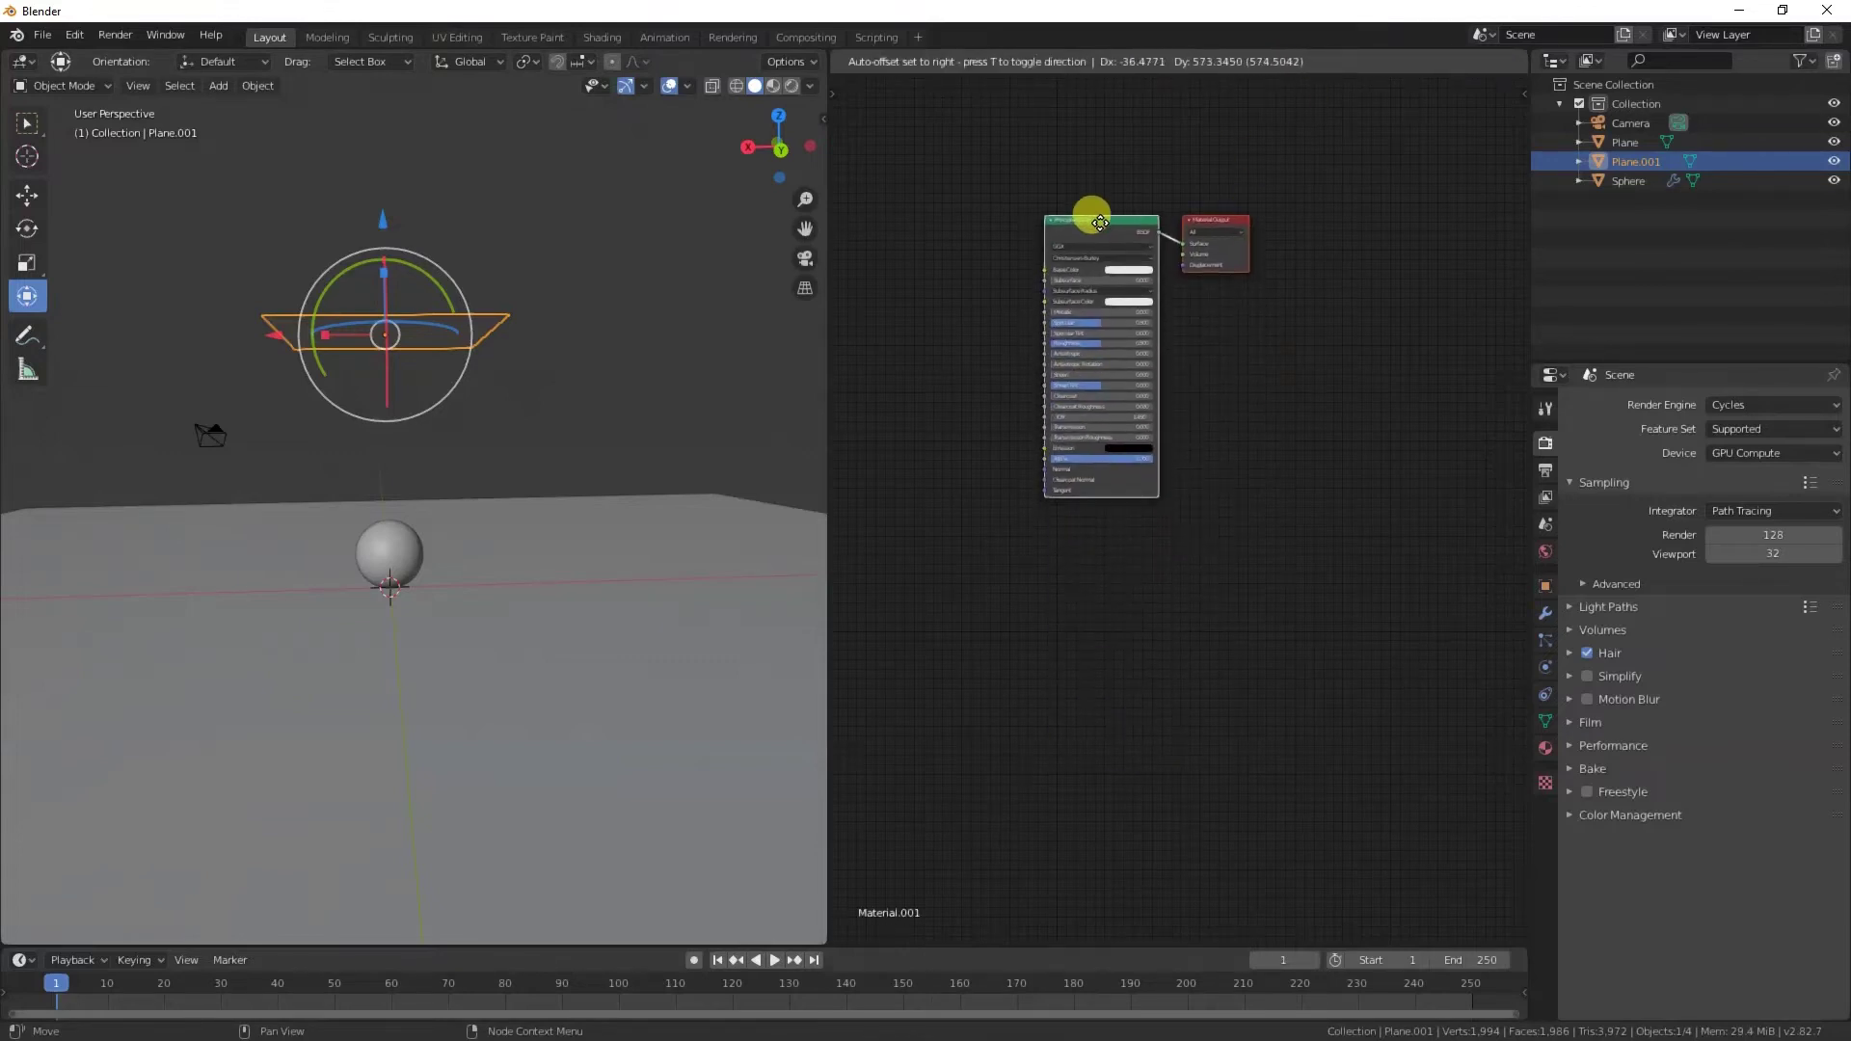
key(x)
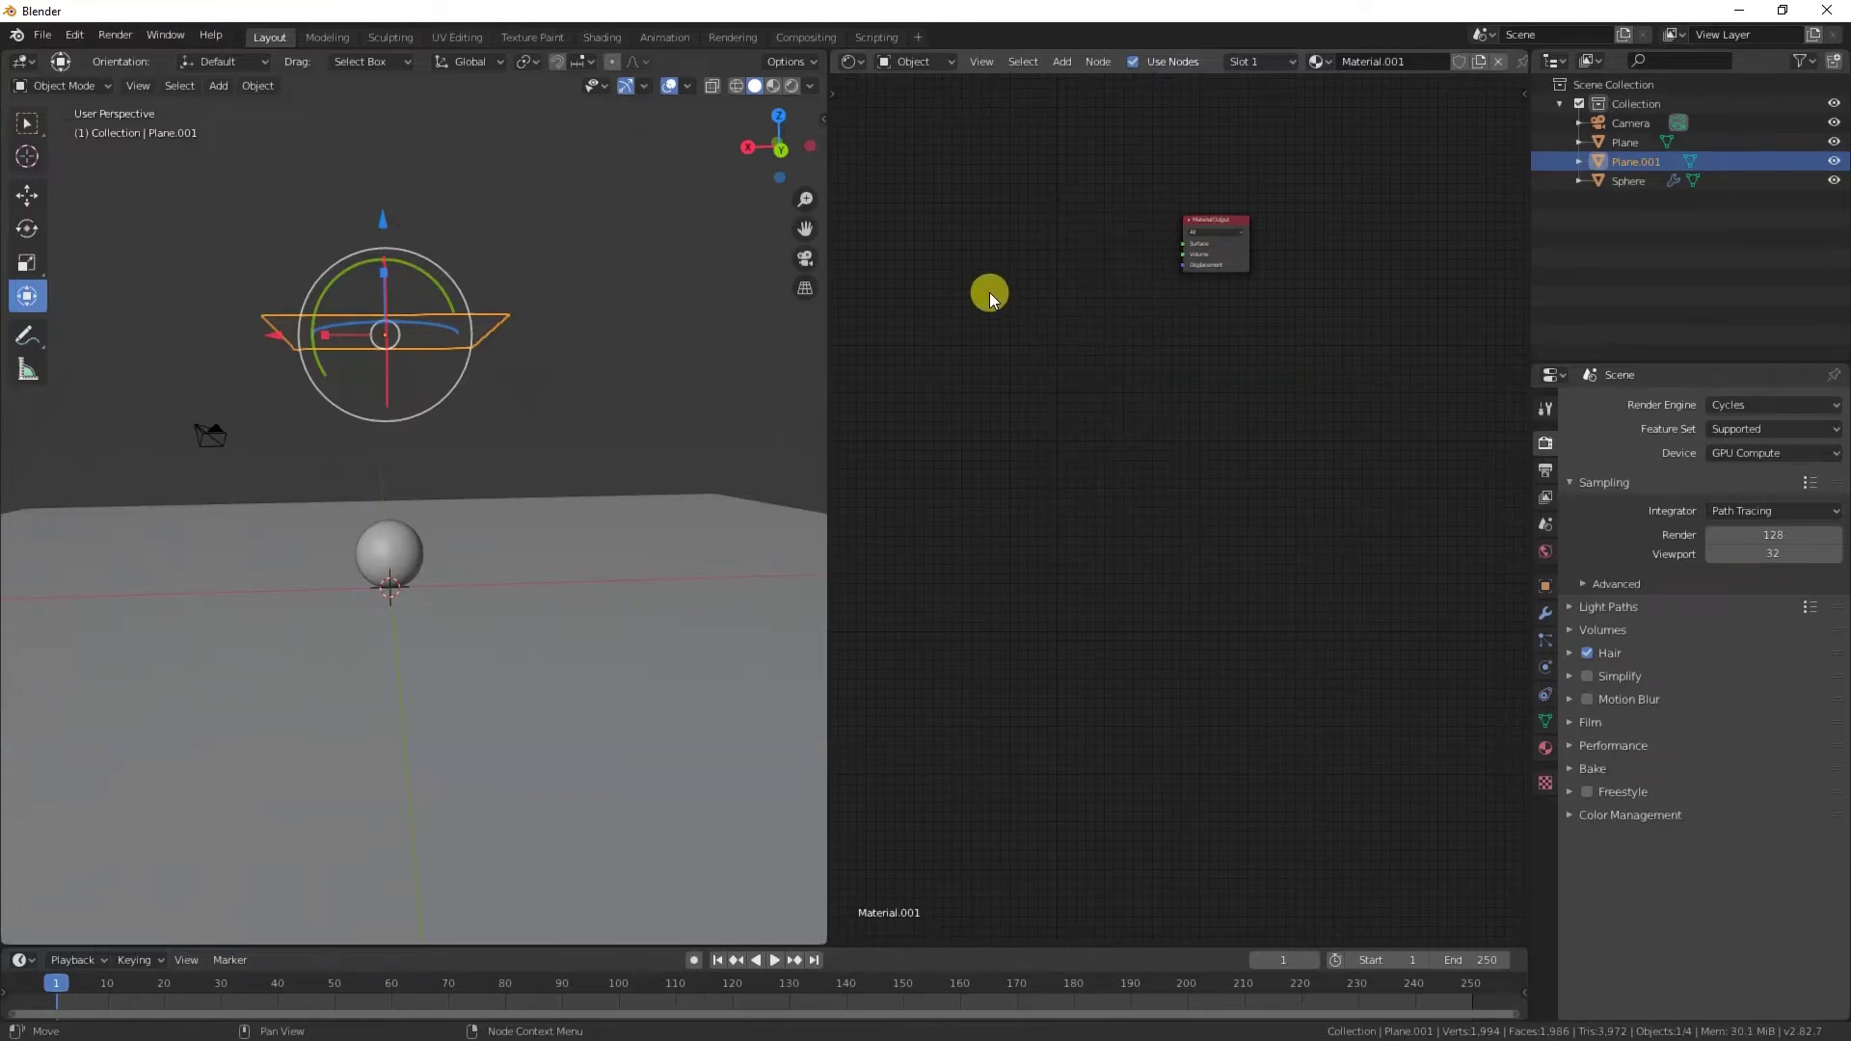
- Add an Emission node and connect it to the Surface input of the Material Output
key(shift+a)
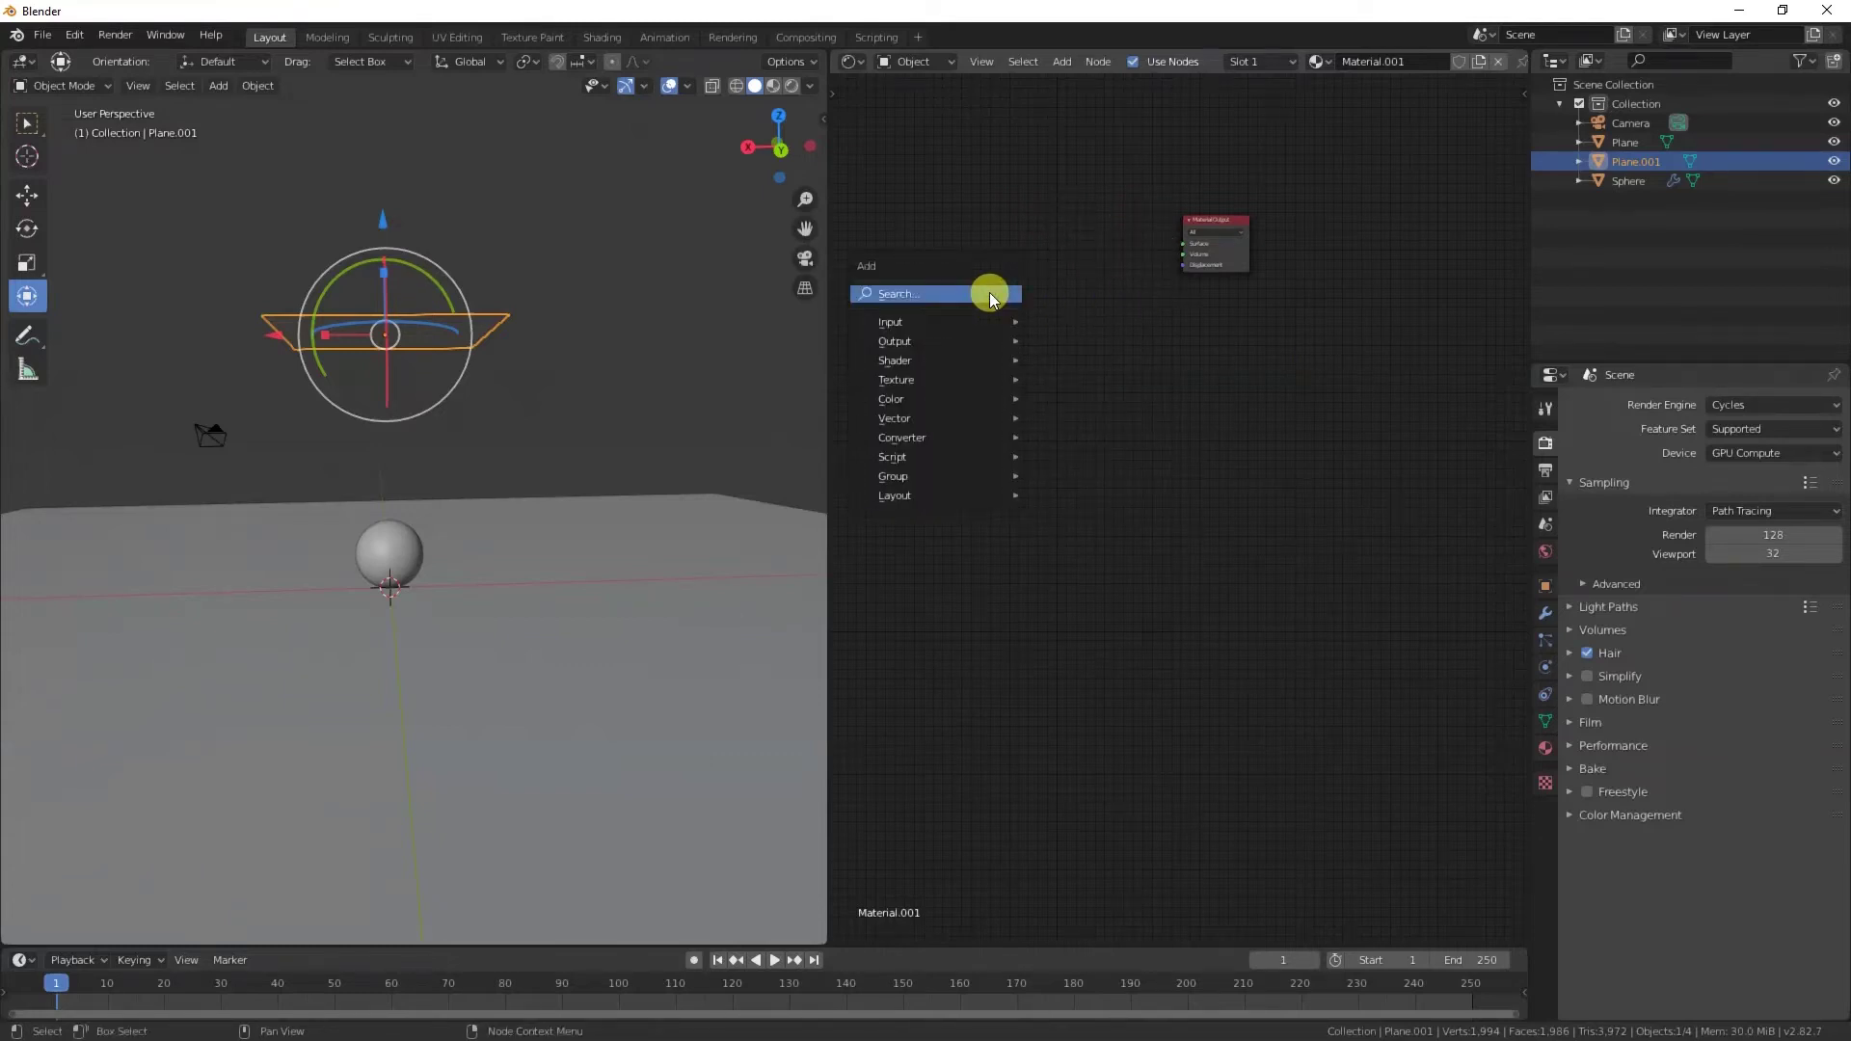
click(989, 292)
text(emis)
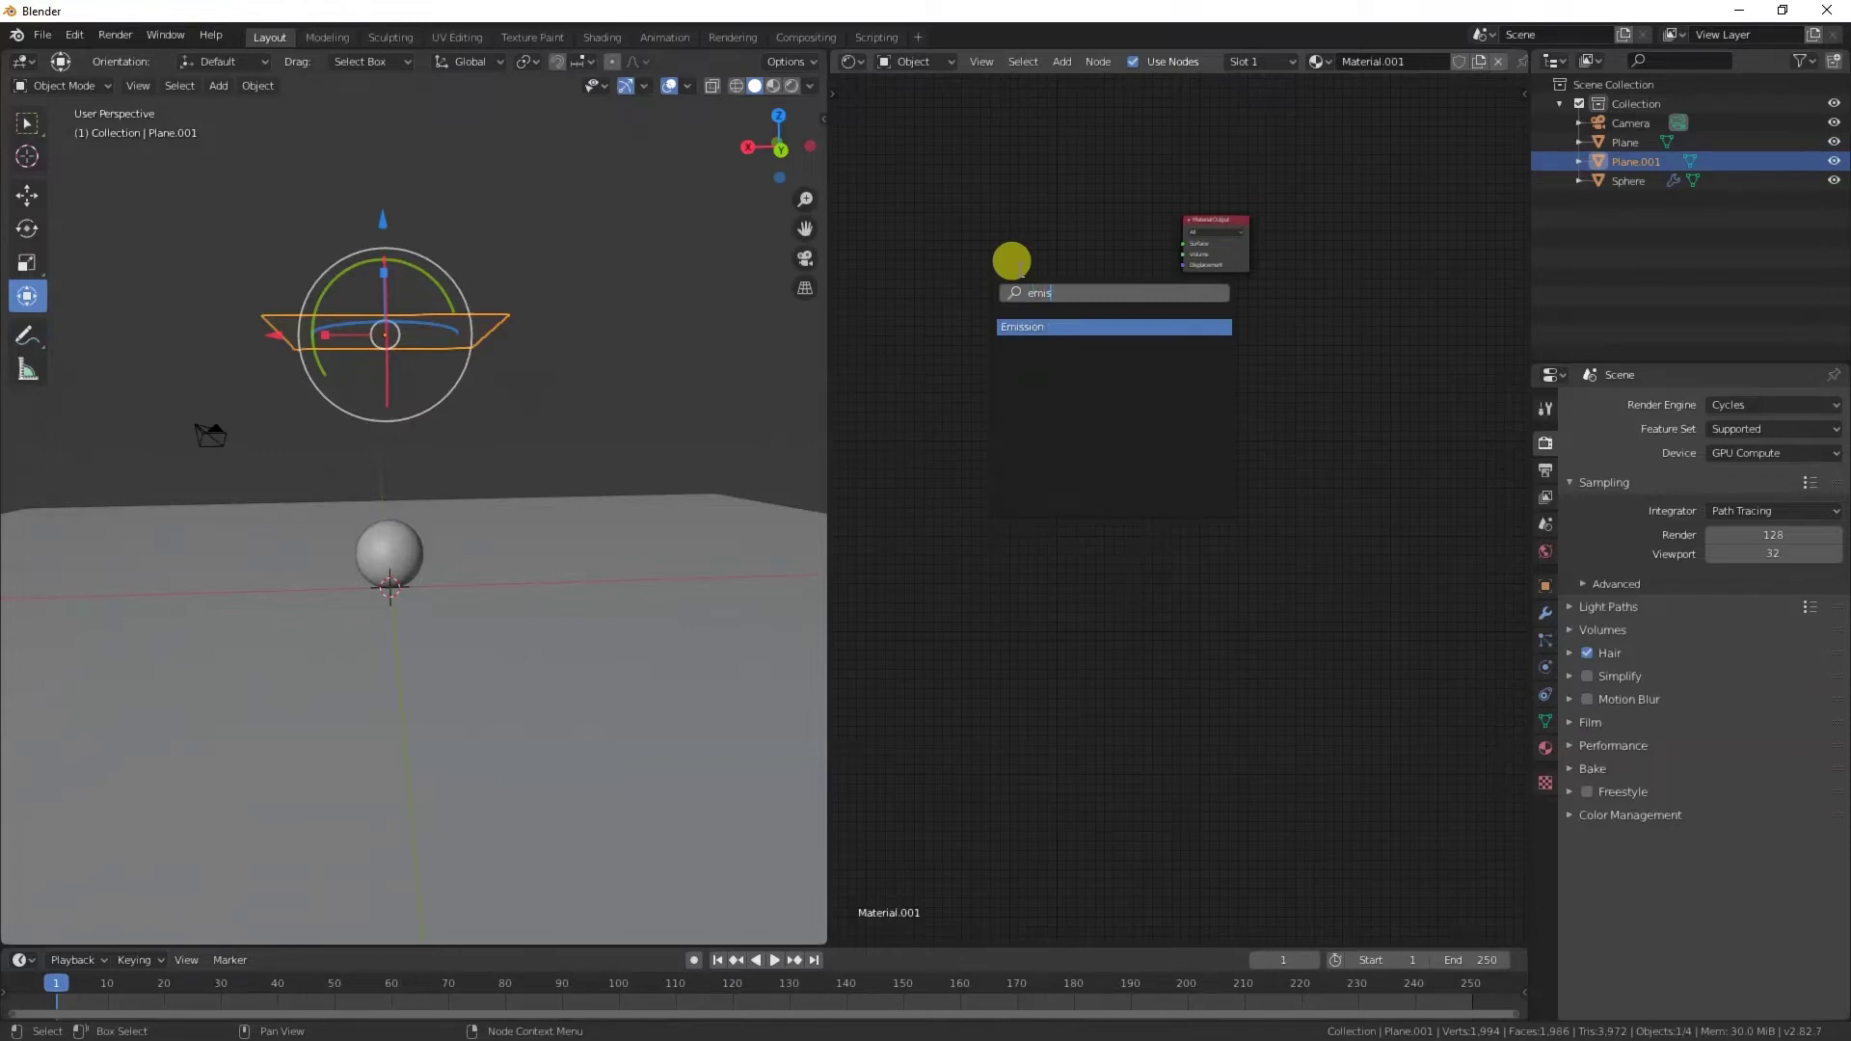
key(Return)
click(1026, 231)
scroll(1099, 197, up, 3)
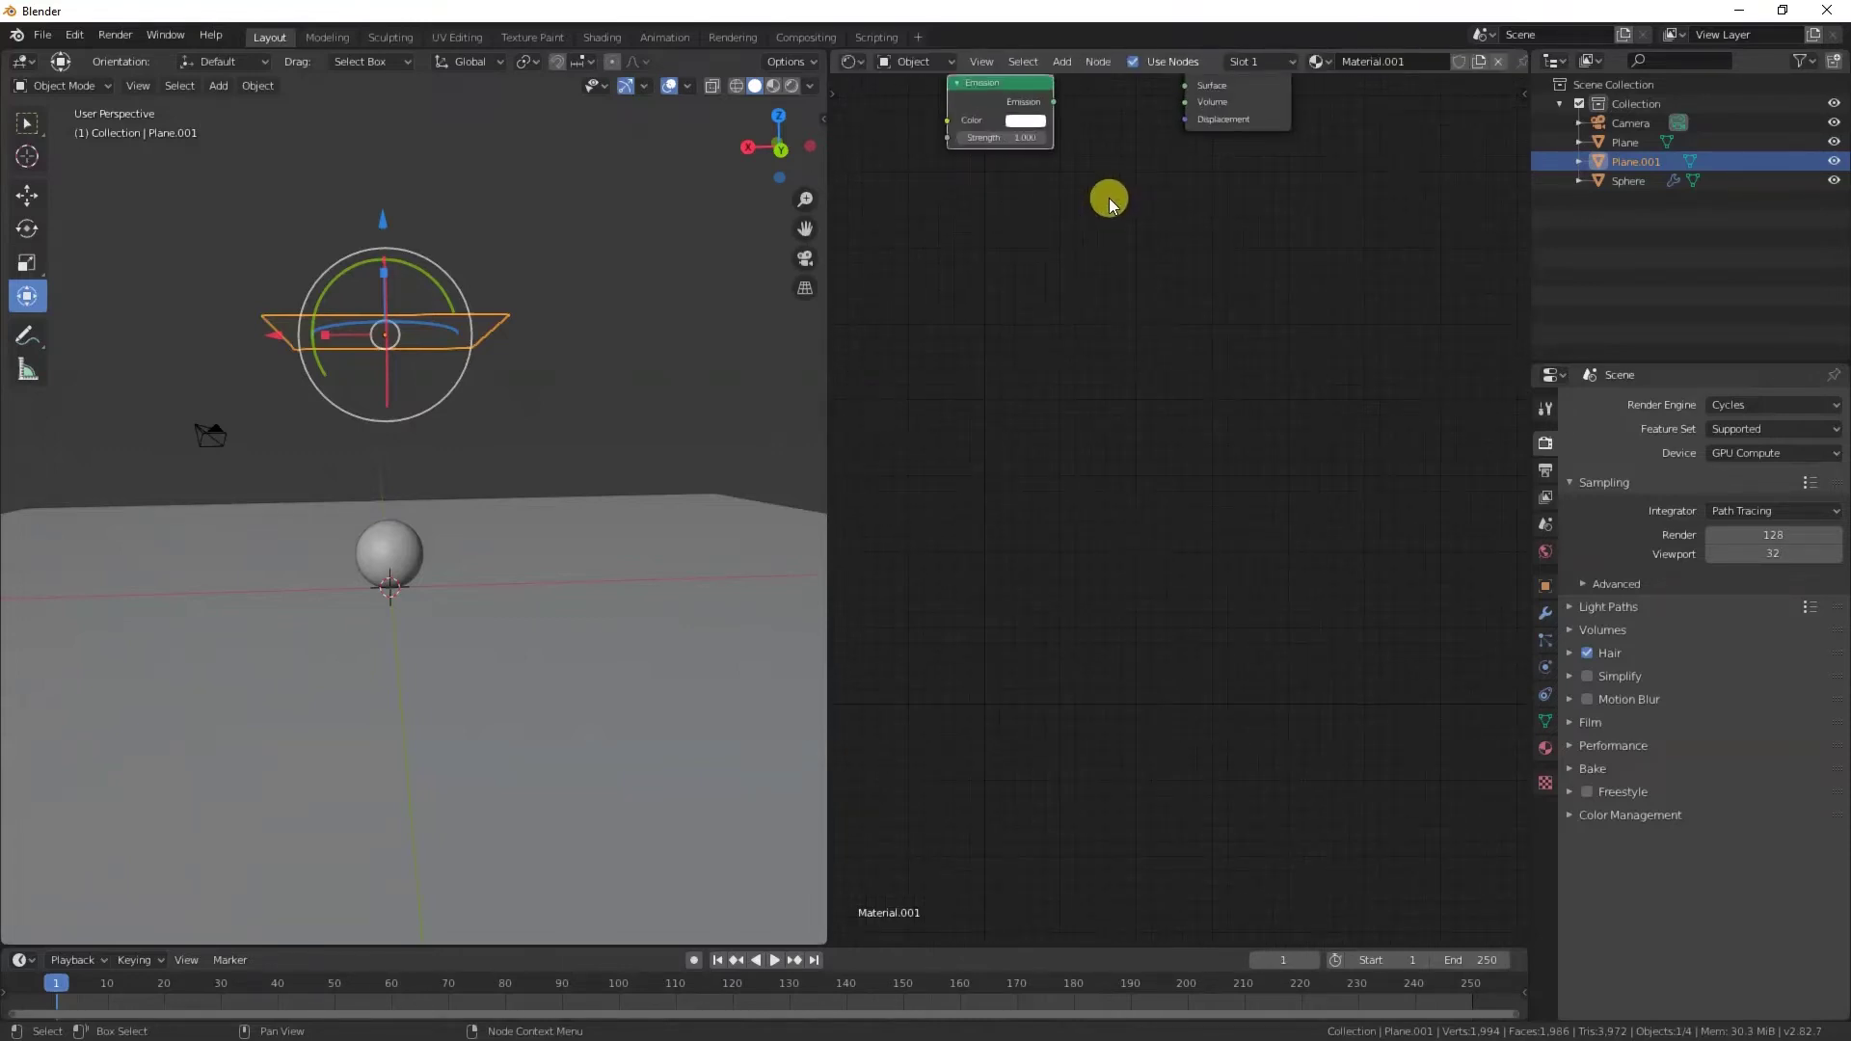
middle_drag(1099, 265, 1099, 528)
scroll(1060, 222, up, 2)
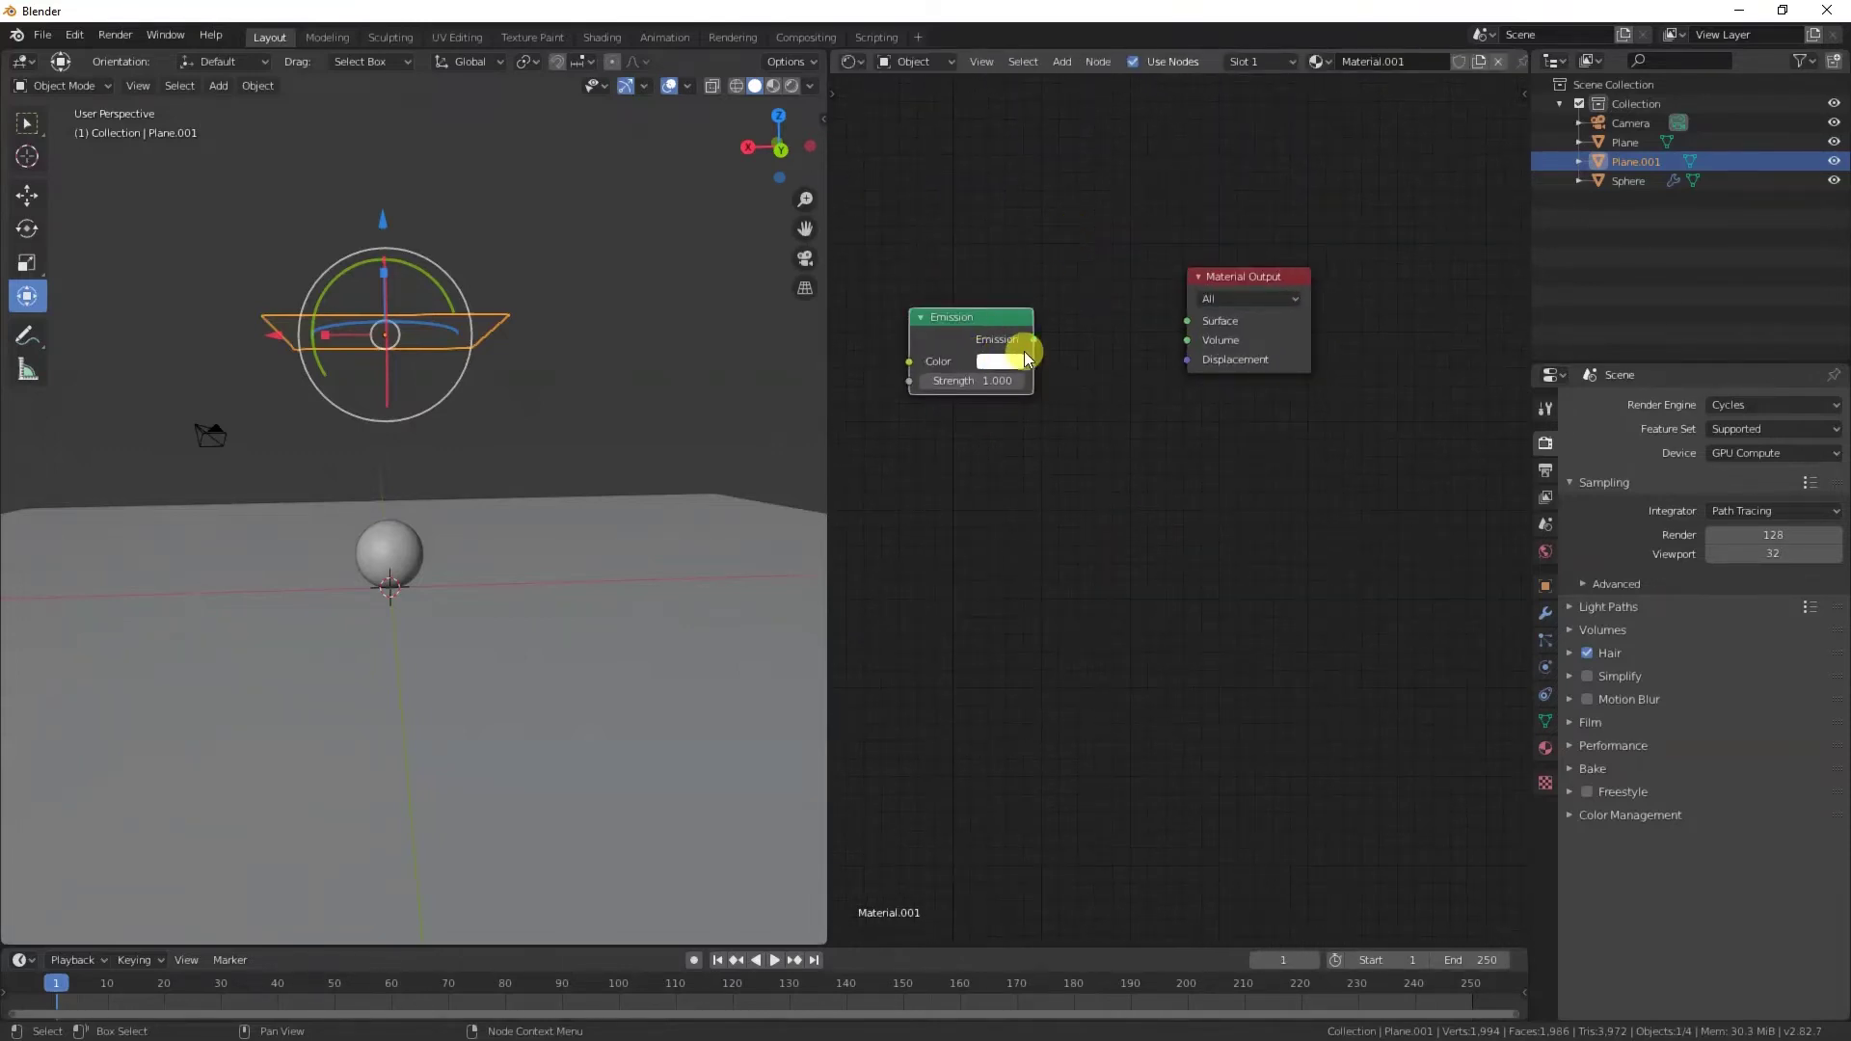
drag(1008, 318, 1187, 322)
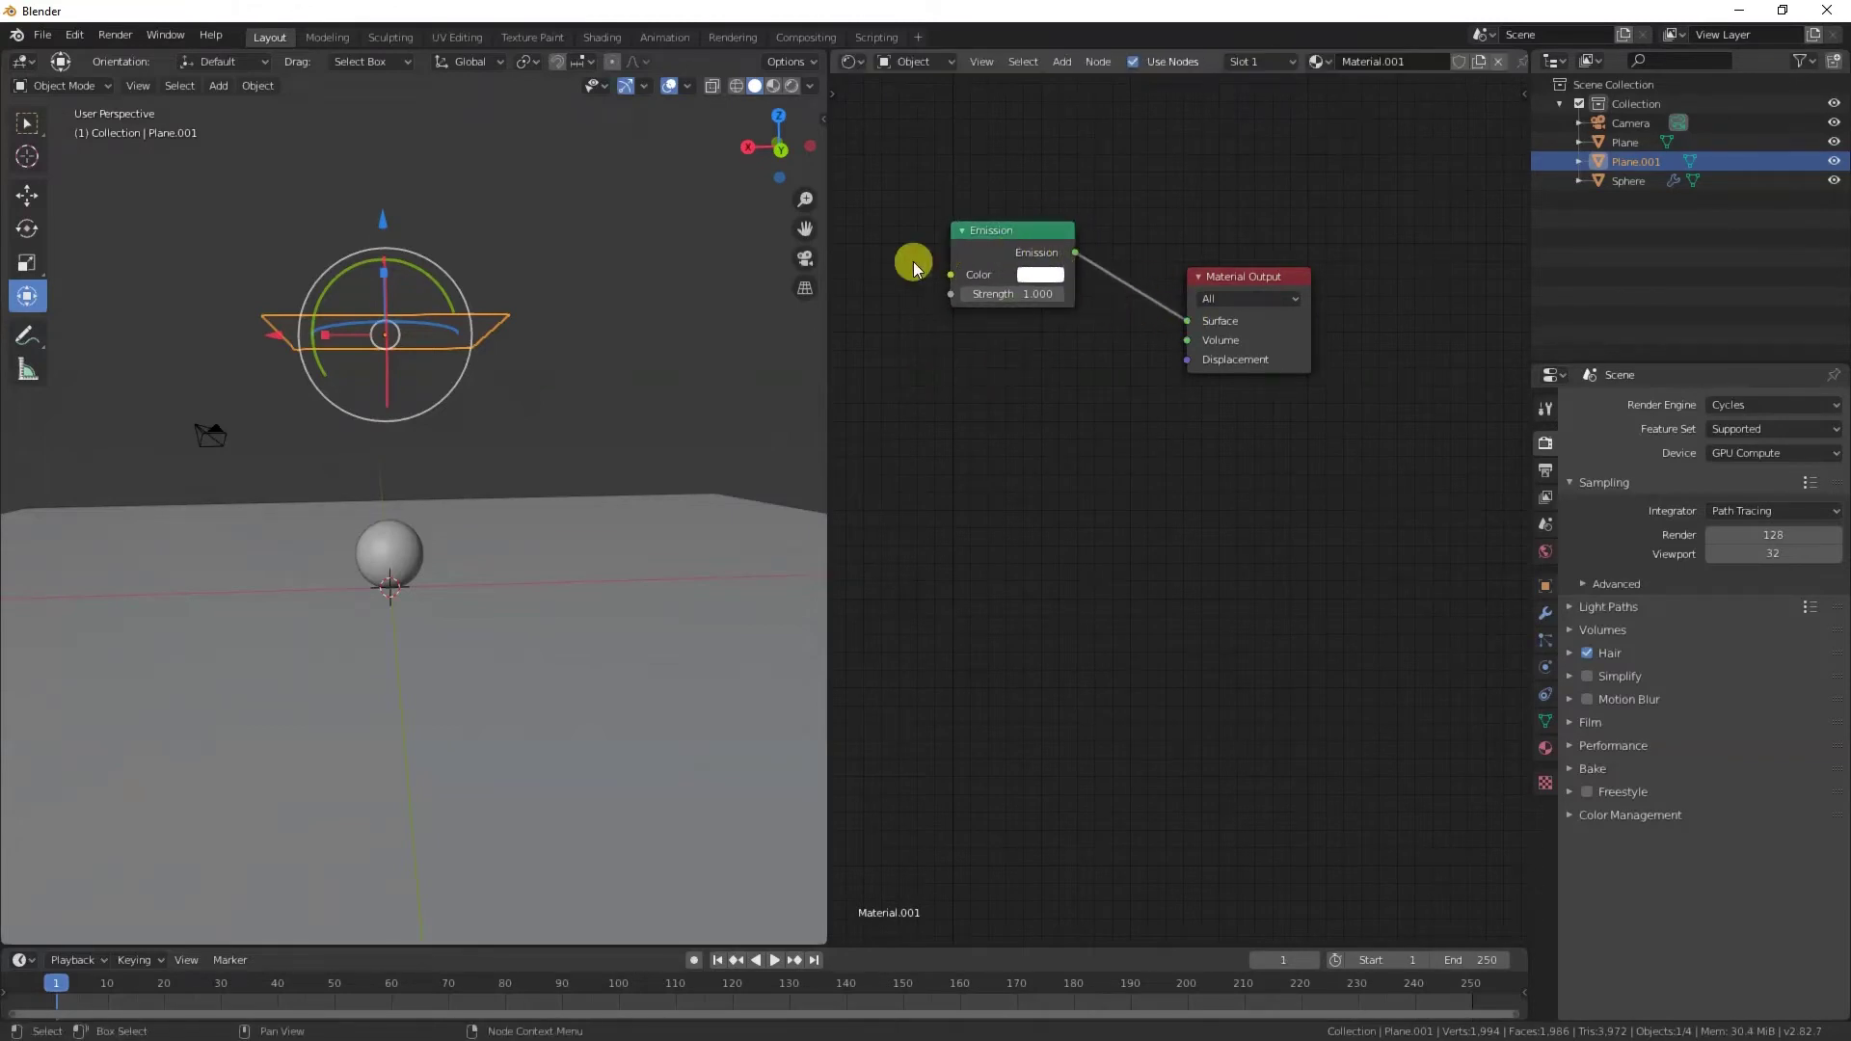
- Preview the scene in Rendered viewport shading with the overhead plane deselected
scroll(424, 459, up, 4)
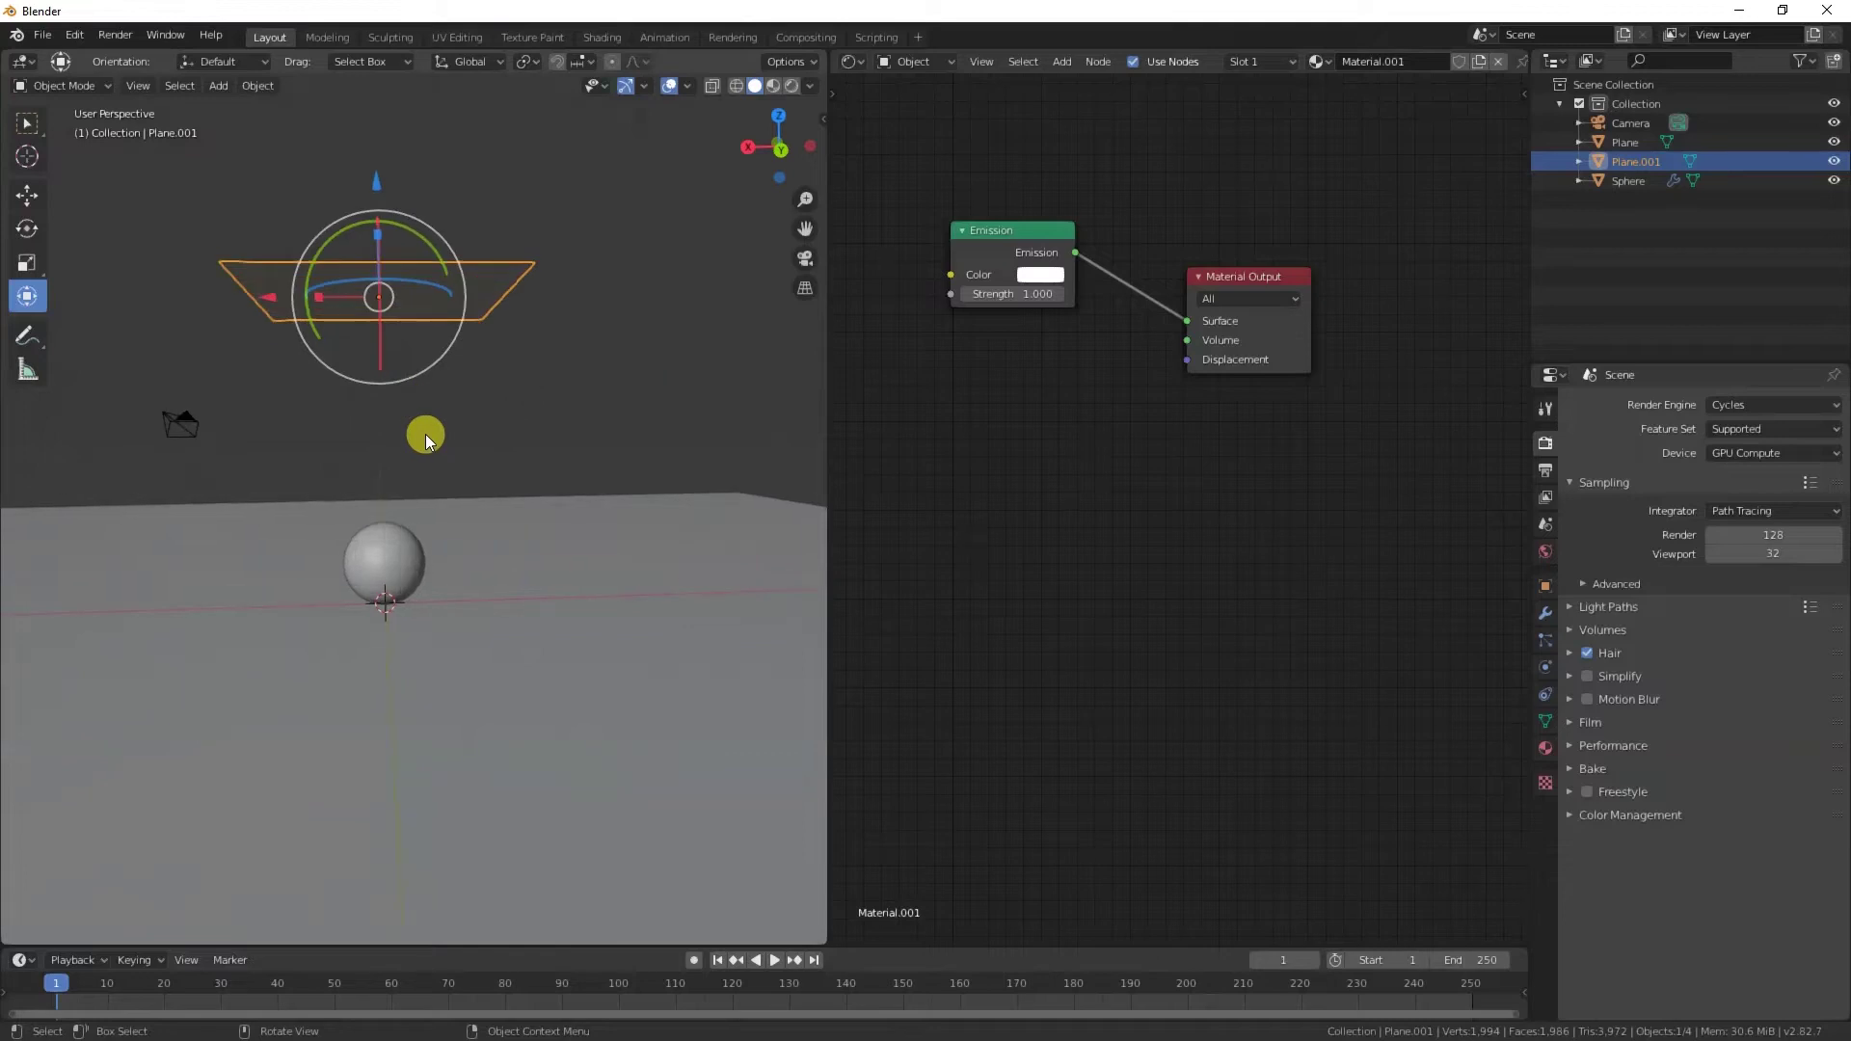
scroll(500, 453, up, 4)
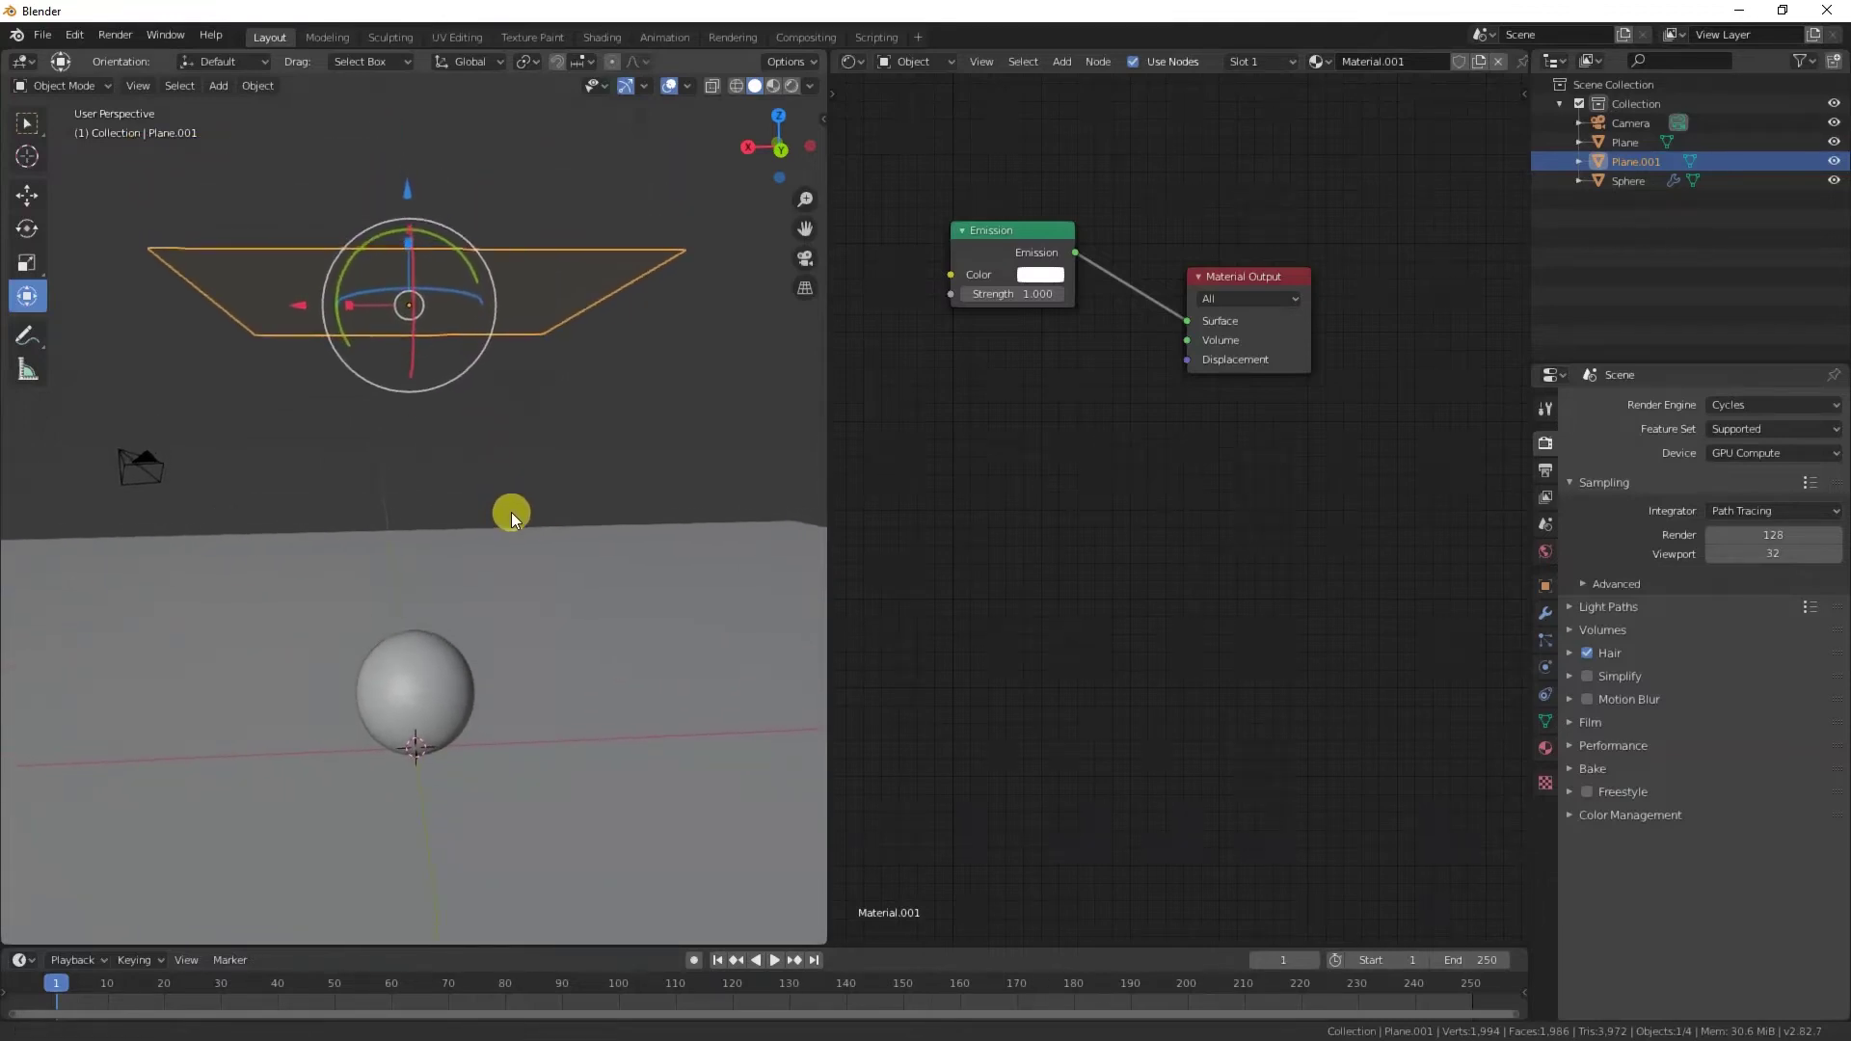
click(790, 87)
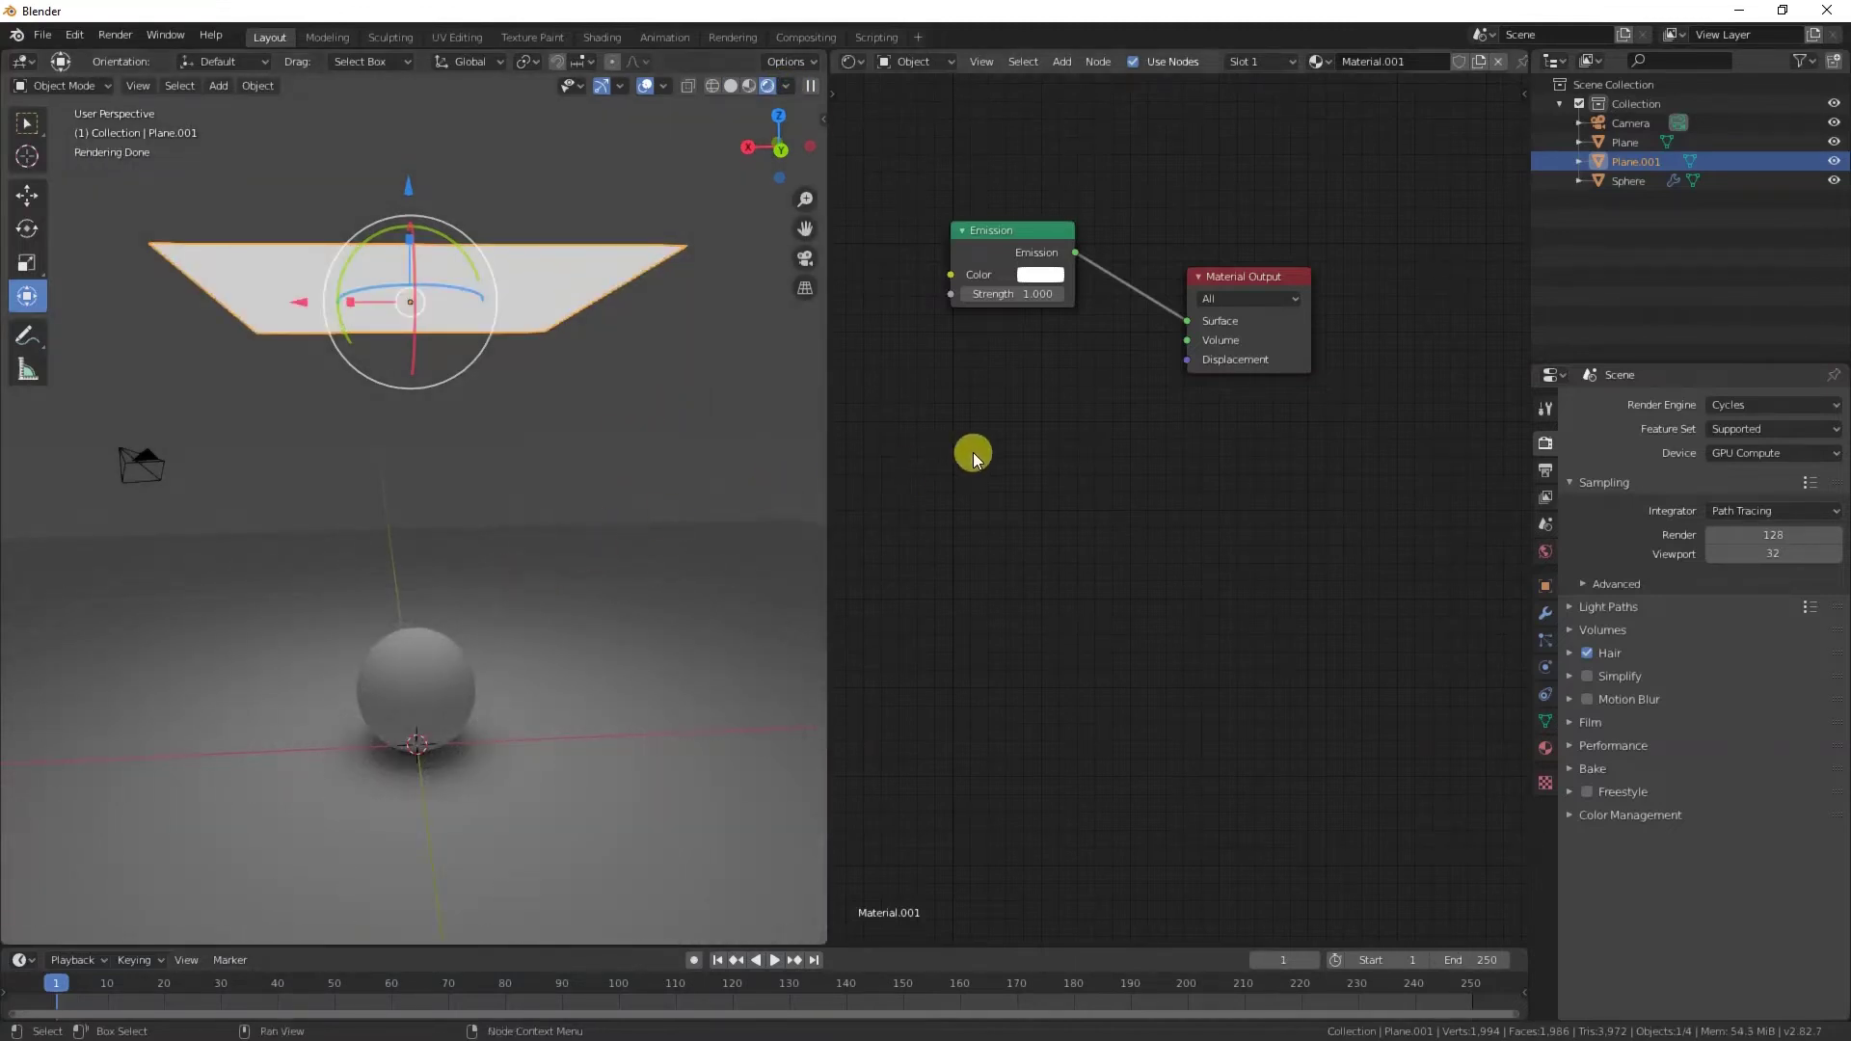
click(588, 201)
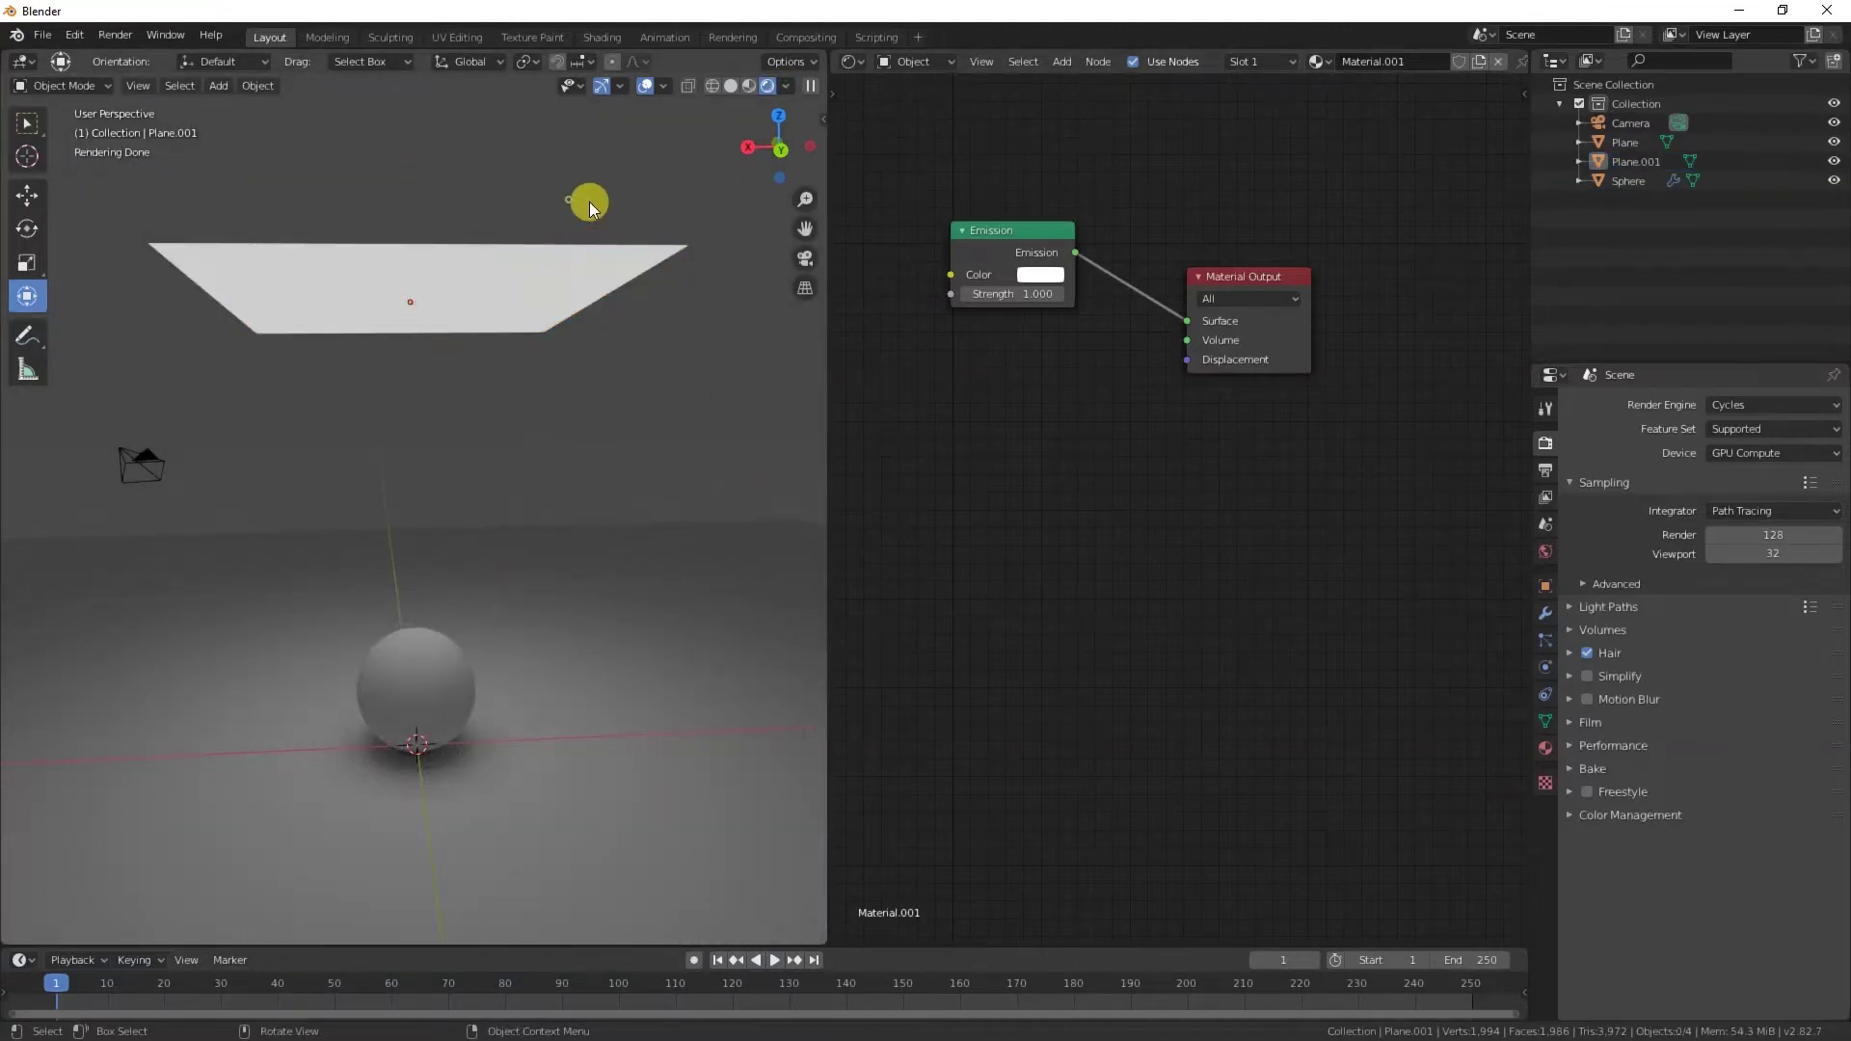
- Try a different emission colour and a strength of 3.1 on the overhead plane, and undo both changes
click(1046, 274)
drag(1092, 359, 1195, 311)
key(ctrl+z)
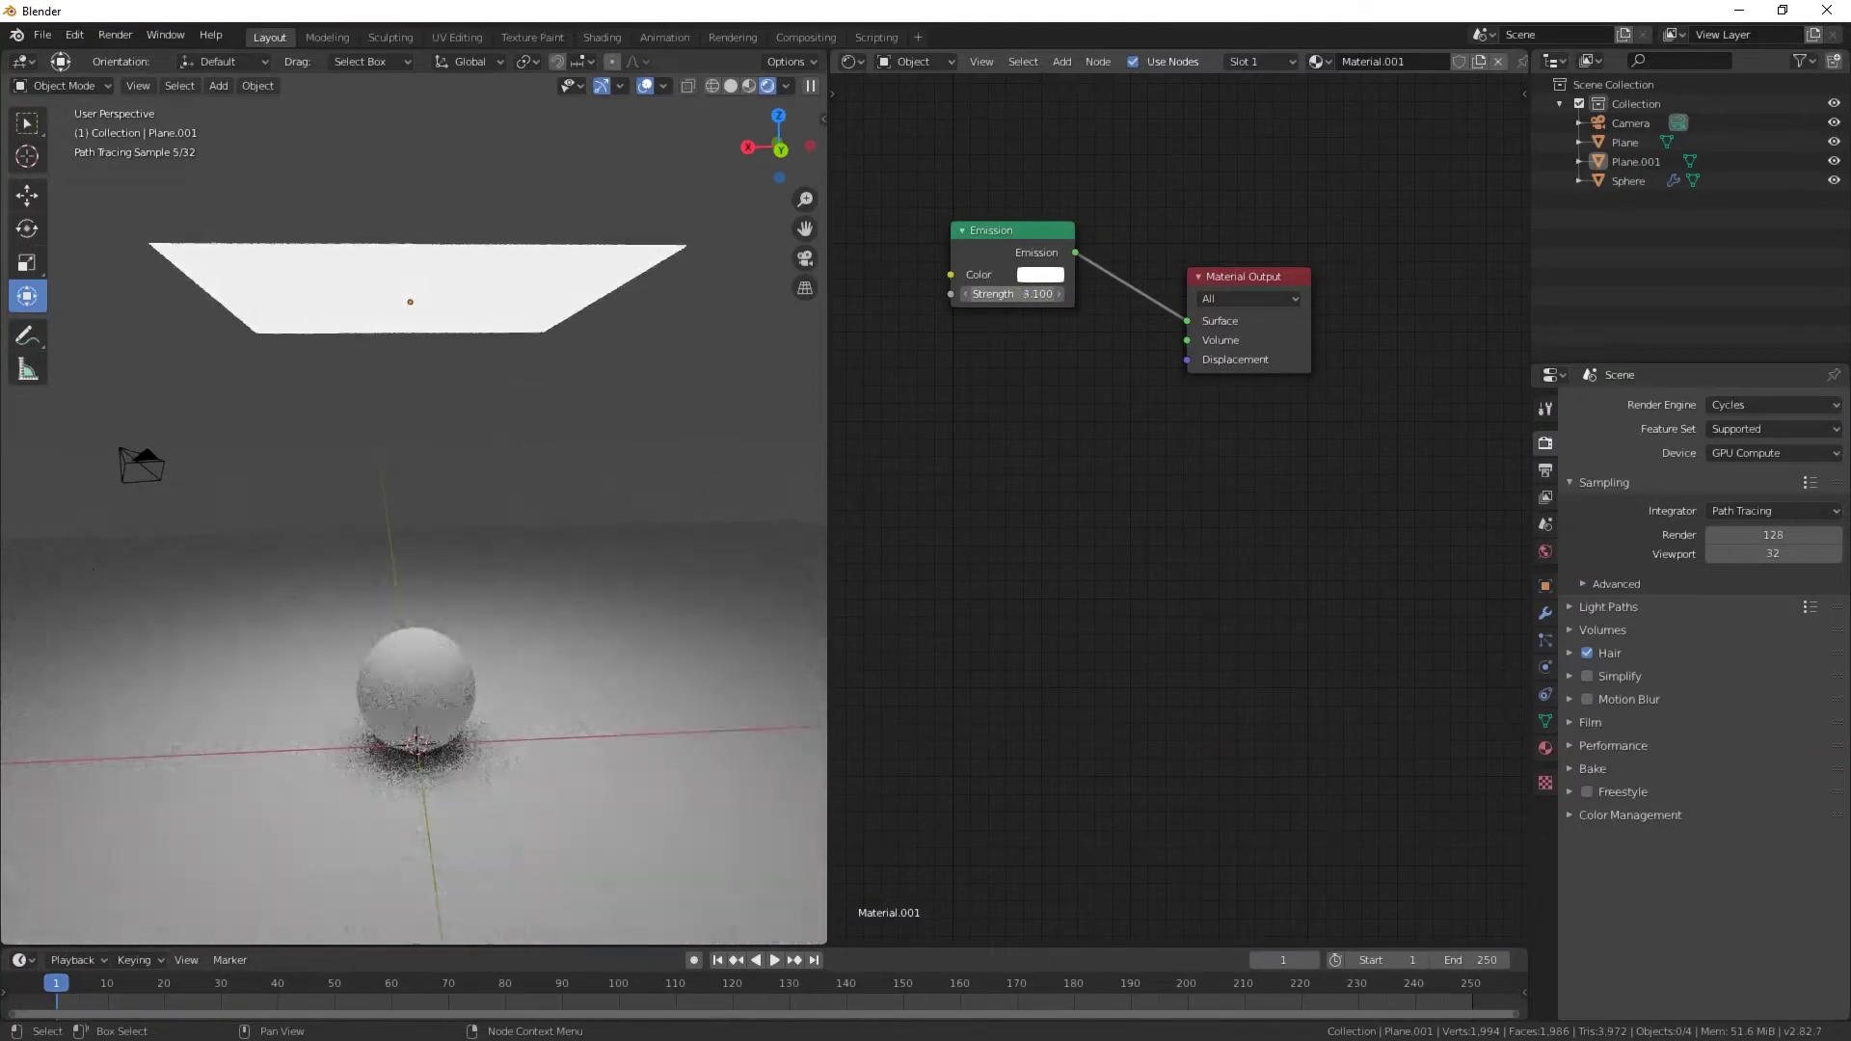
key(ctrl+z)
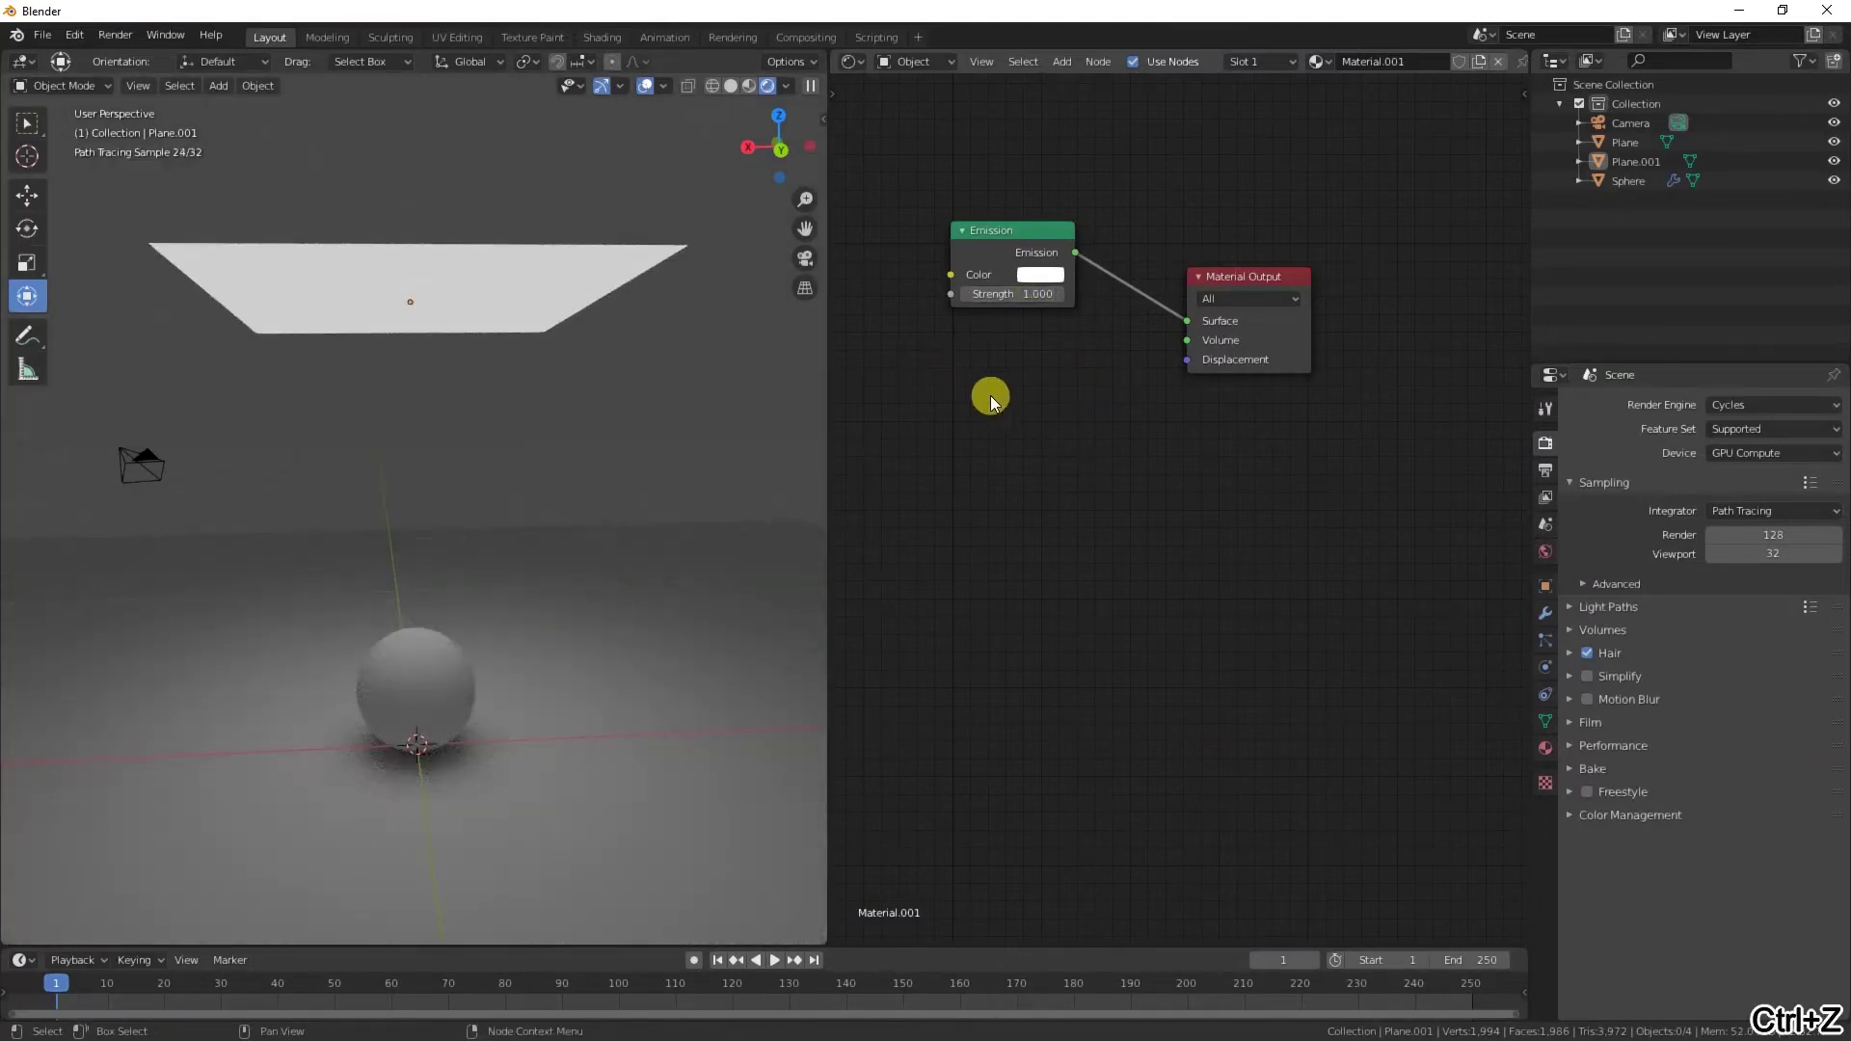
- Add a Blackbody node to the overhead plane's material and connect its Color output to the Emission node's Color input
middle_drag(1007, 399, 1128, 413)
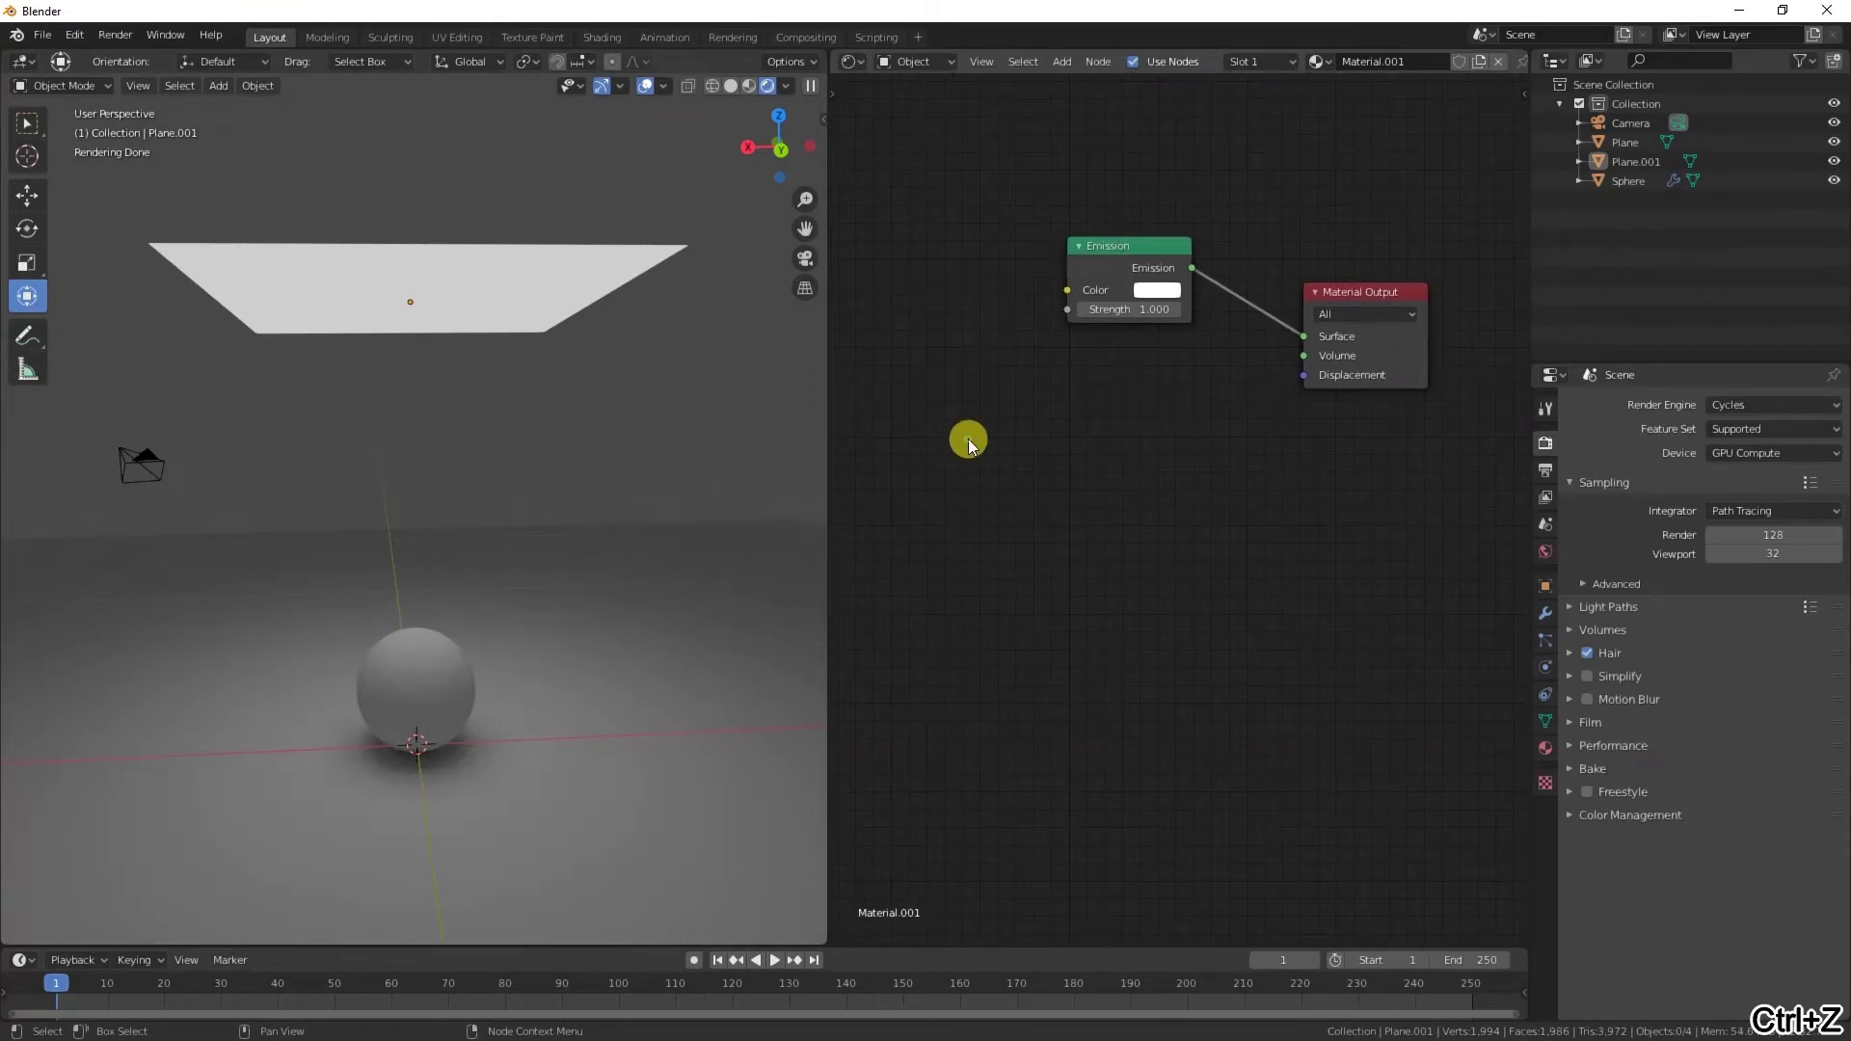
key(shift+a)
click(990, 441)
text(bla)
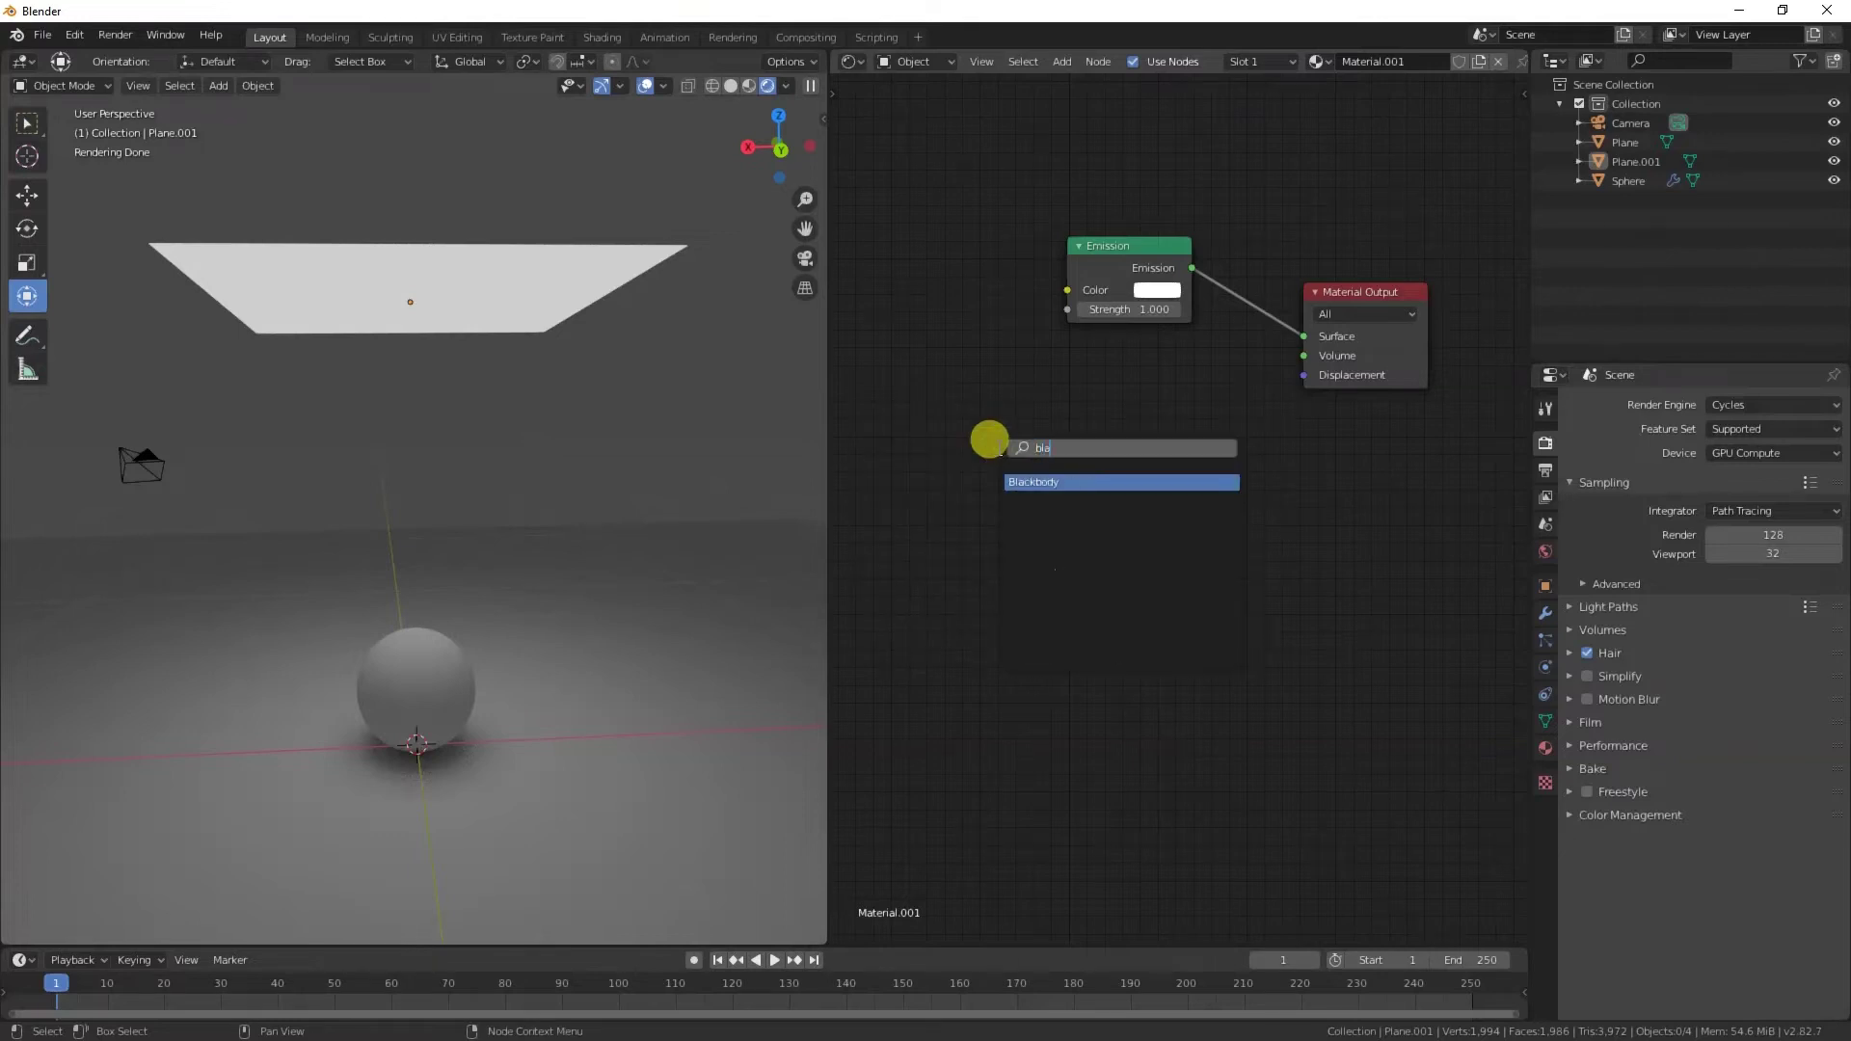
text(ck)
key(Return)
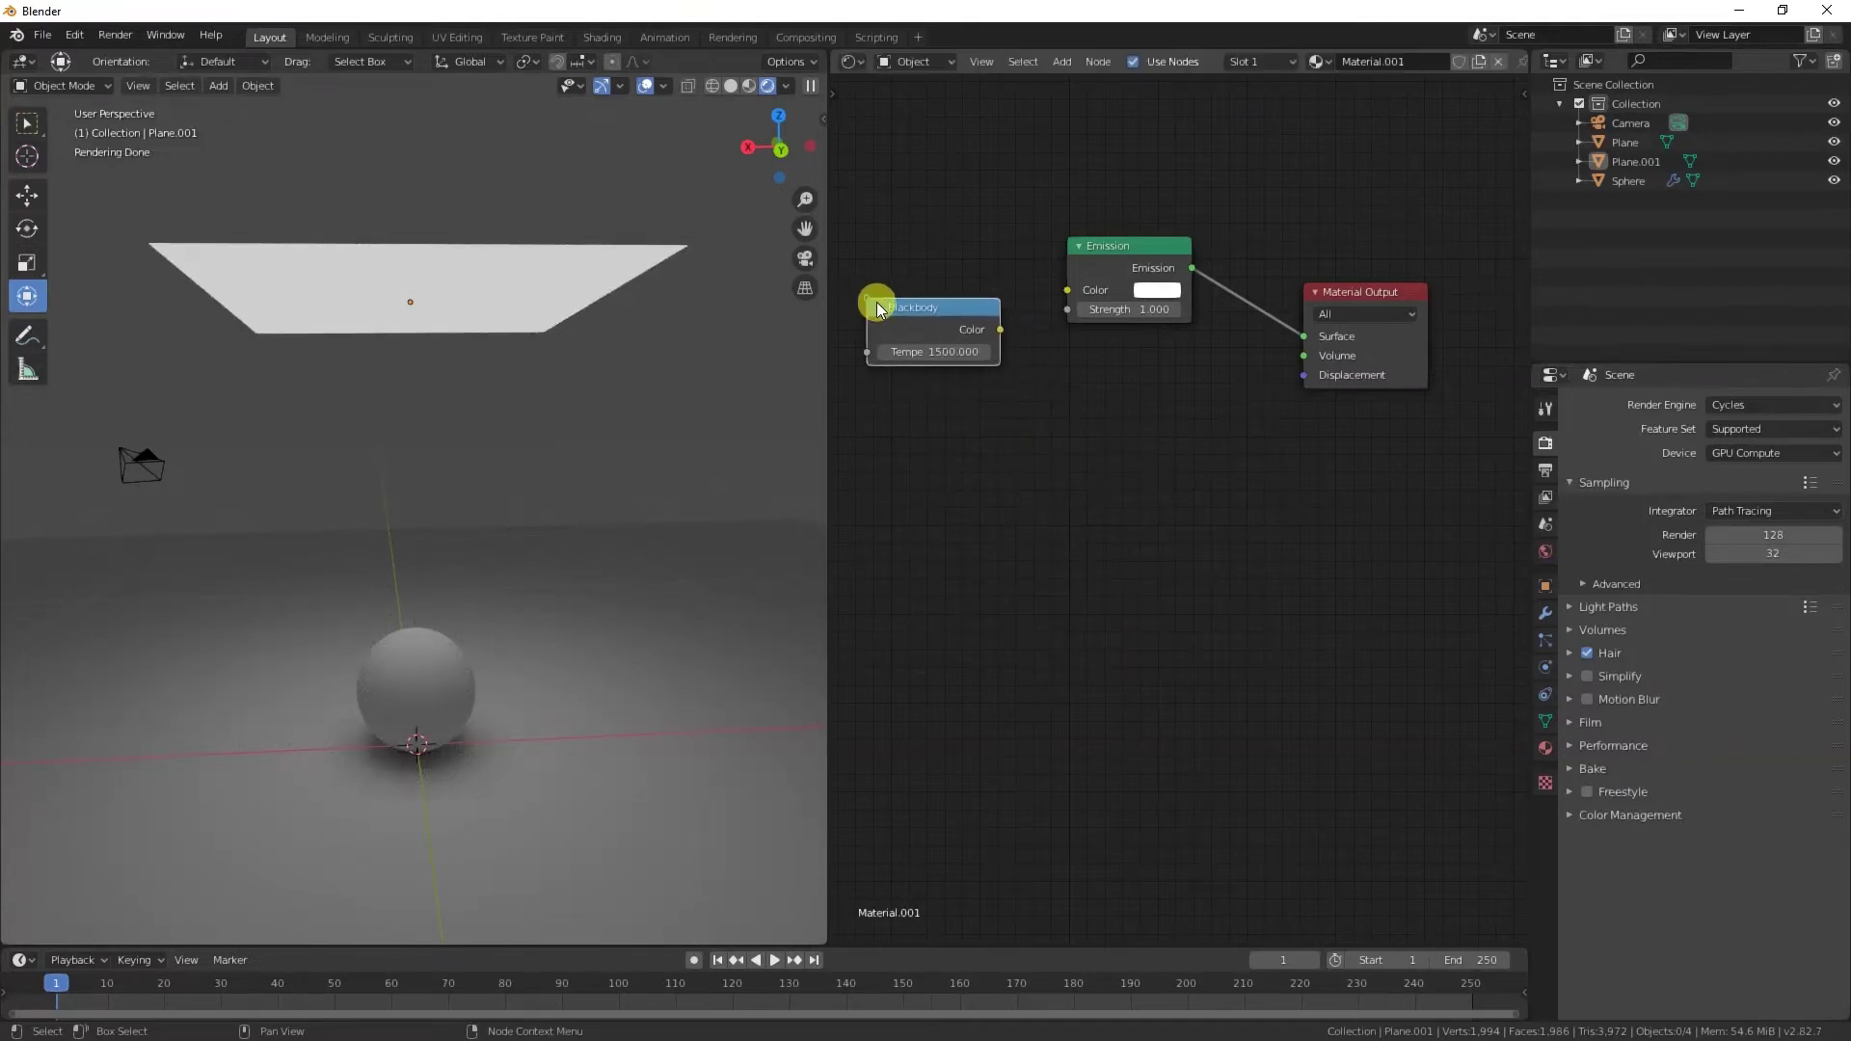
click(875, 298)
drag(996, 329, 972, 228)
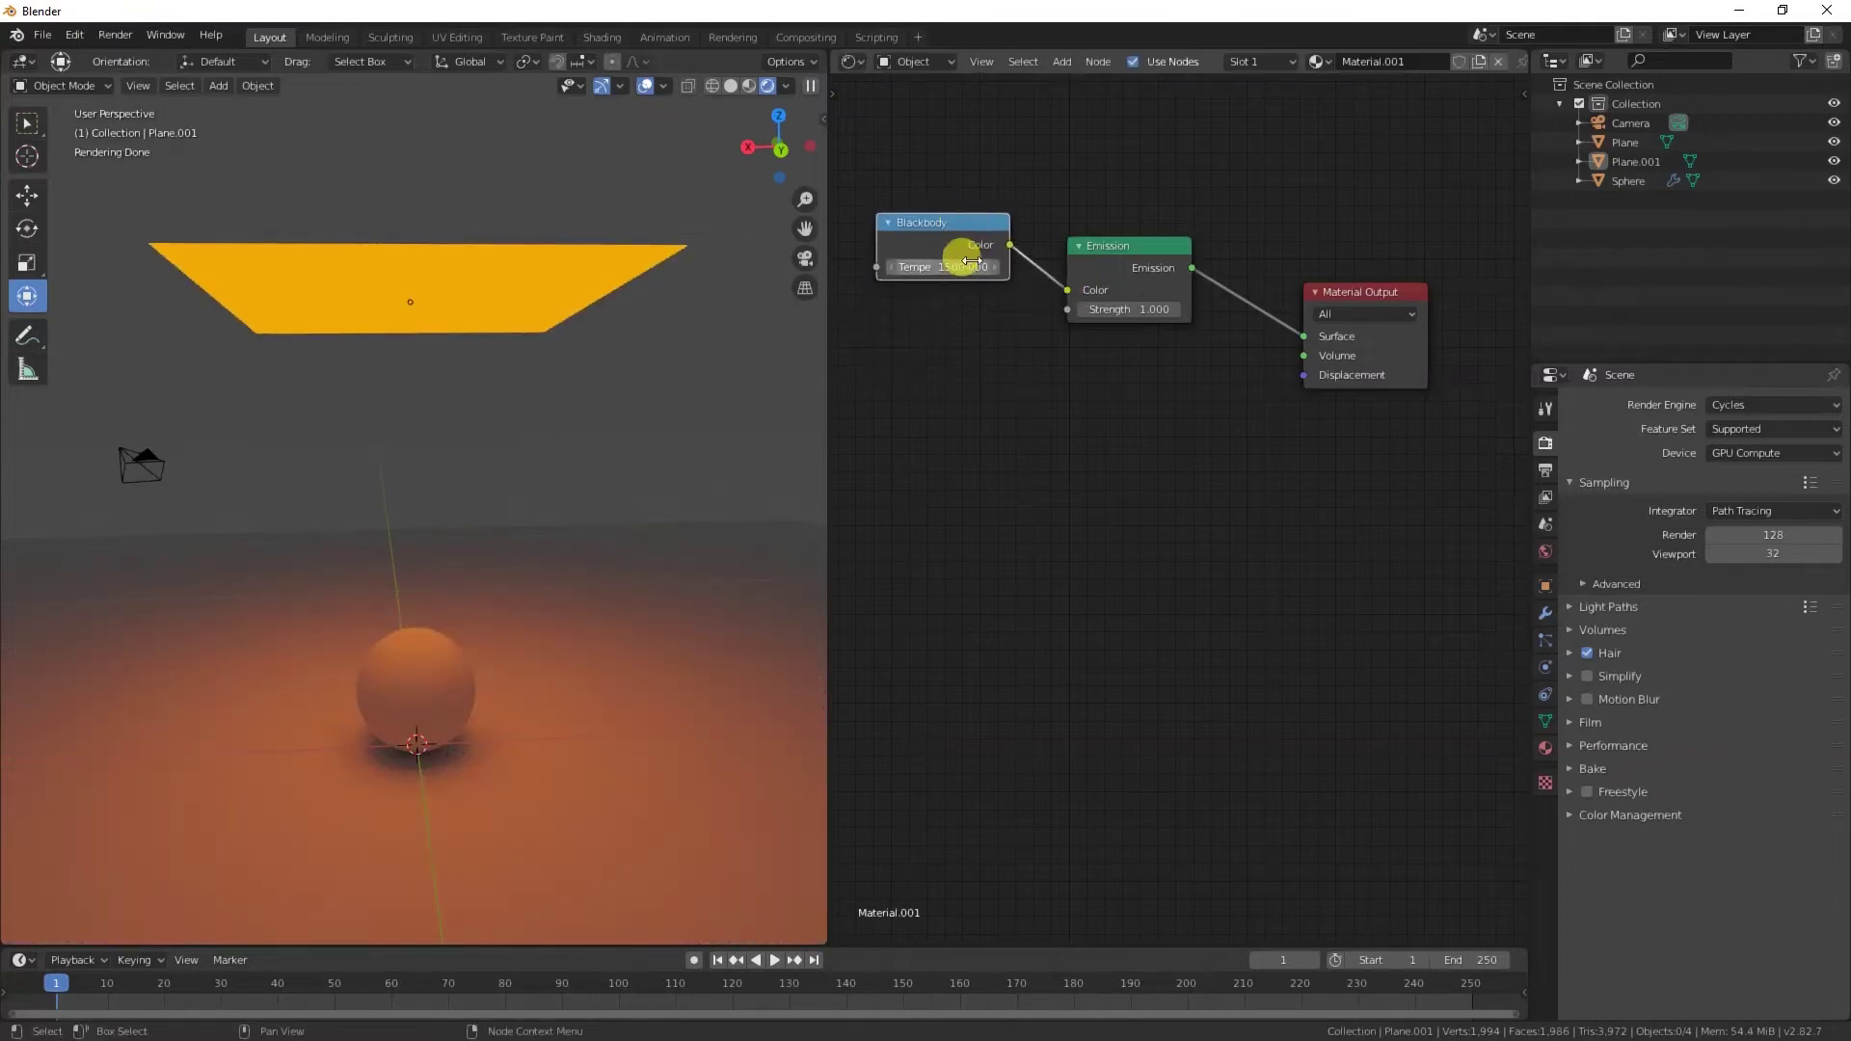
- Set the Blackbody temperature to 4000 and the Emission strength to 7
click(961, 268)
text(400)
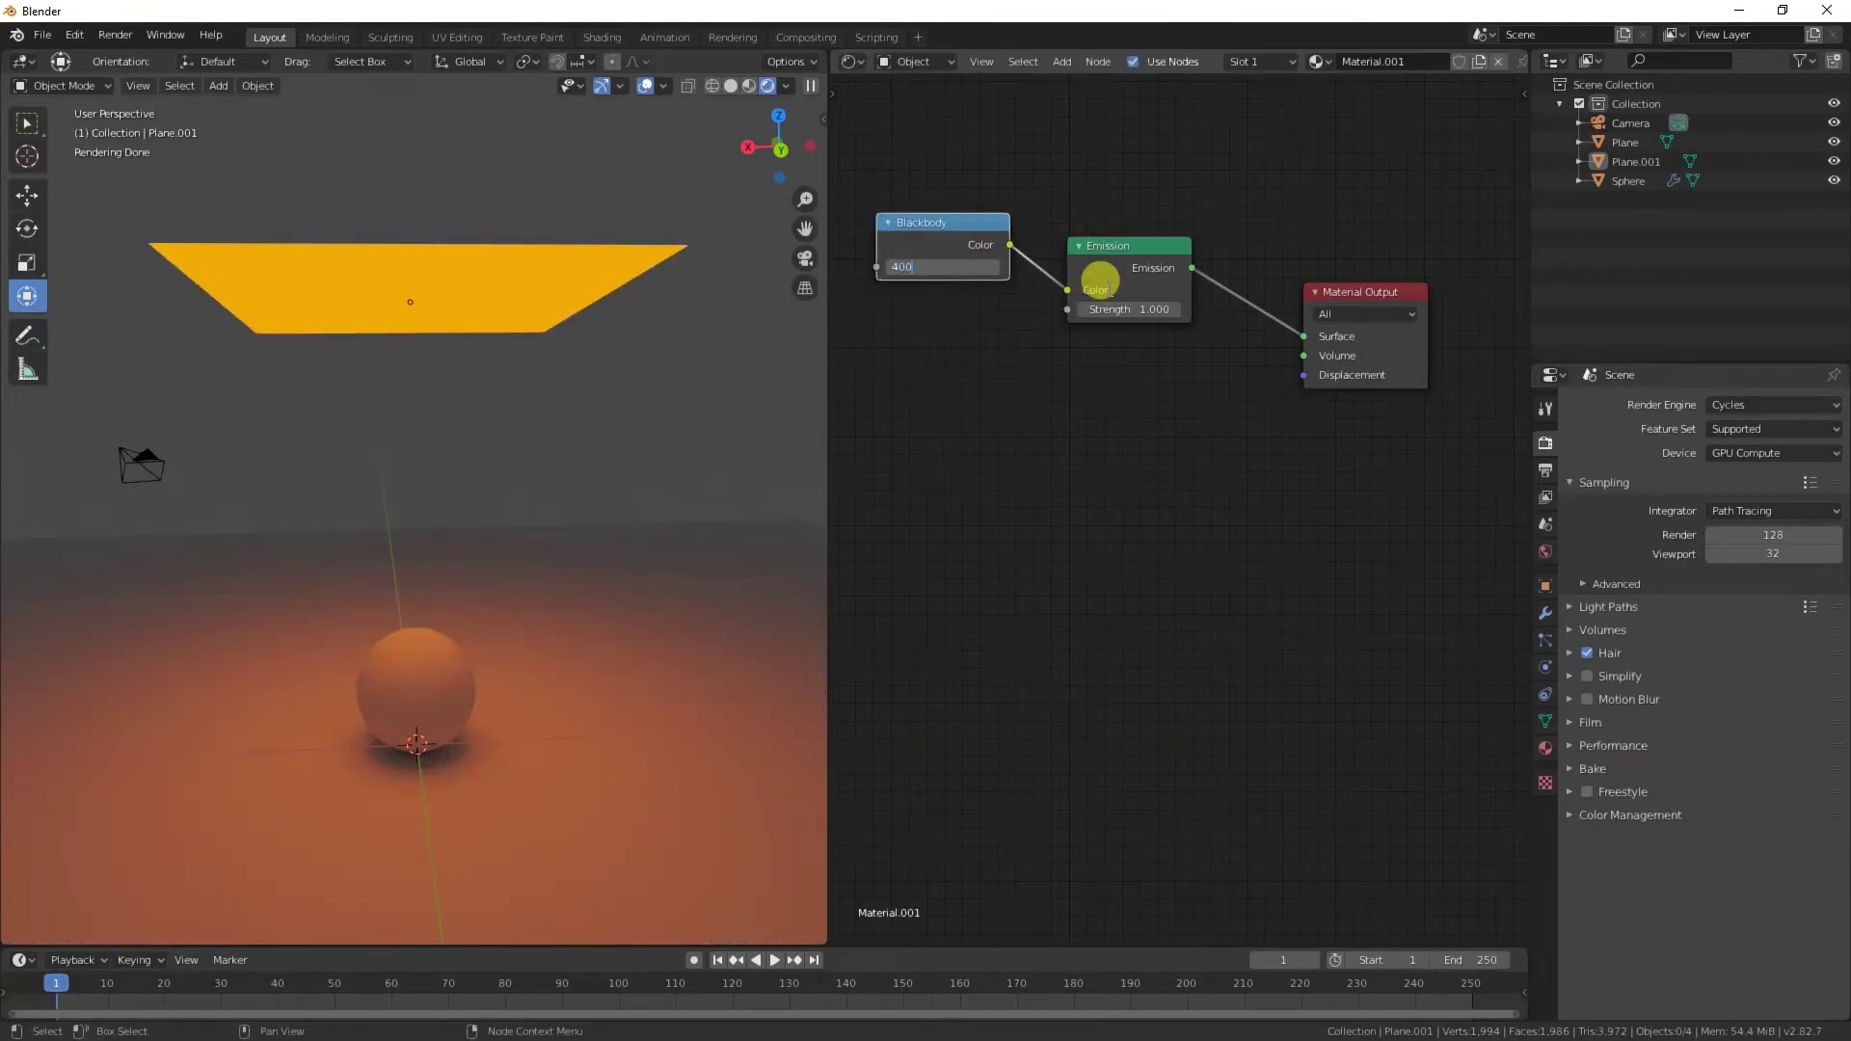
text(0)
key(Return)
drag(964, 216, 975, 202)
drag(1154, 306, 1216, 306)
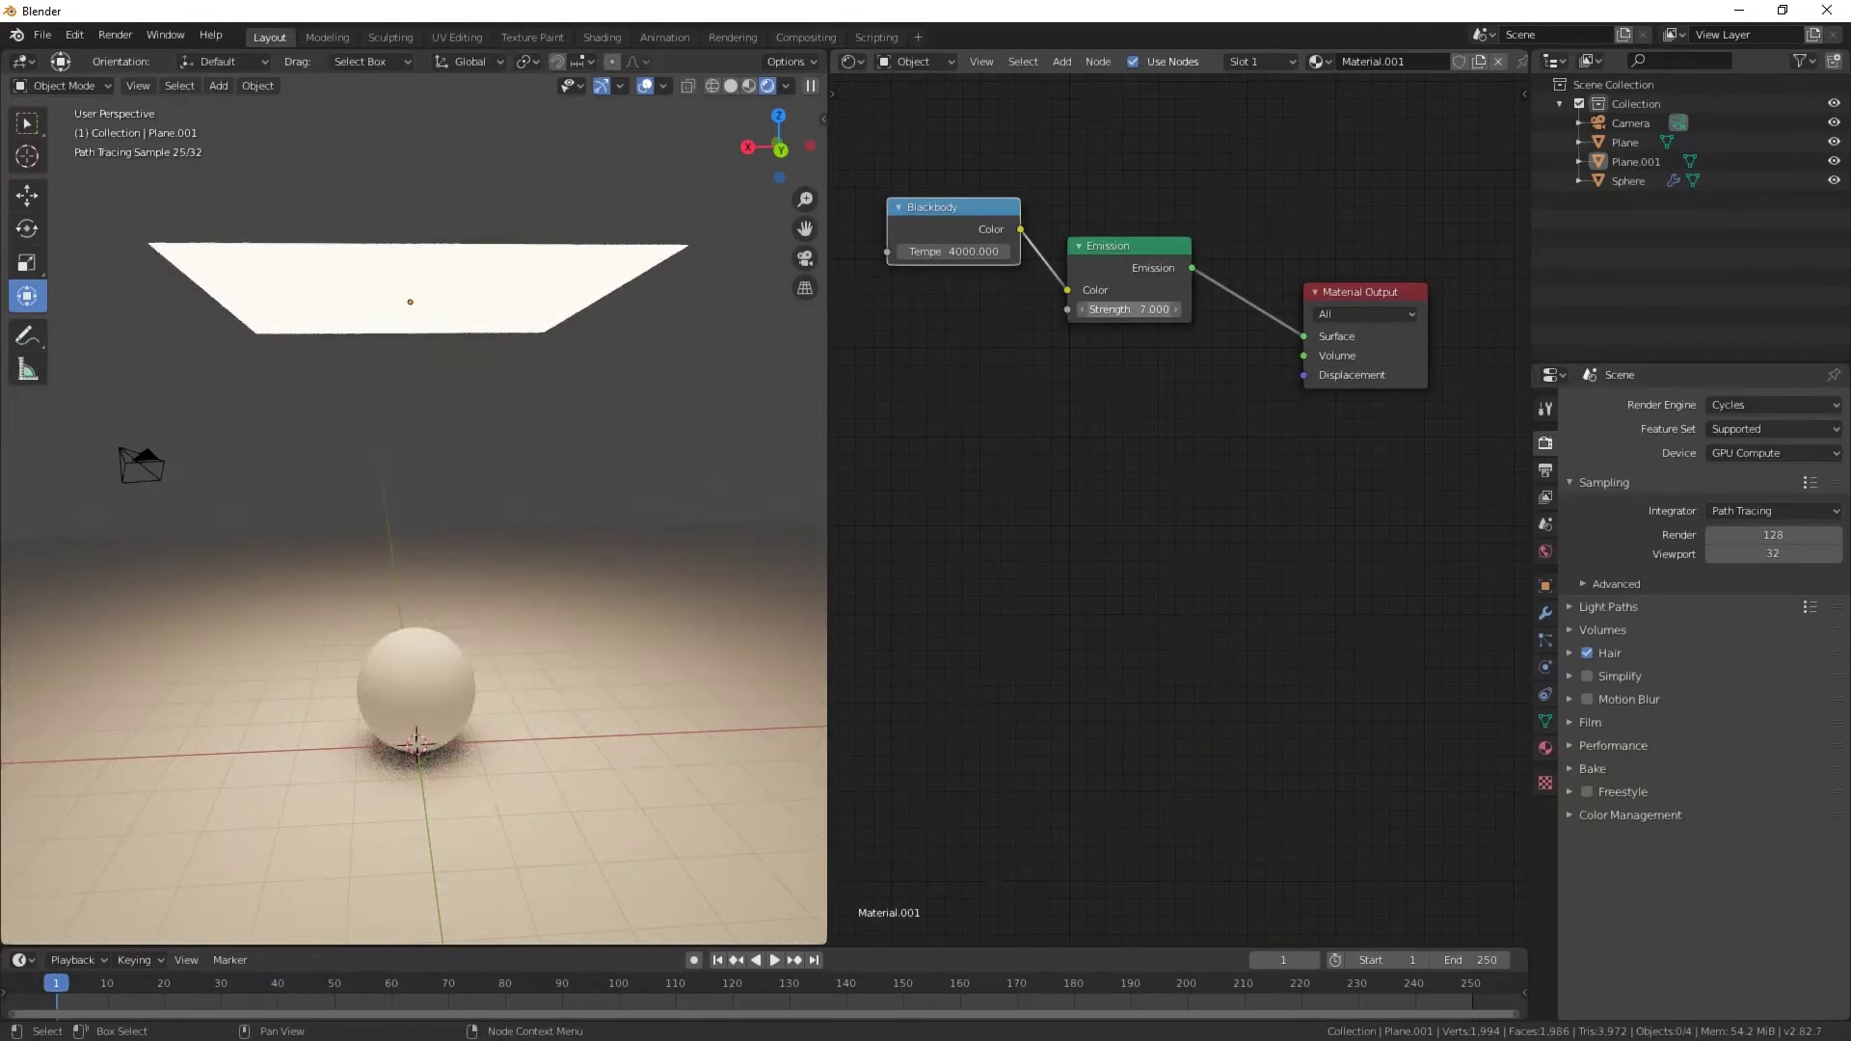
- Create a new material for the sphere and delete its Principled BSDF node, keeping the Material Output
middle_drag(612, 661, 492, 626)
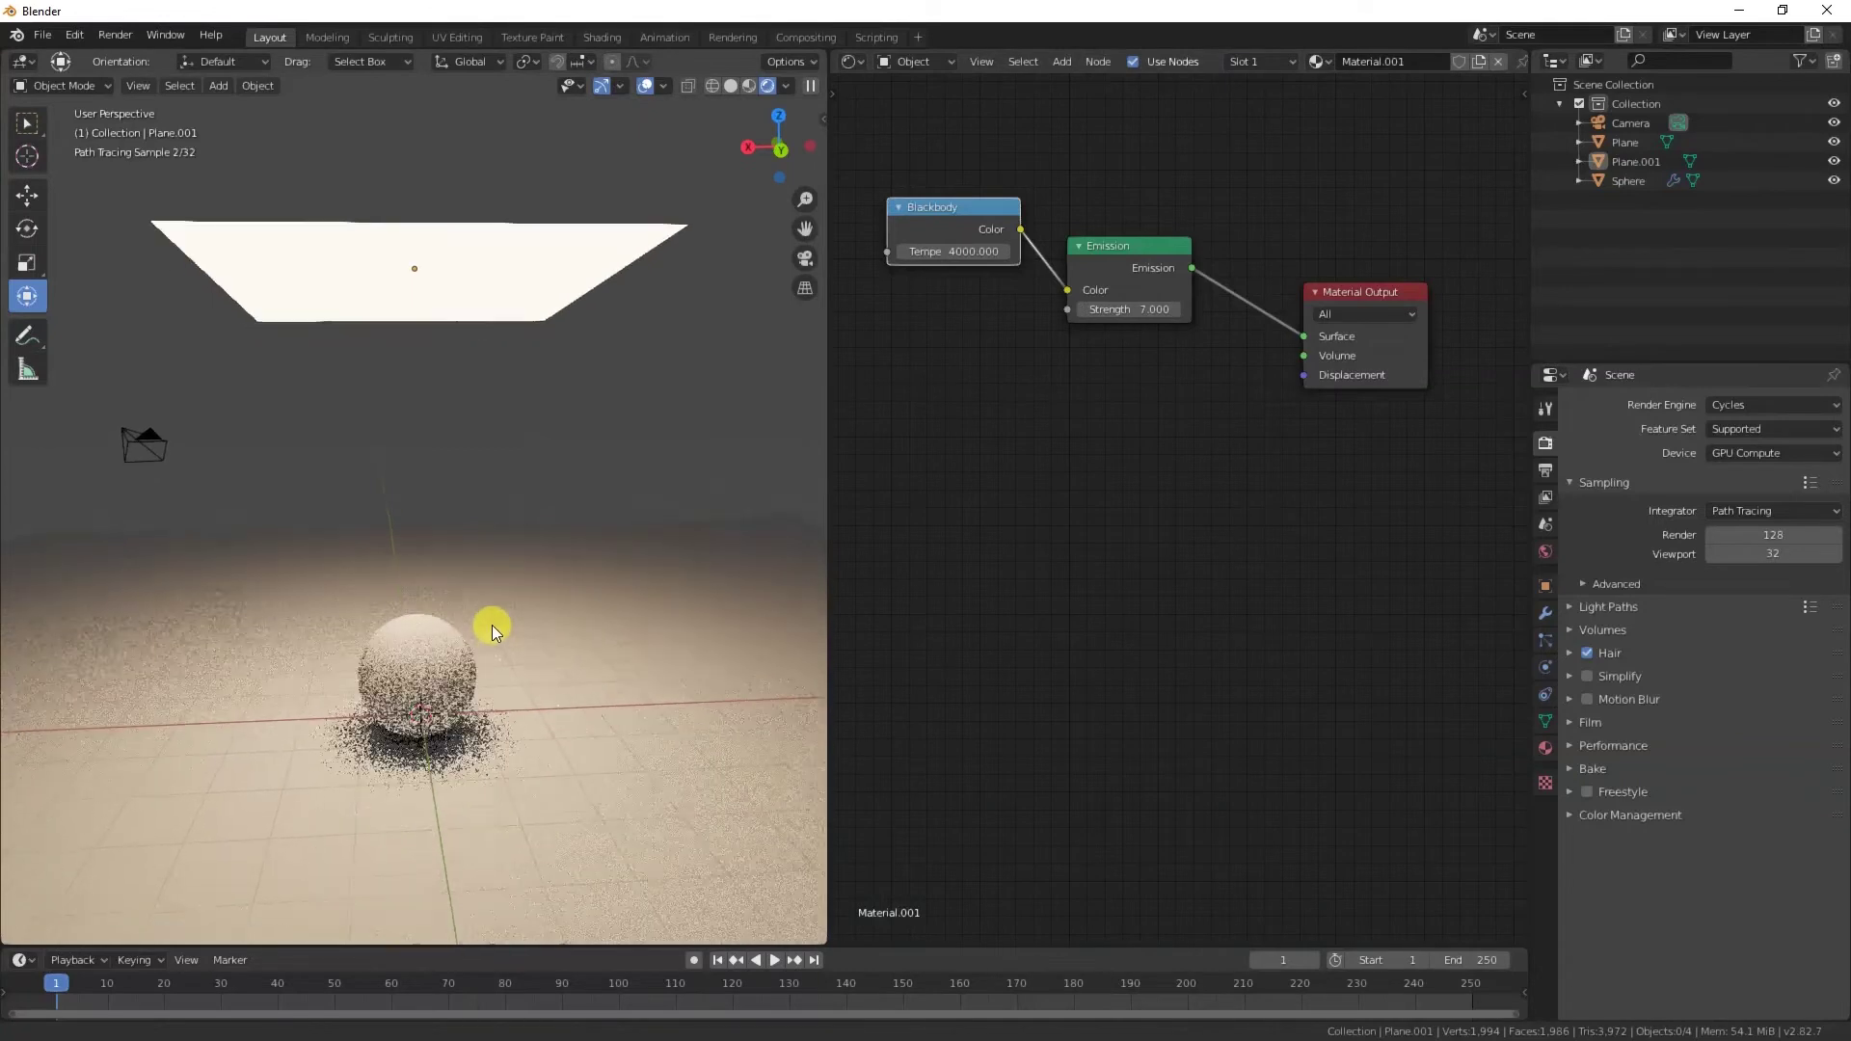
middle_drag(591, 669, 566, 640)
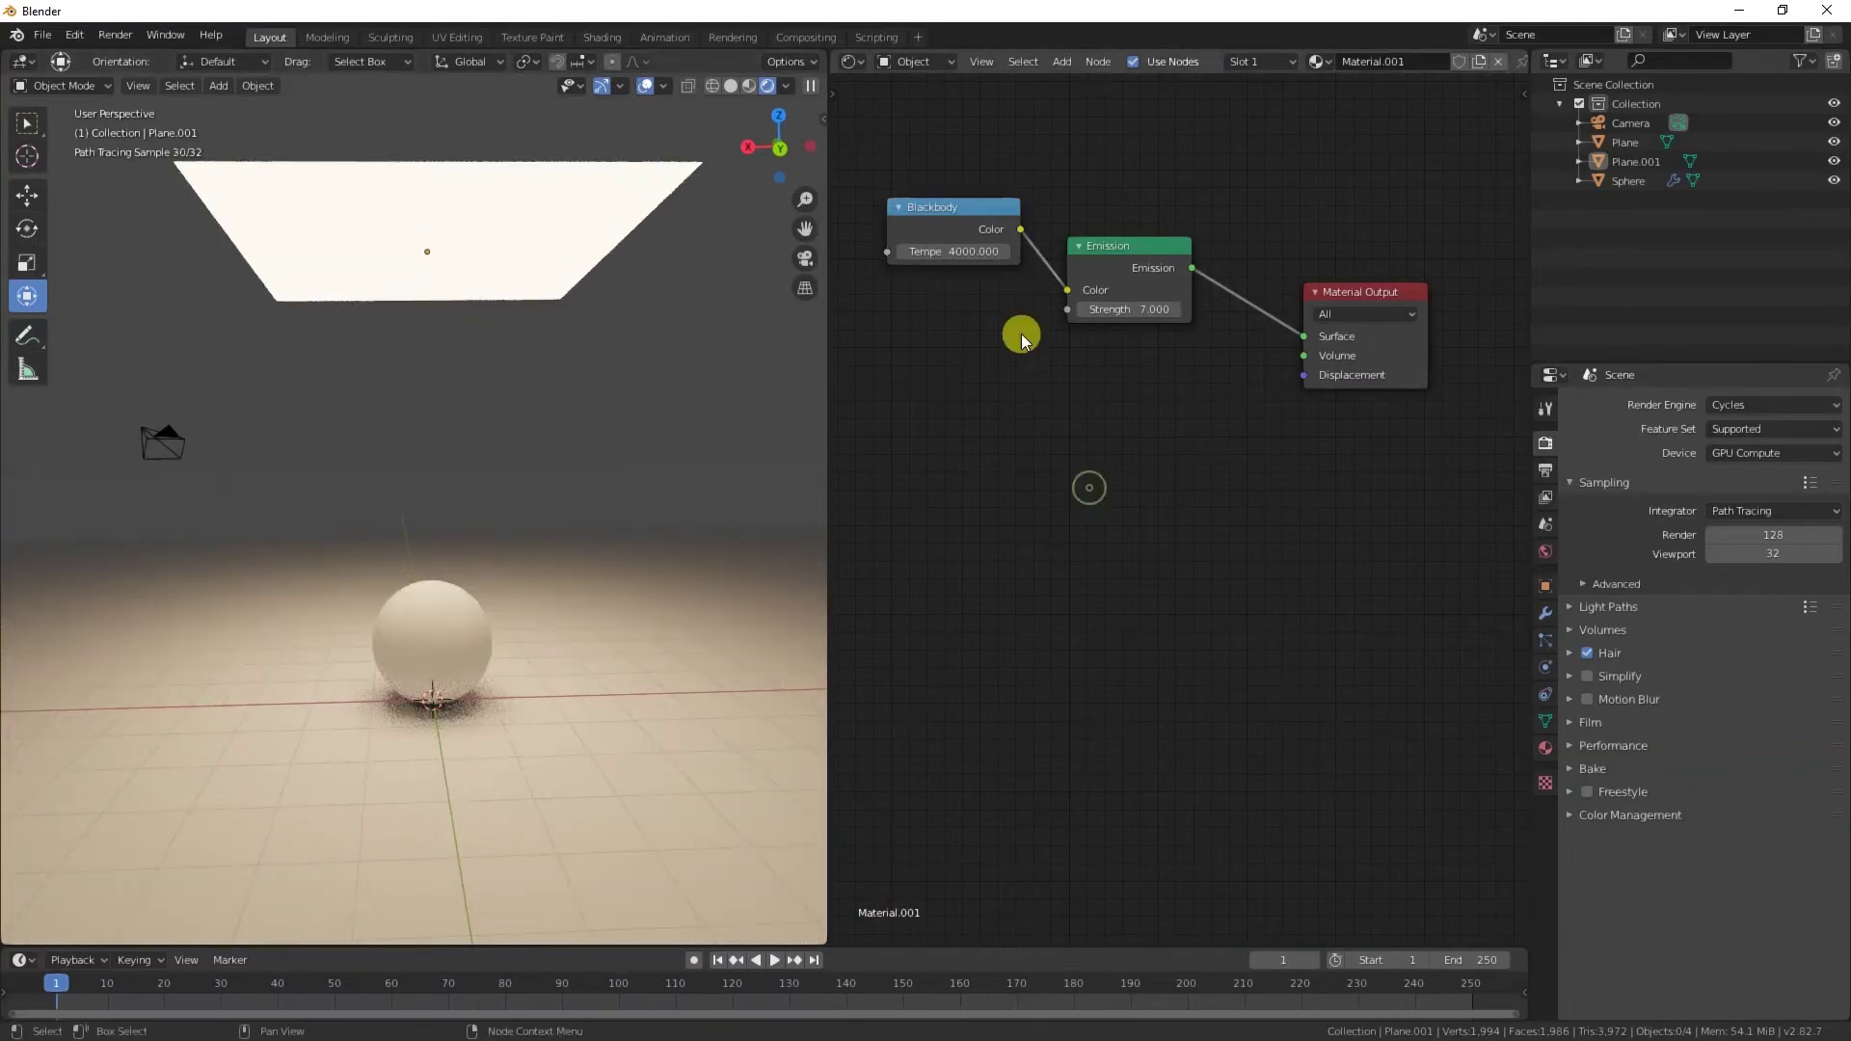
click(439, 627)
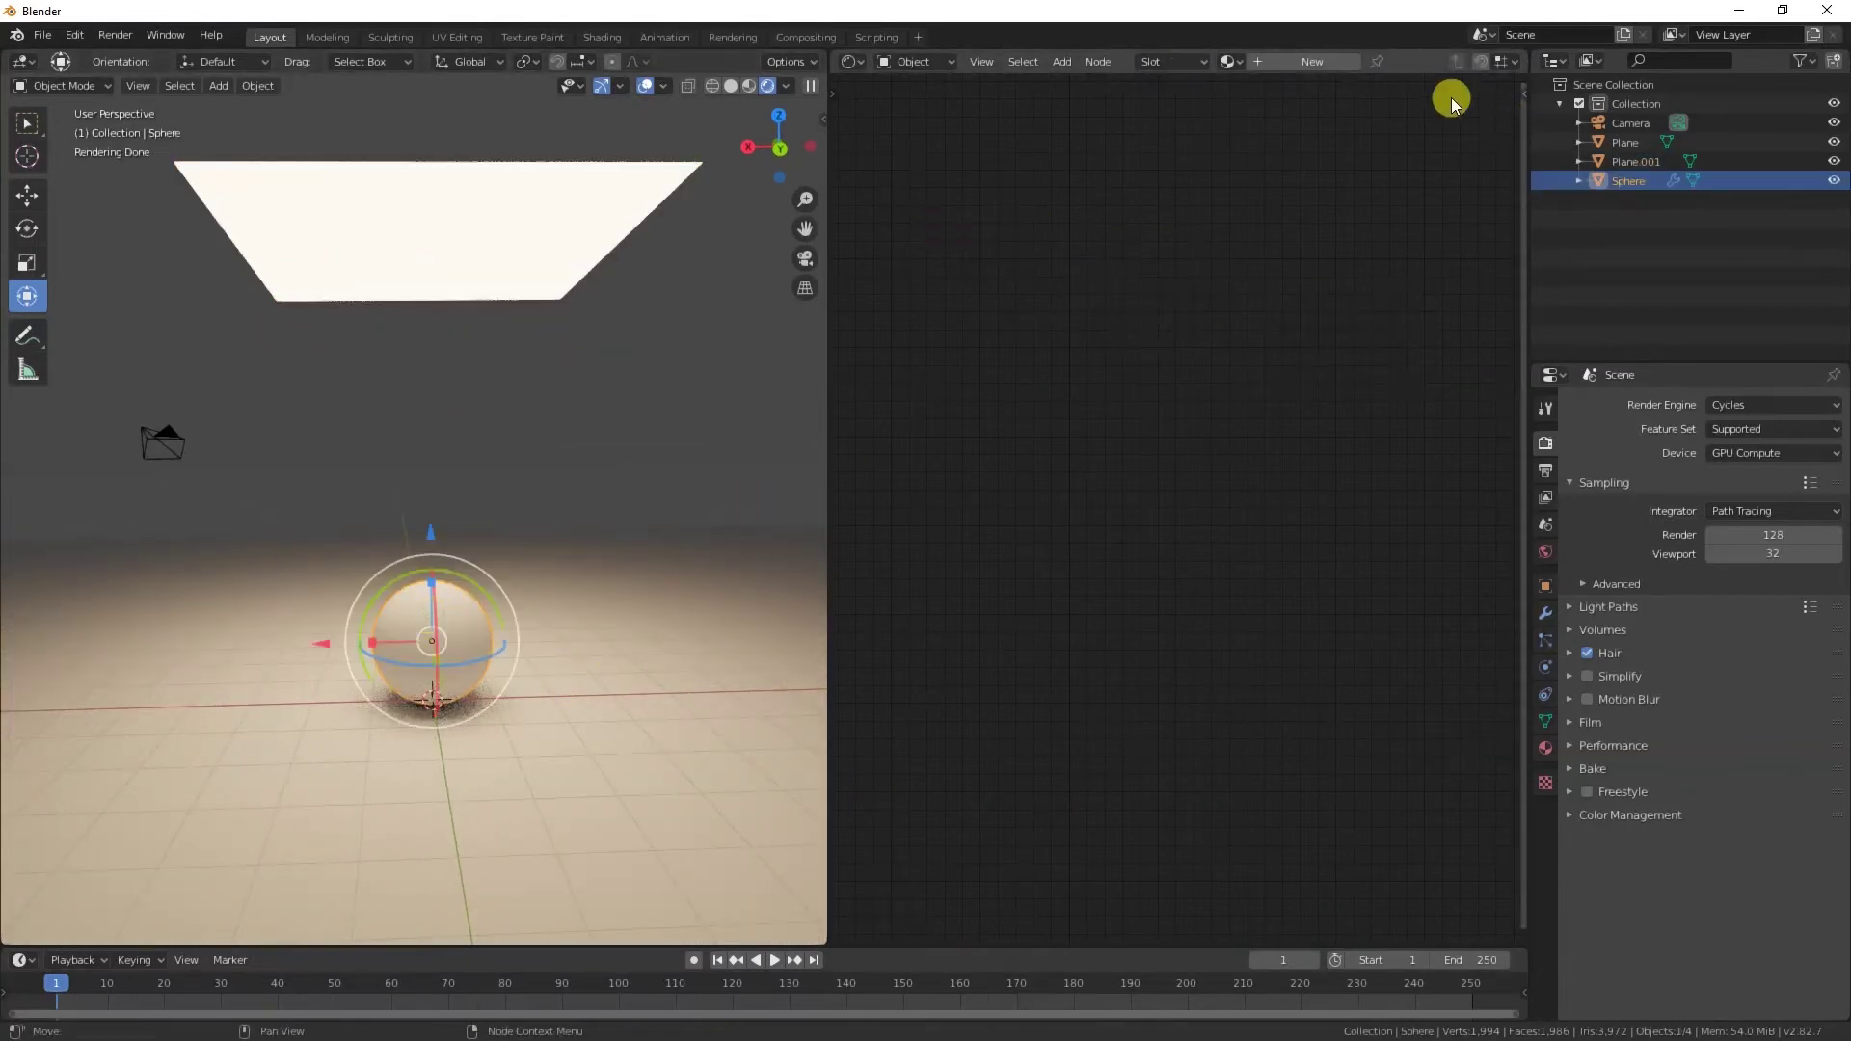
click(1335, 71)
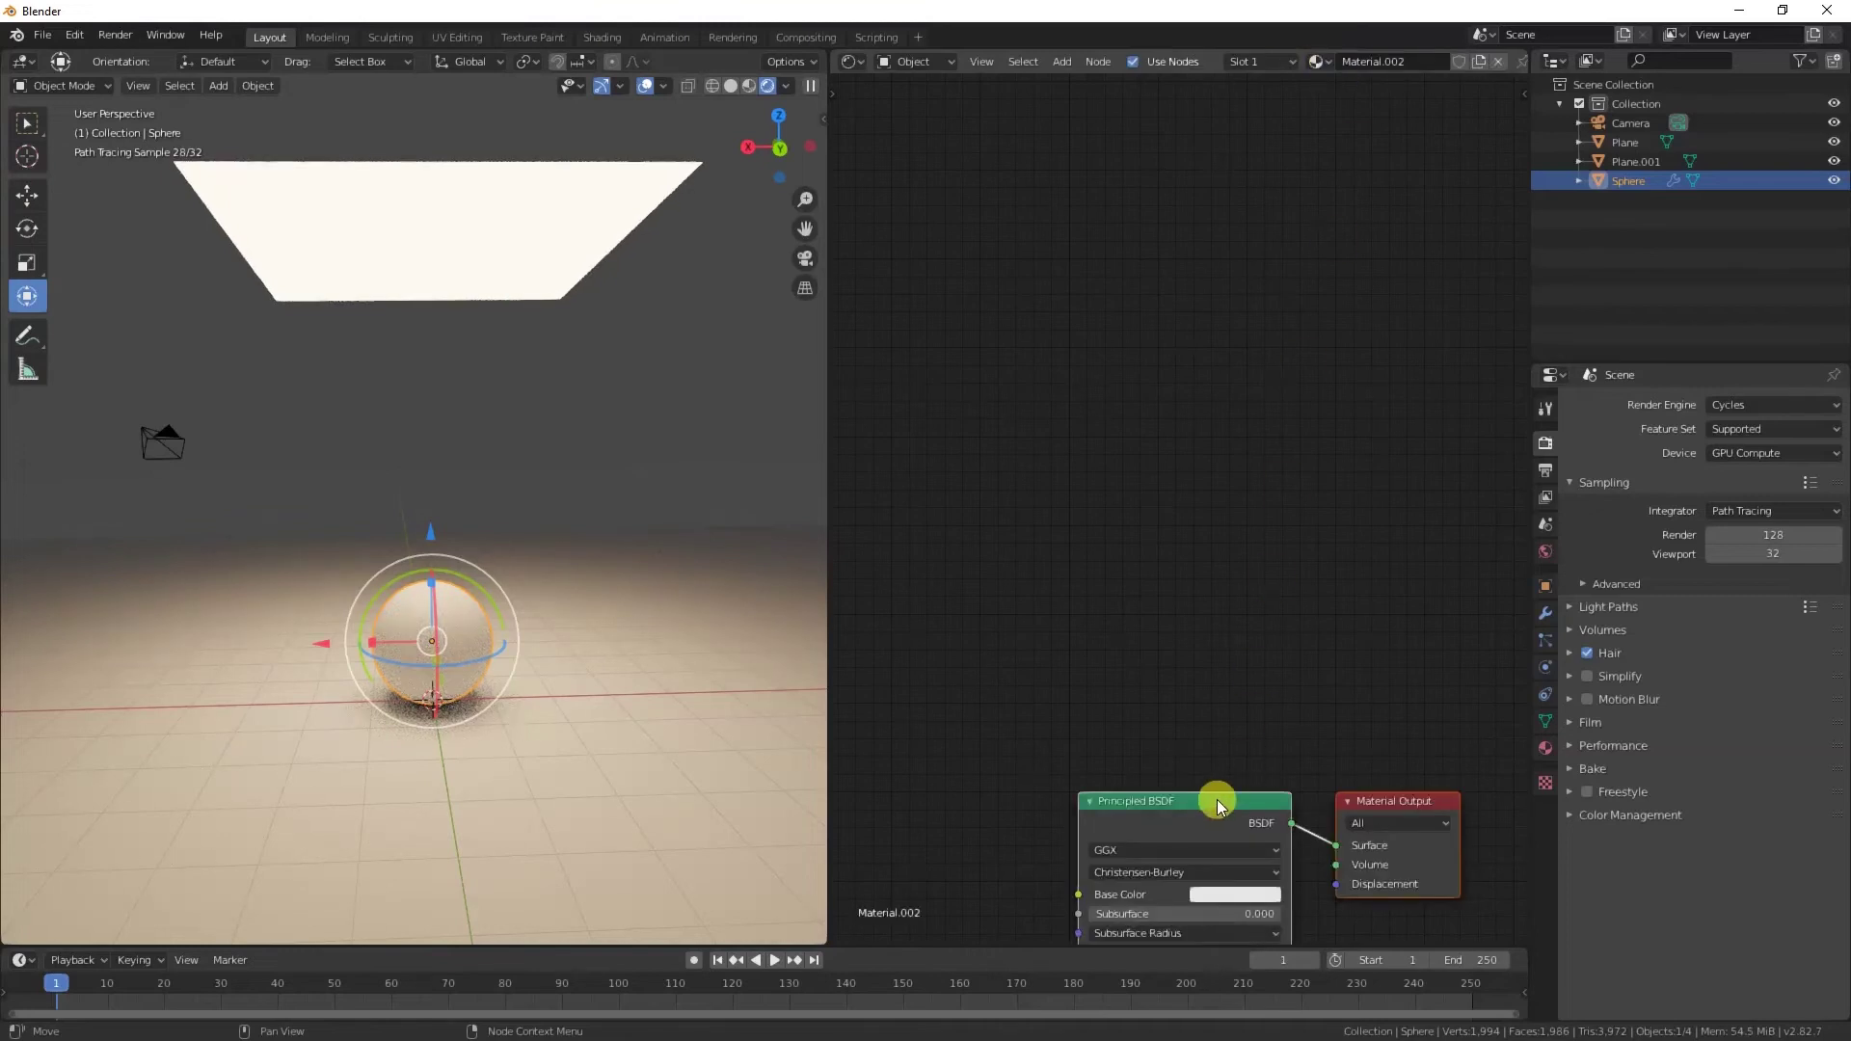
drag(1218, 797, 1107, 232)
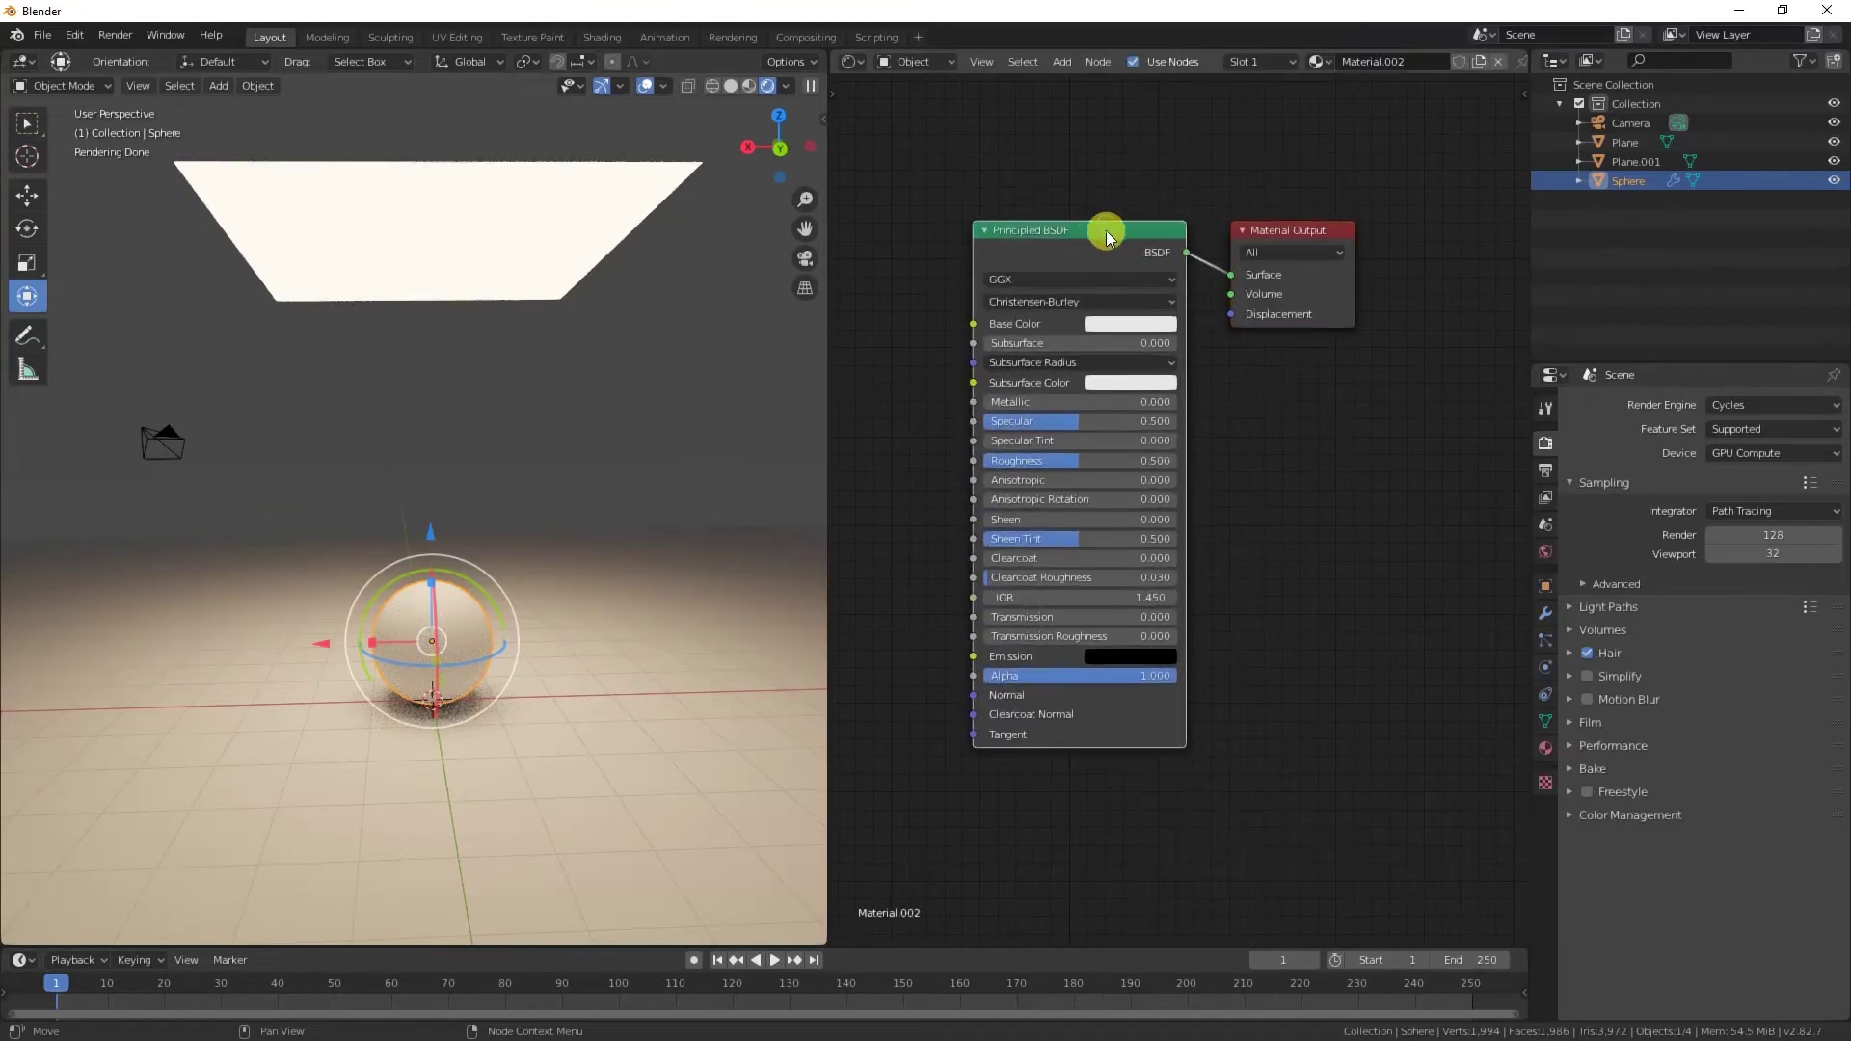
key(x)
drag(1314, 232, 1302, 263)
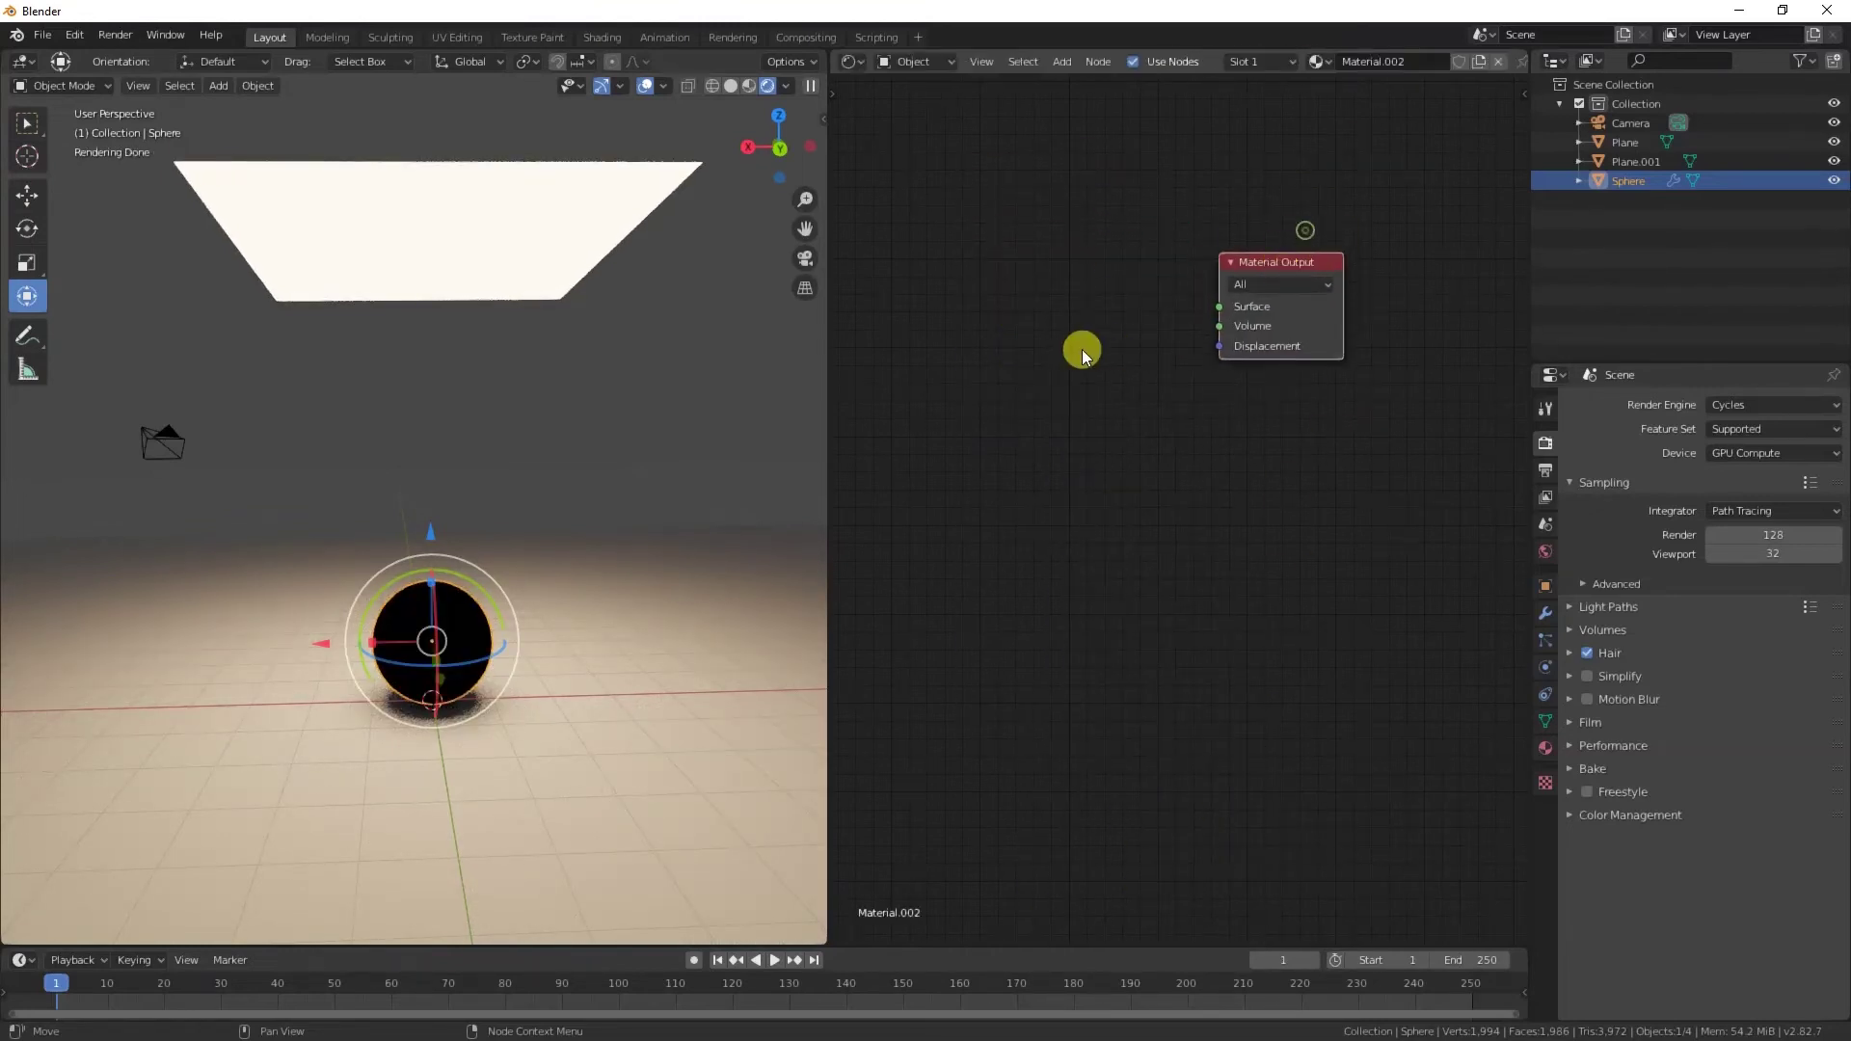
- Add a Glossy BSDF node to the sphere's material and connect it to the Material Output's Surface input
key(shift+a)
click(1078, 355)
text(glossy)
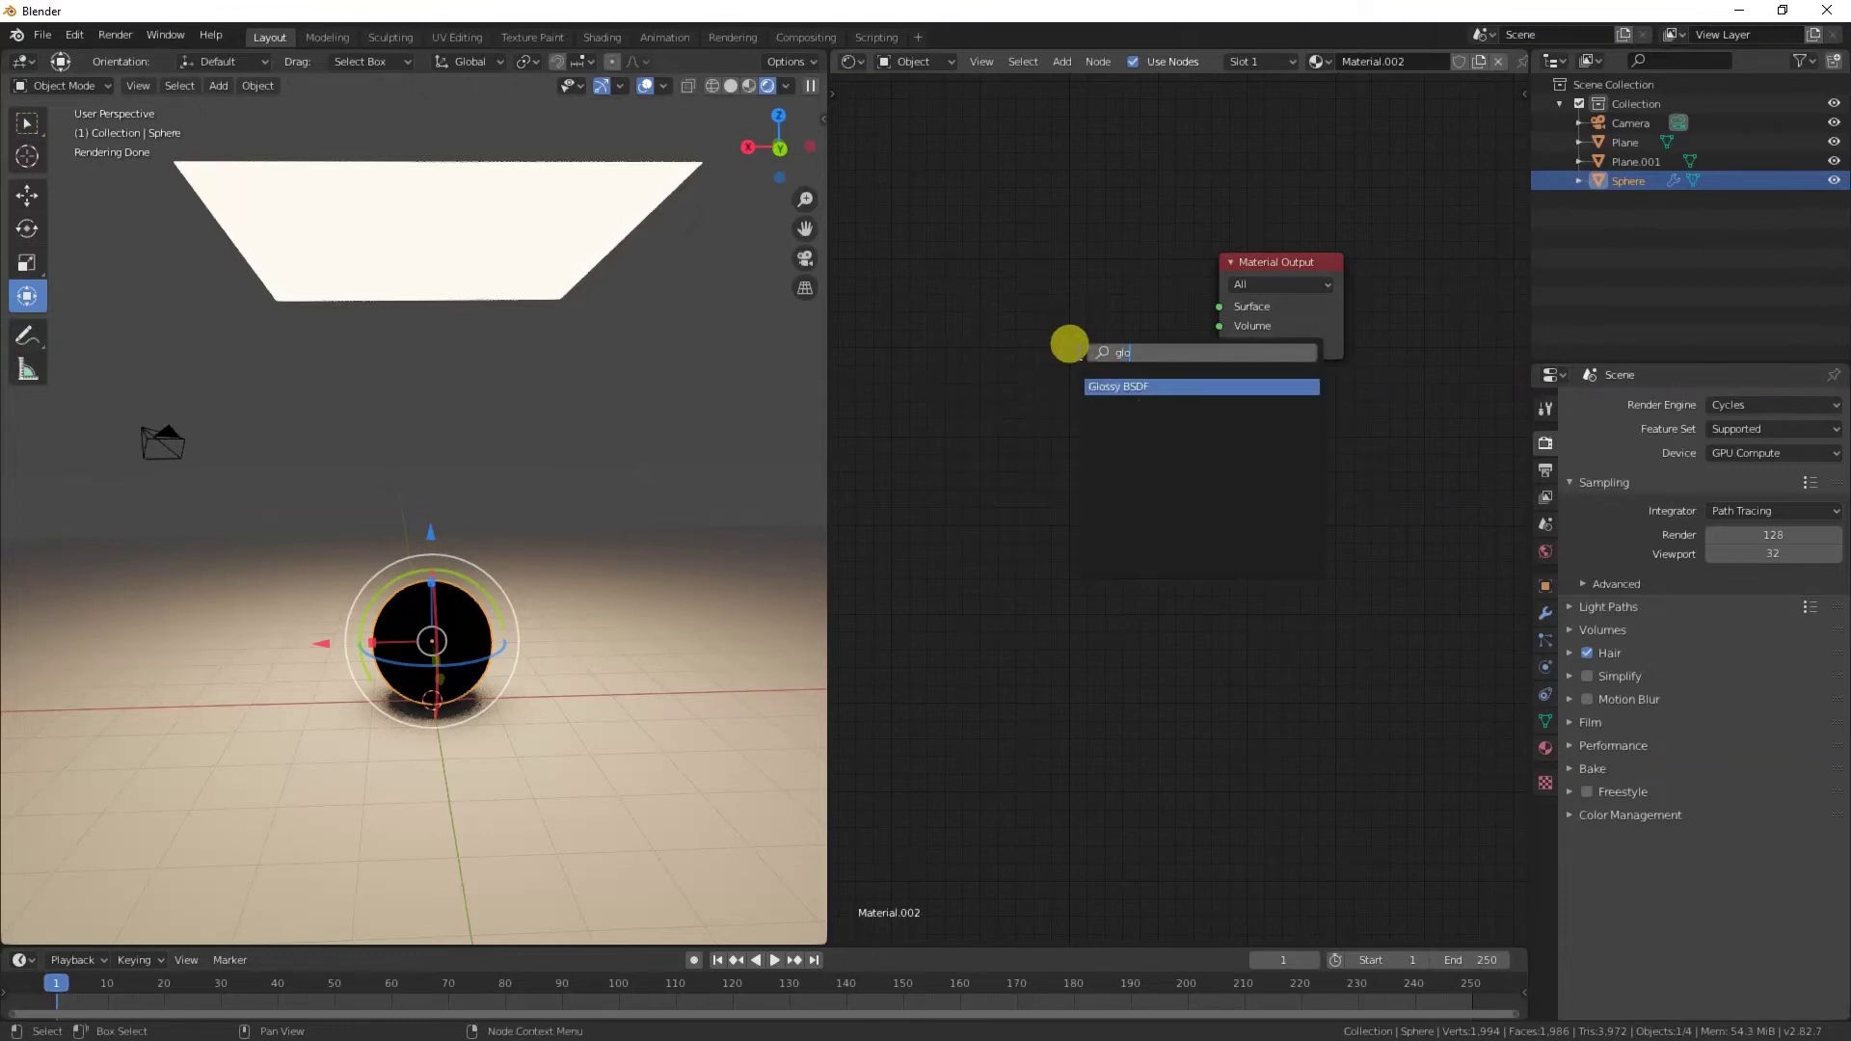
key(Return)
click(1008, 227)
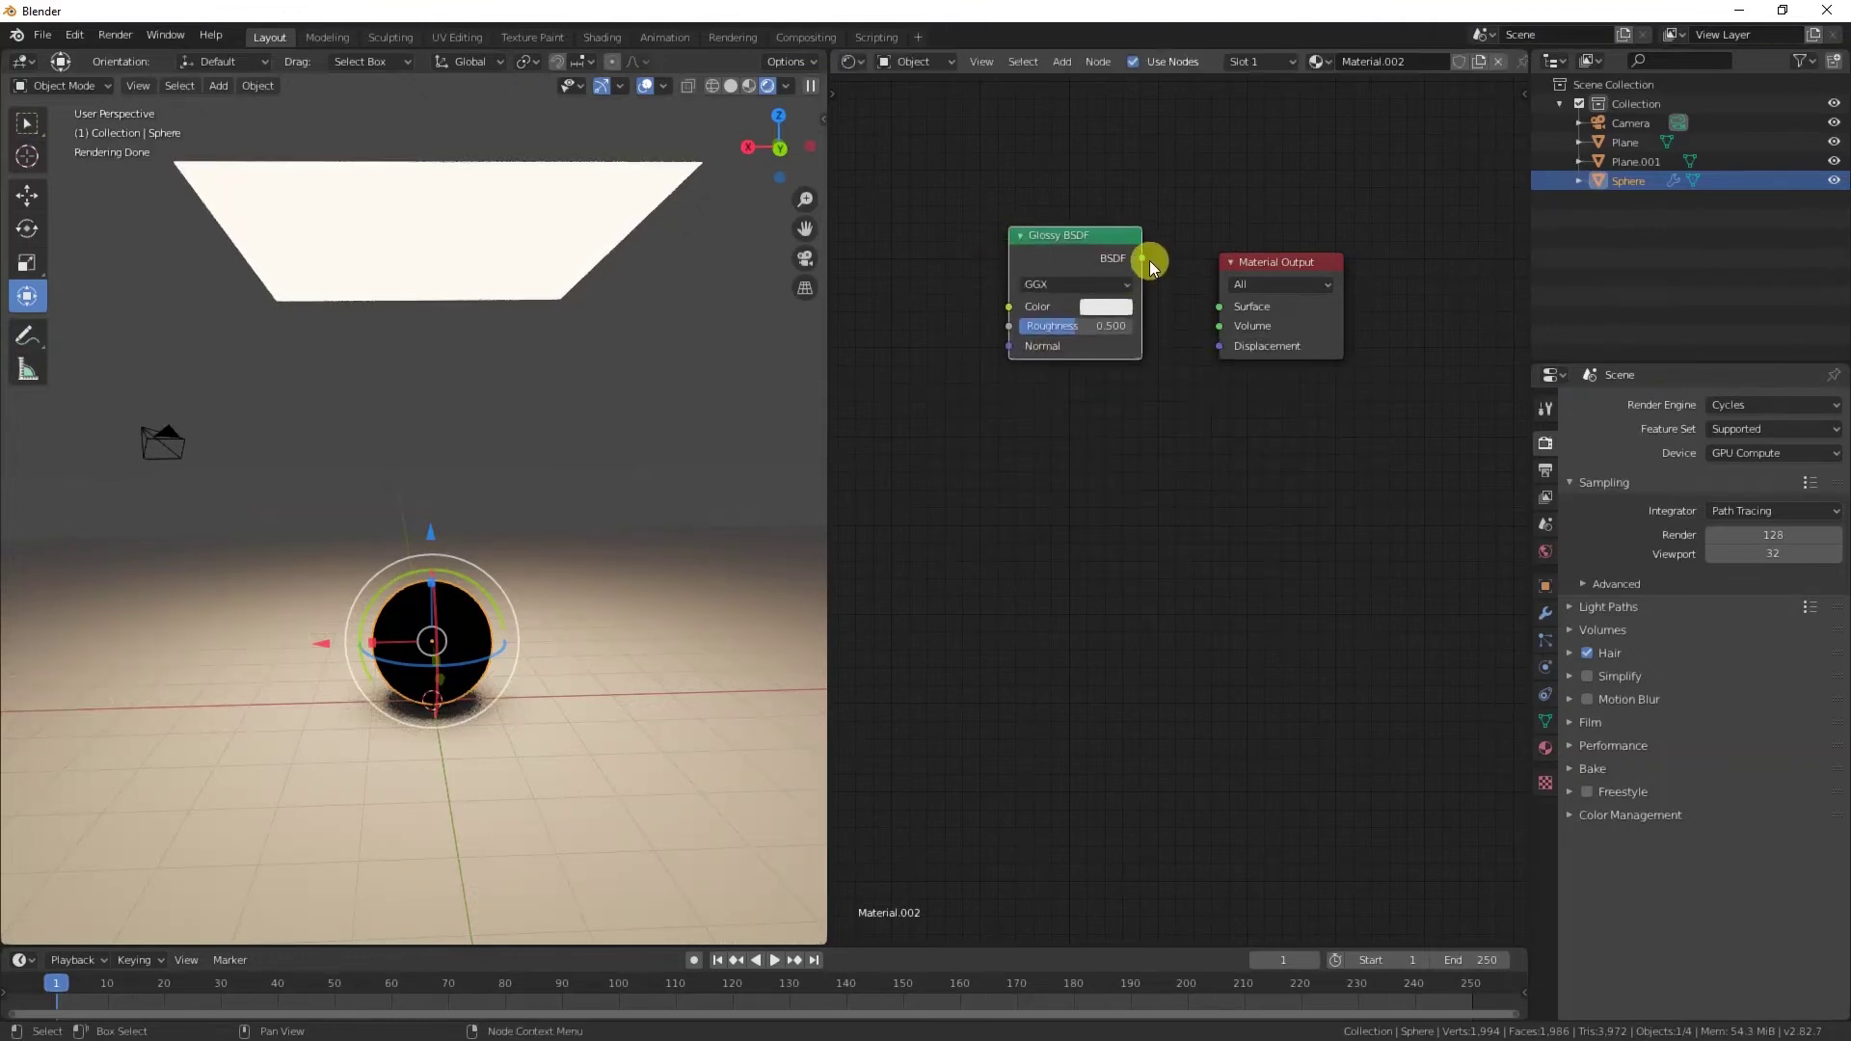
drag(1141, 257, 1218, 306)
- Set the Glossy BSDF roughness to 0 and deselect the sphere
scroll(472, 679, up, 2)
scroll(472, 679, up, 4)
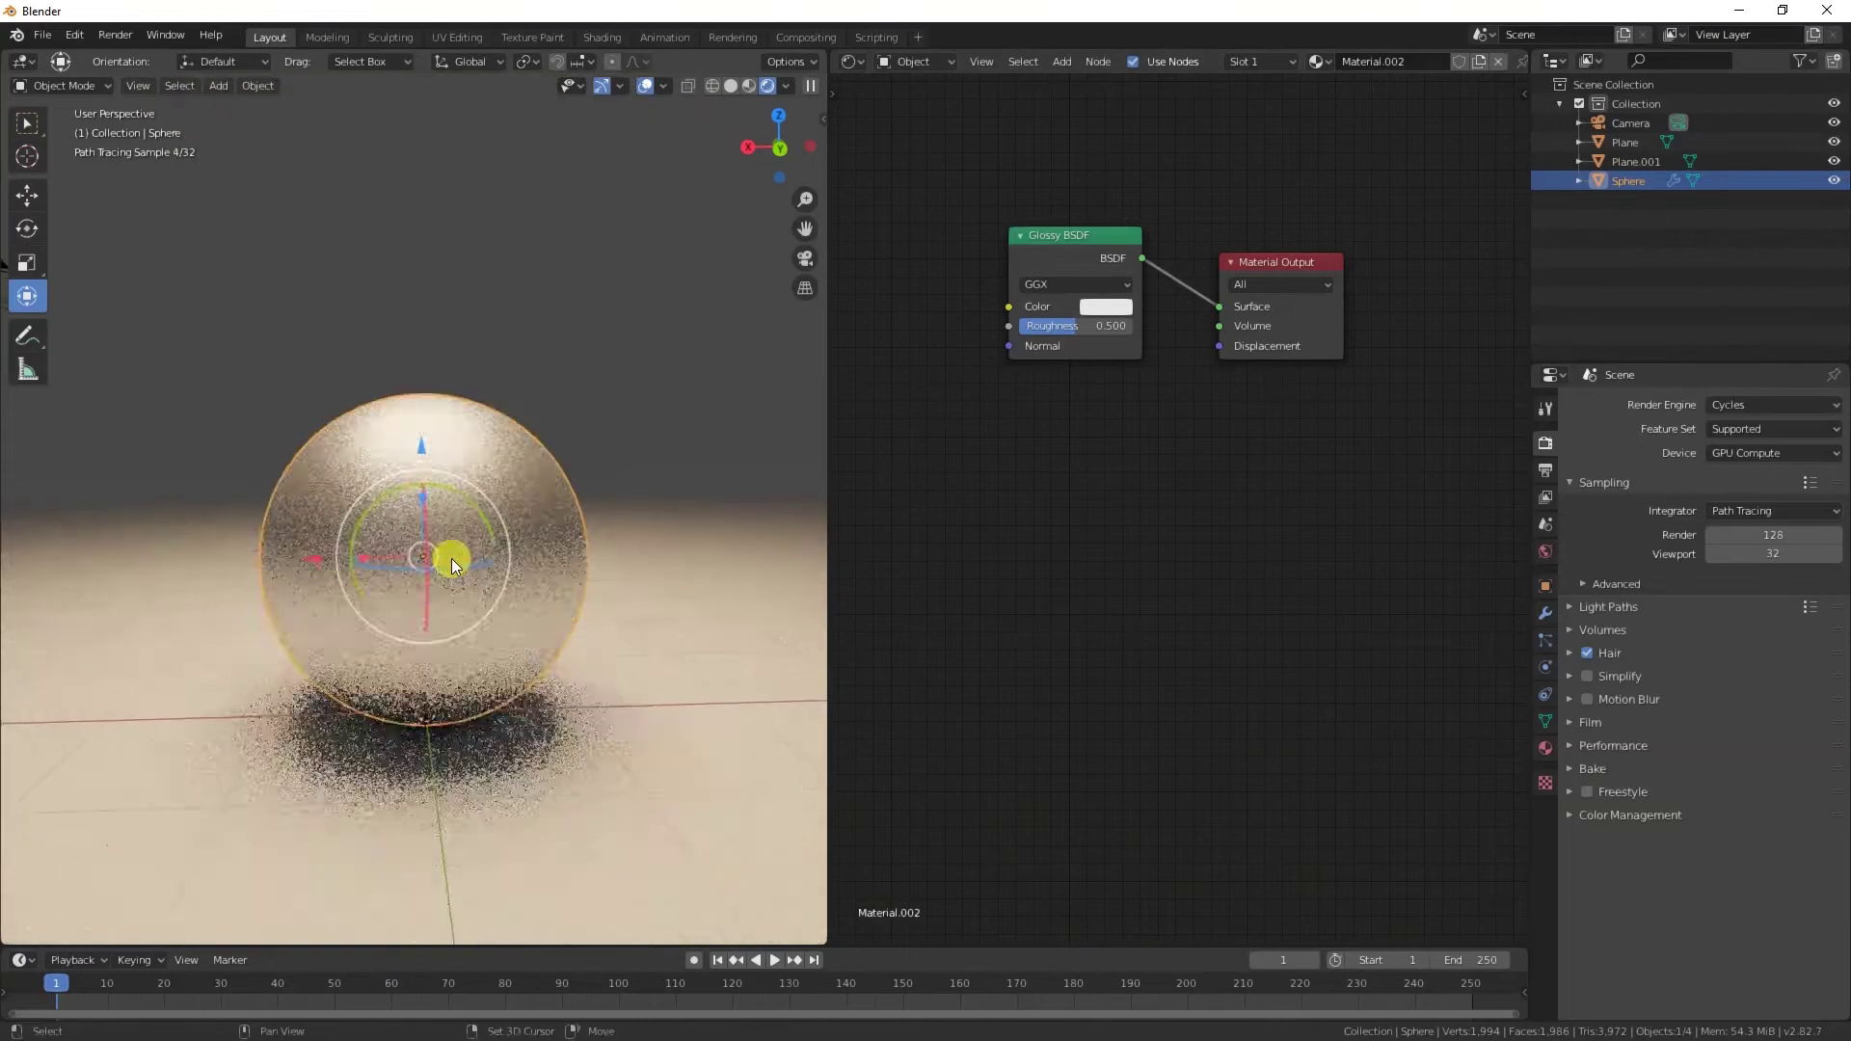
drag(1068, 327, 1012, 327)
click(722, 367)
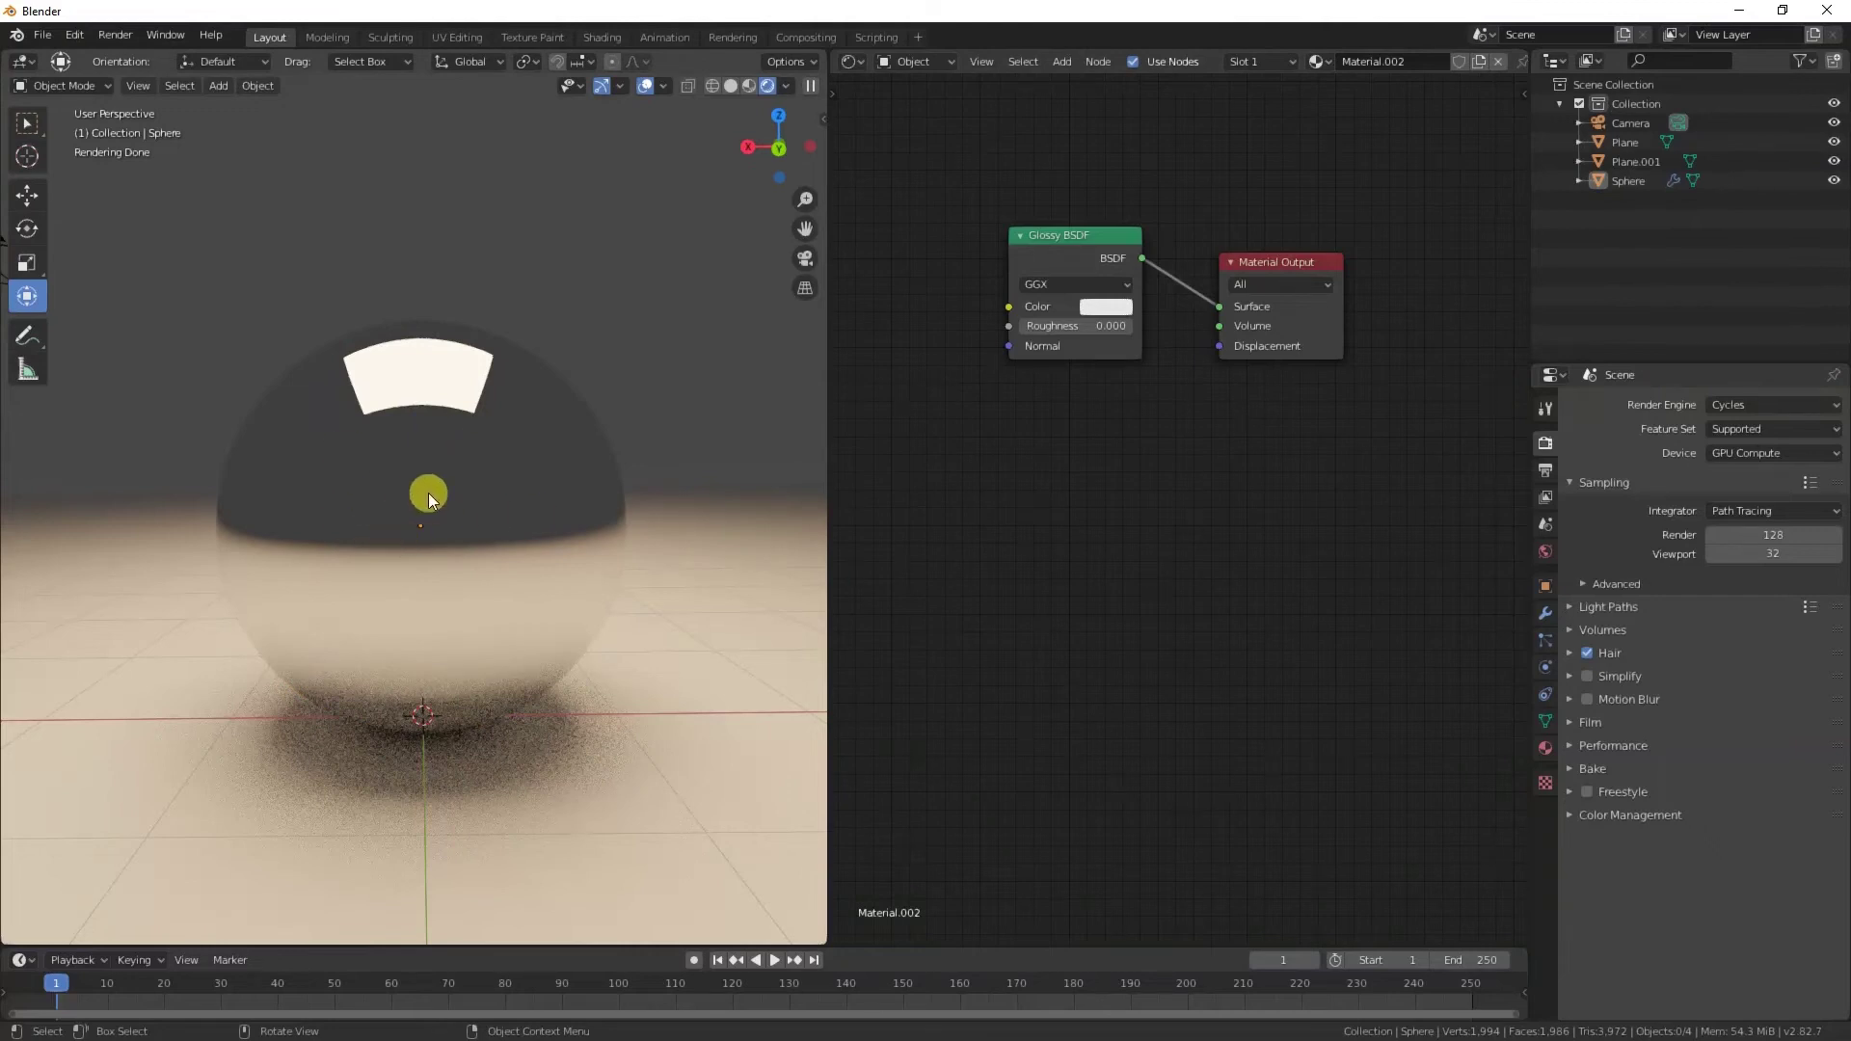
- Set the world background colour to black
click(1546, 552)
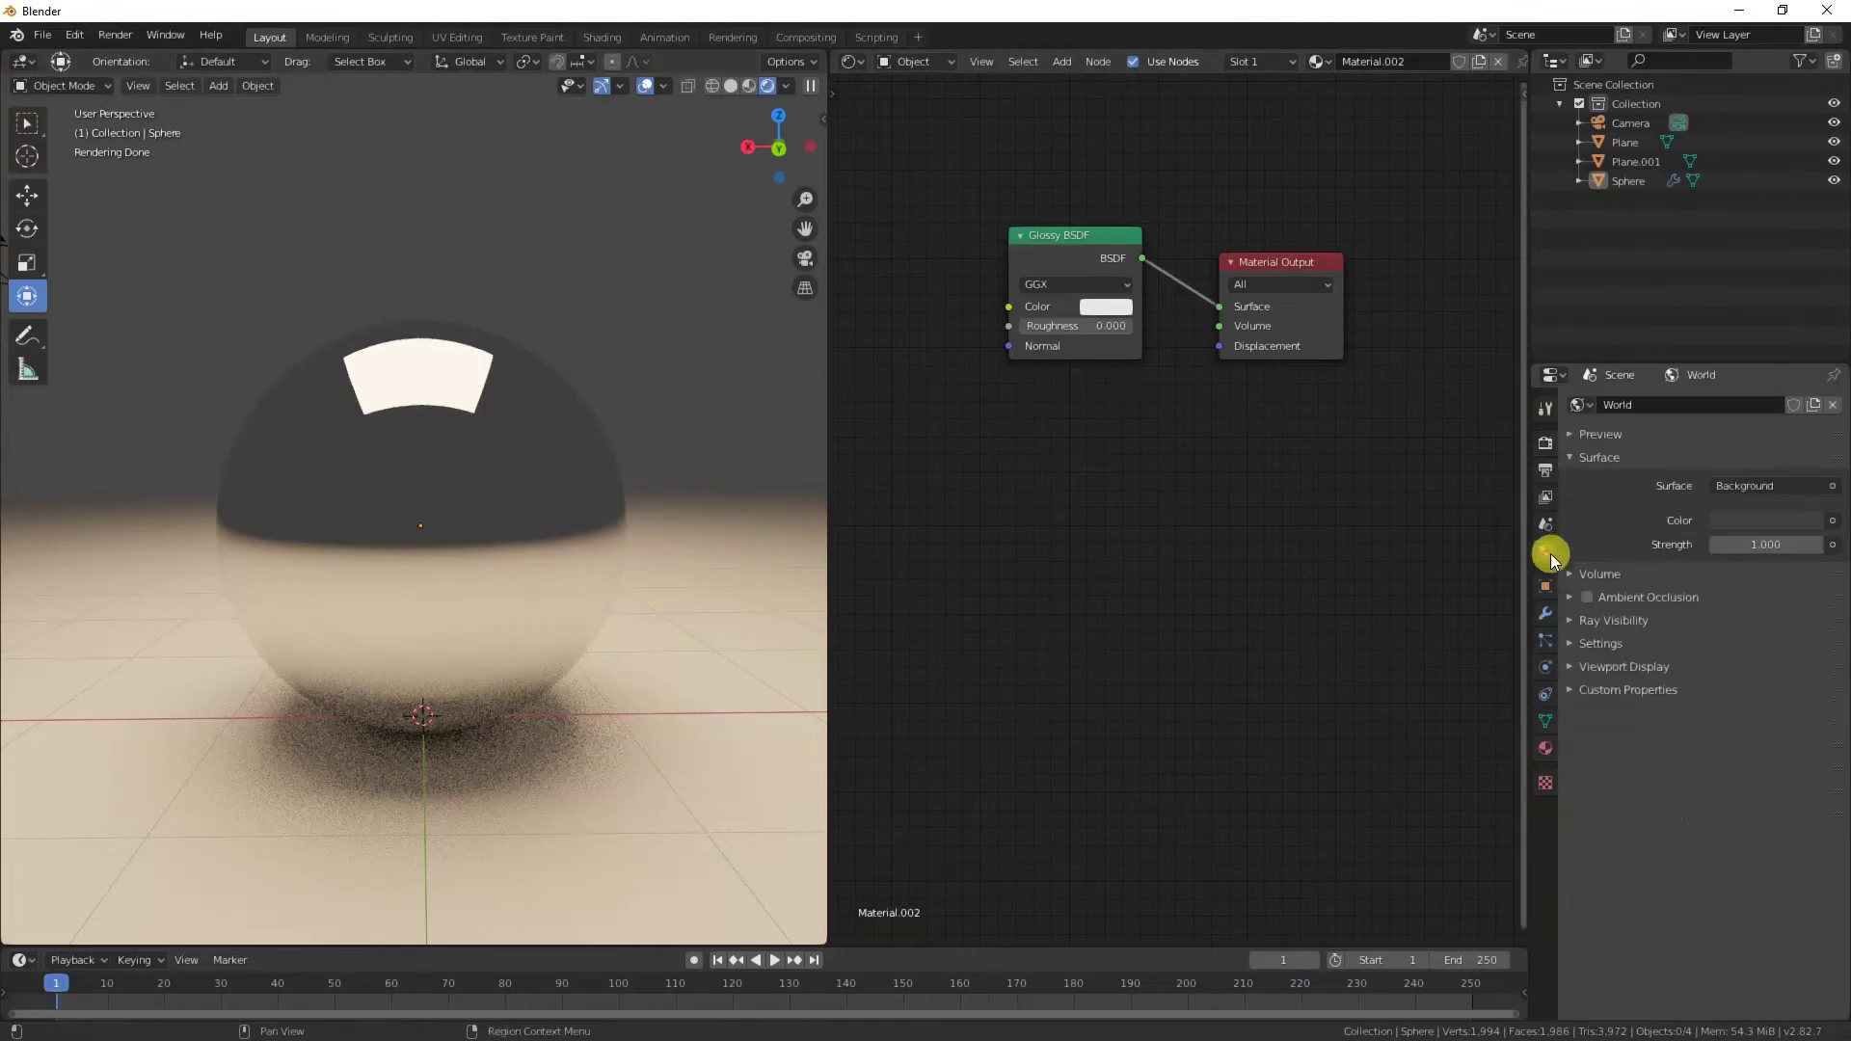
click(1766, 520)
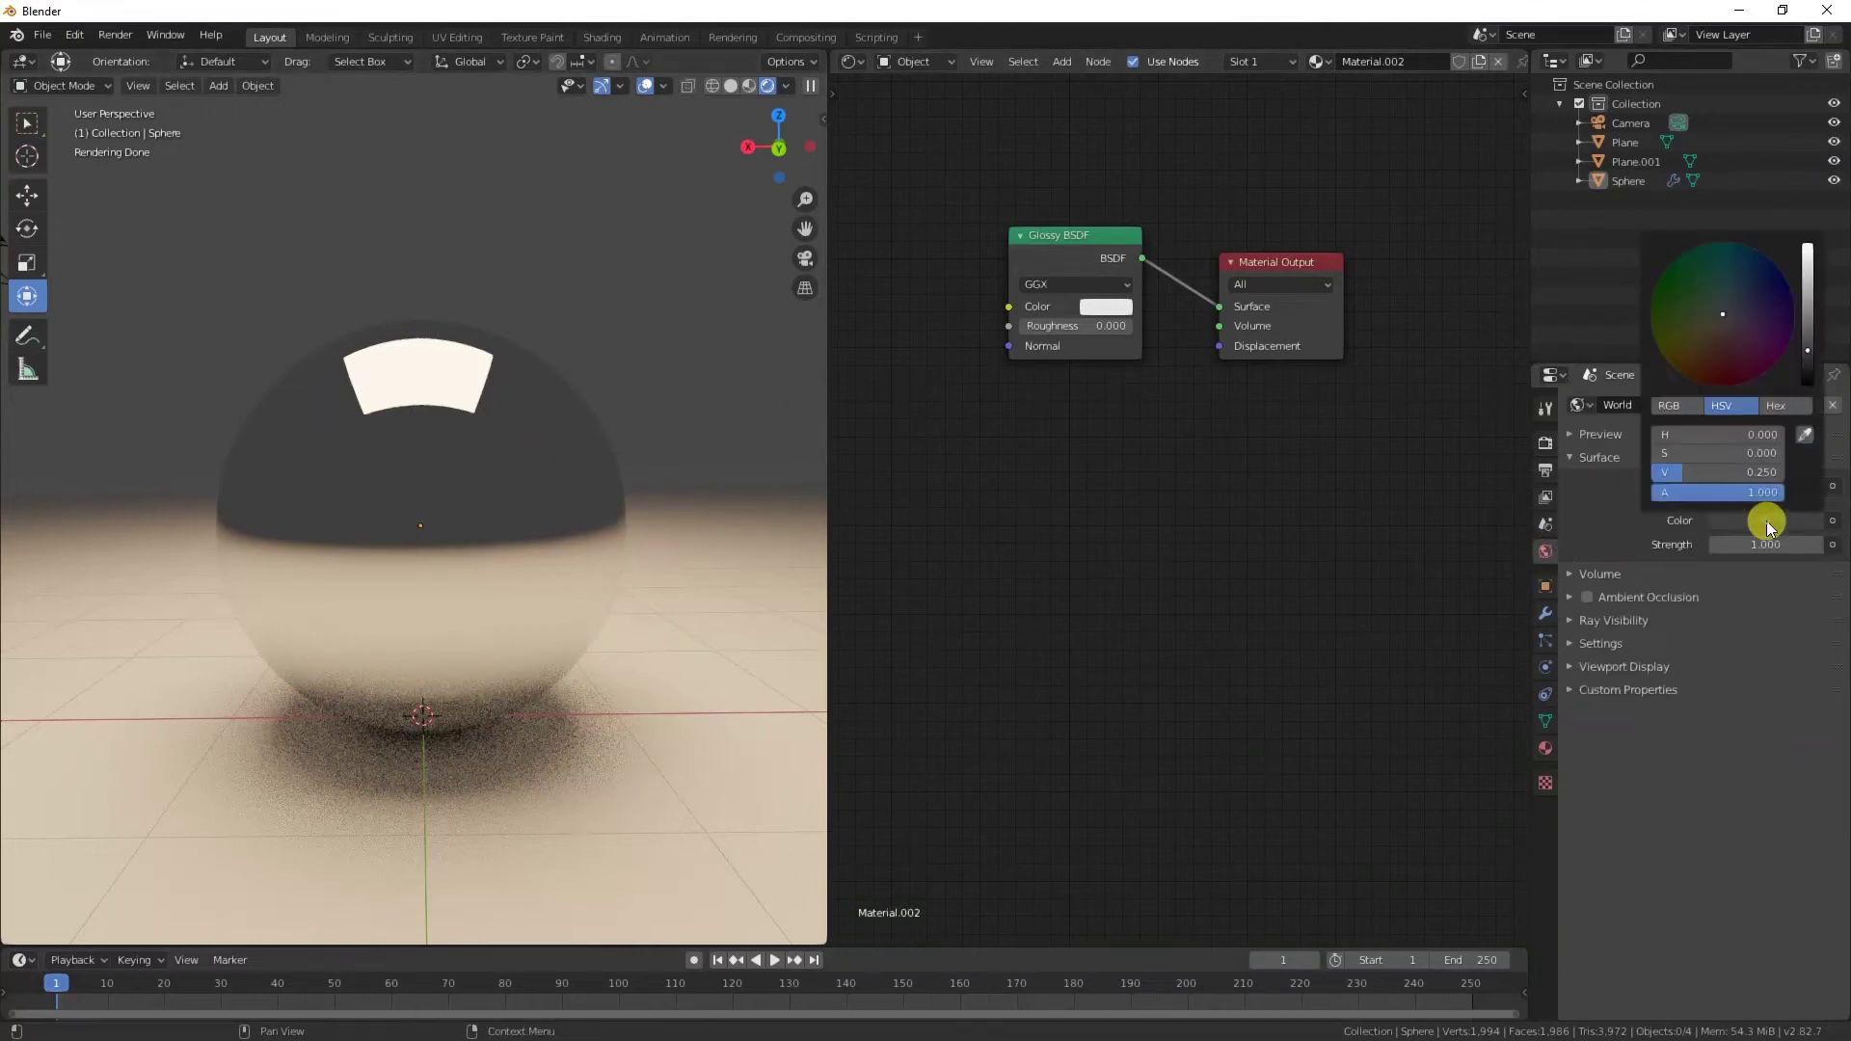
drag(1808, 355, 1560, 400)
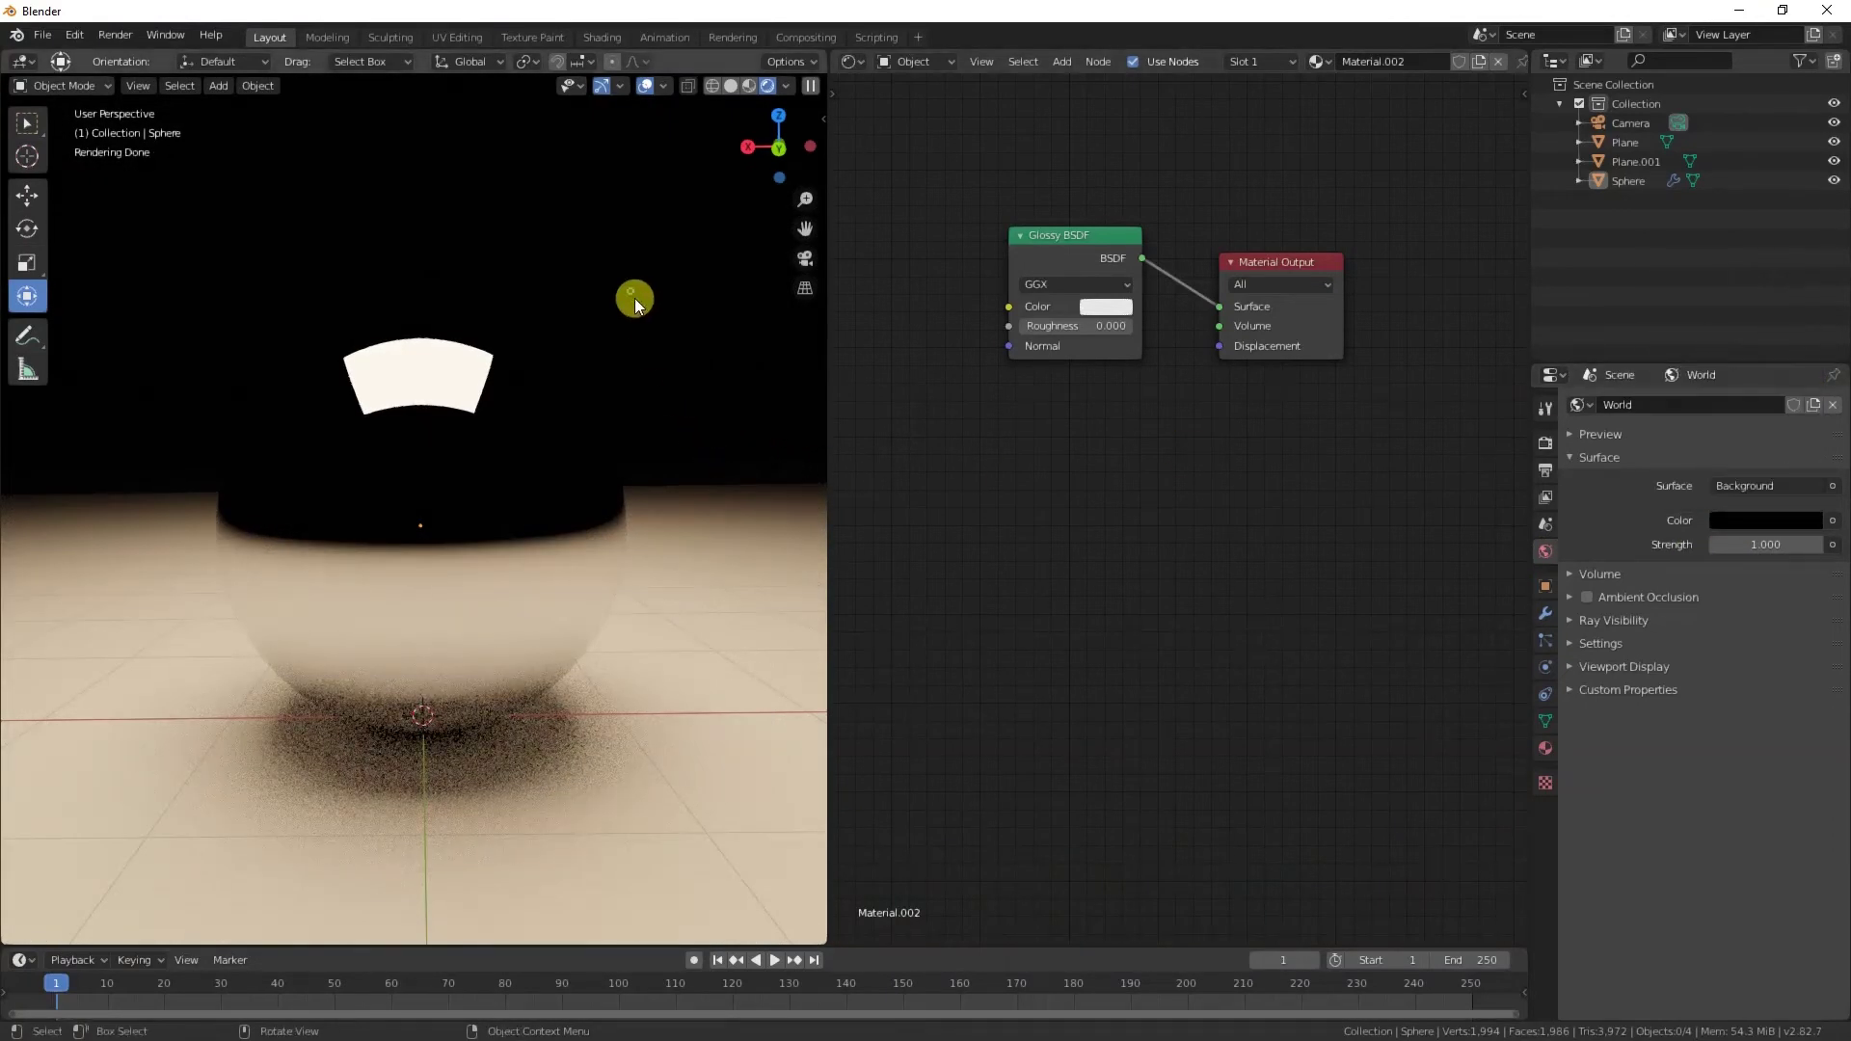
- Make room before the Glossy BSDF, add a Voronoi Texture node and connect its Color output to the Glossy BSDF's Roughness input
scroll(482, 536, up, 1)
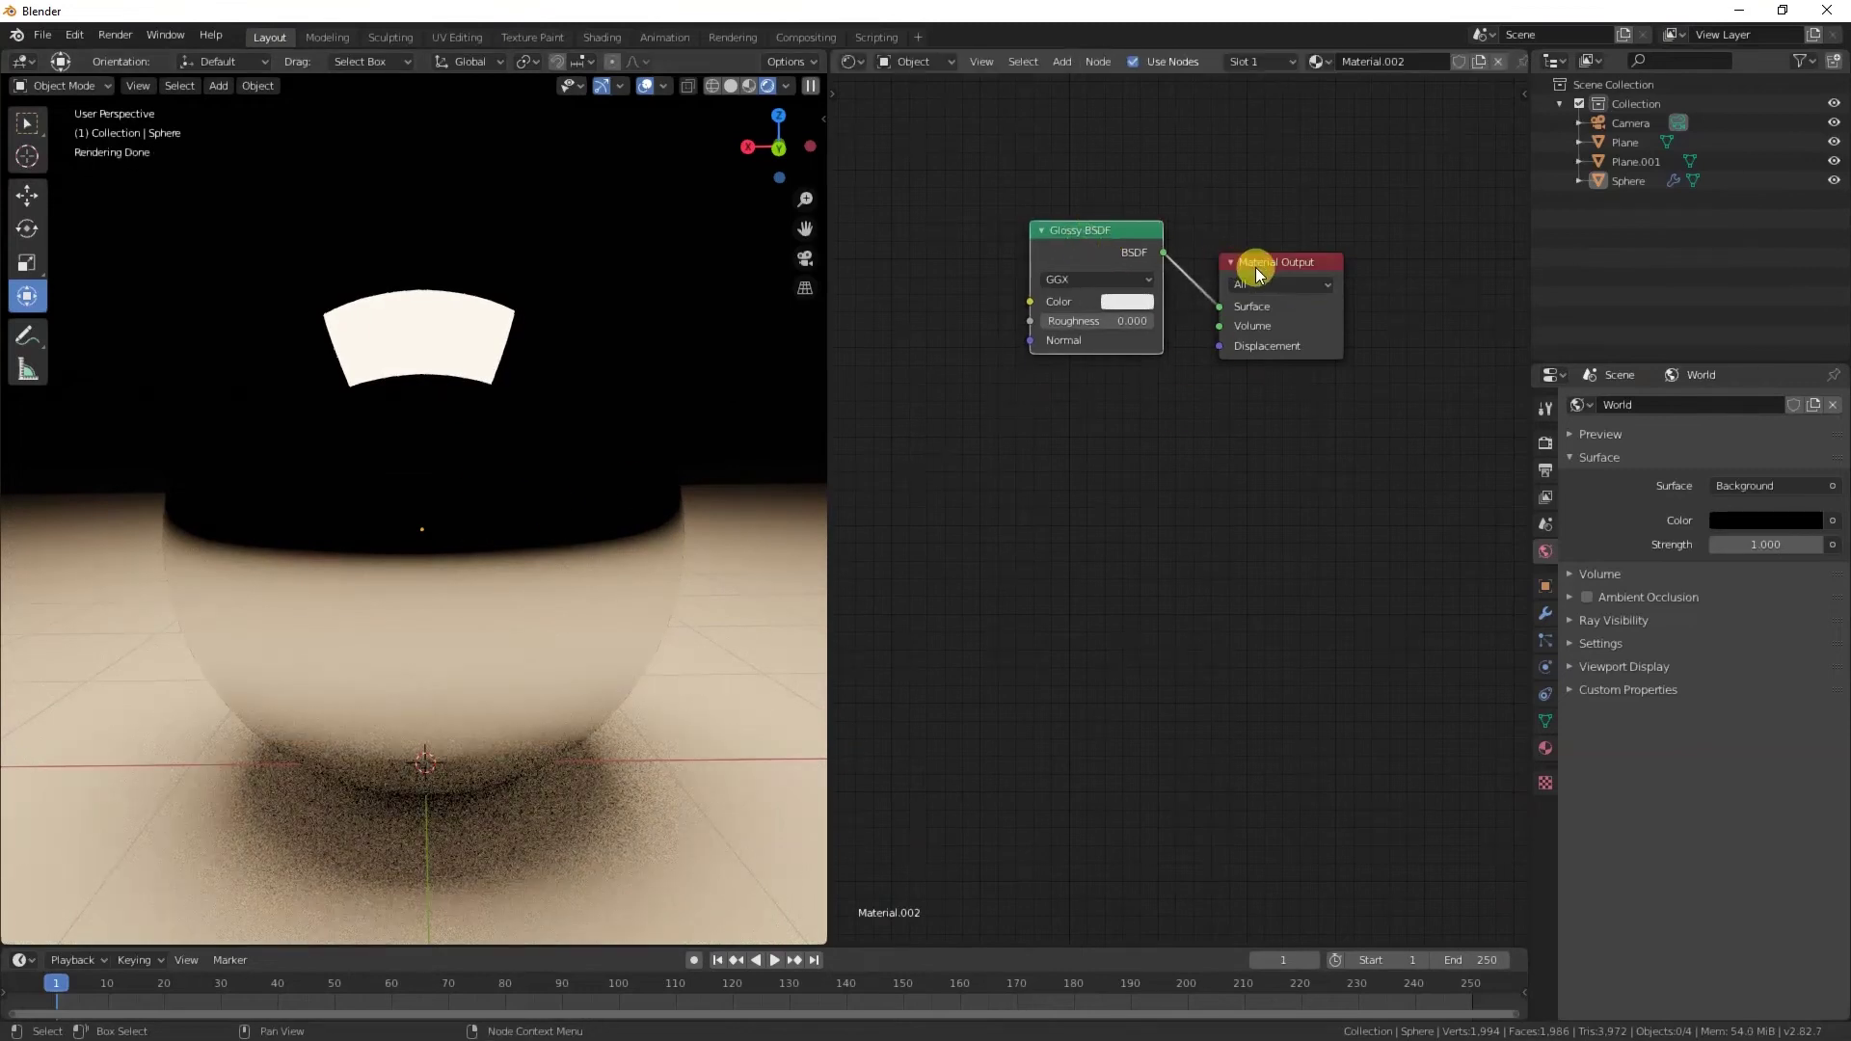
drag(1256, 264, 1347, 264)
drag(1066, 235, 1174, 231)
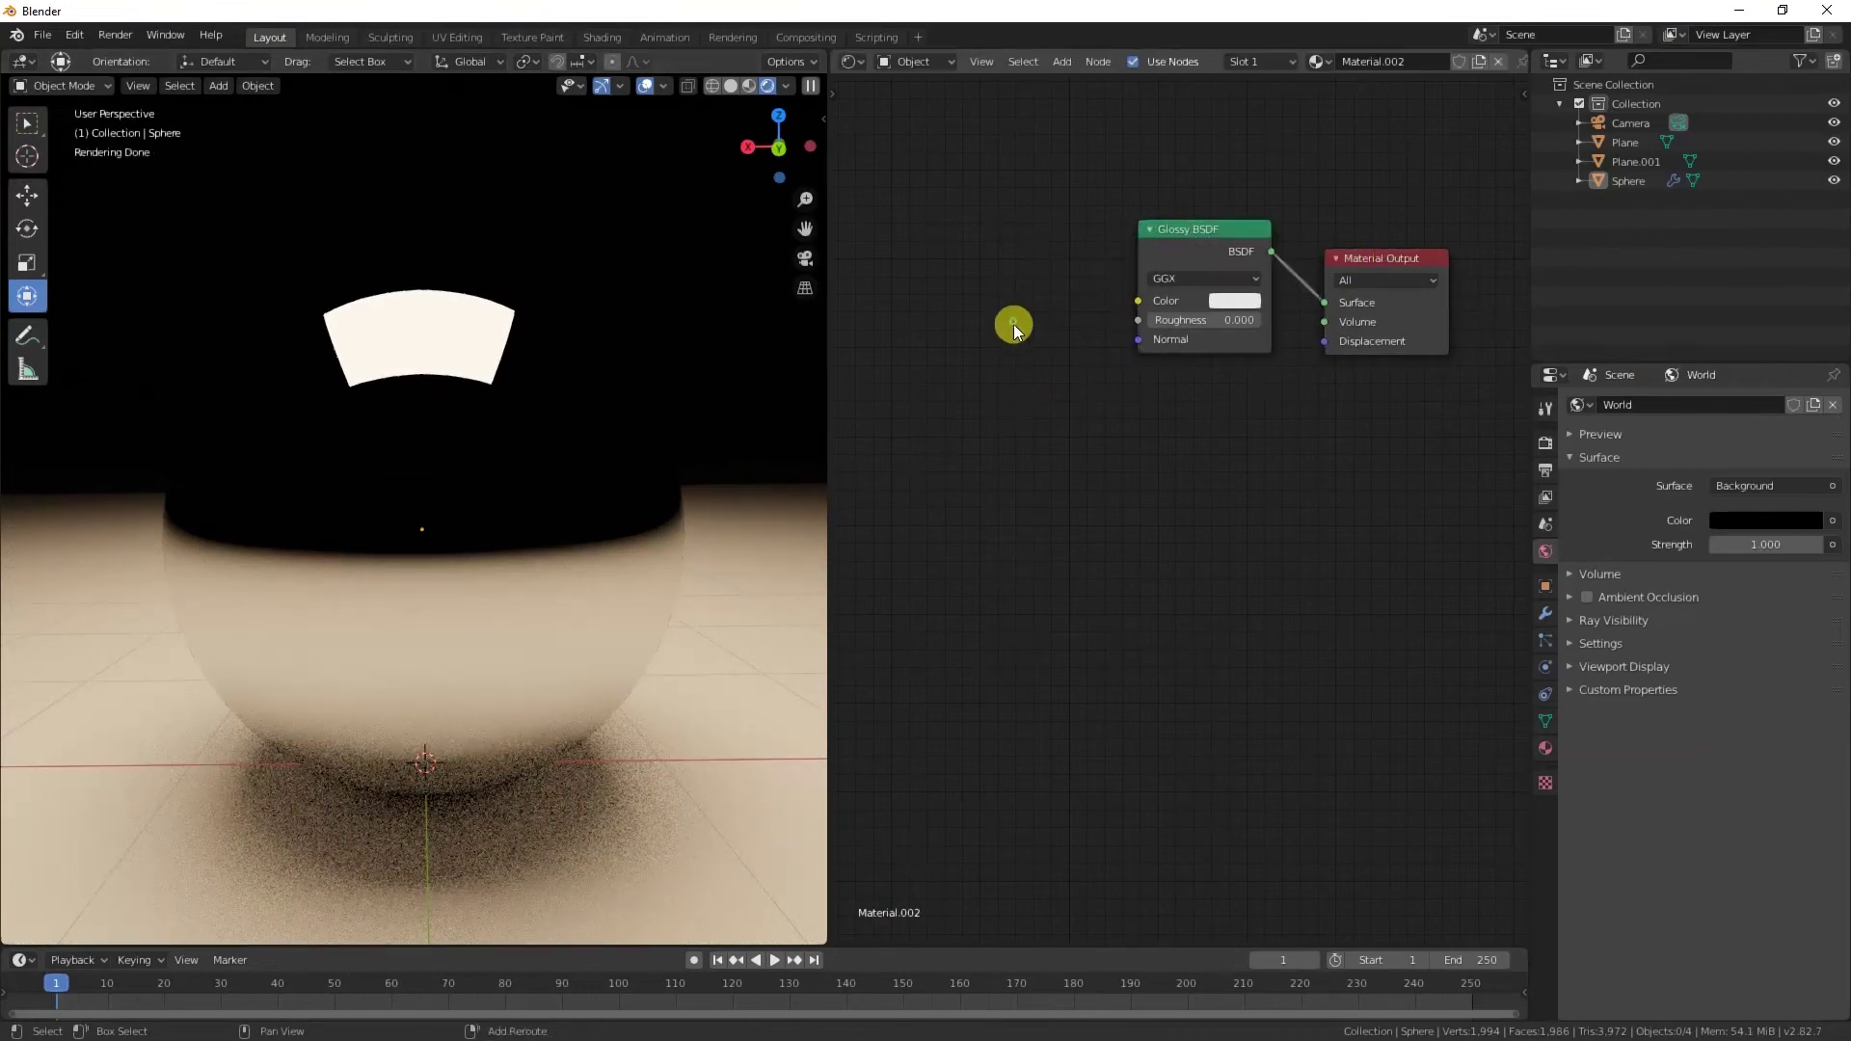
key(shift+a)
click(1011, 321)
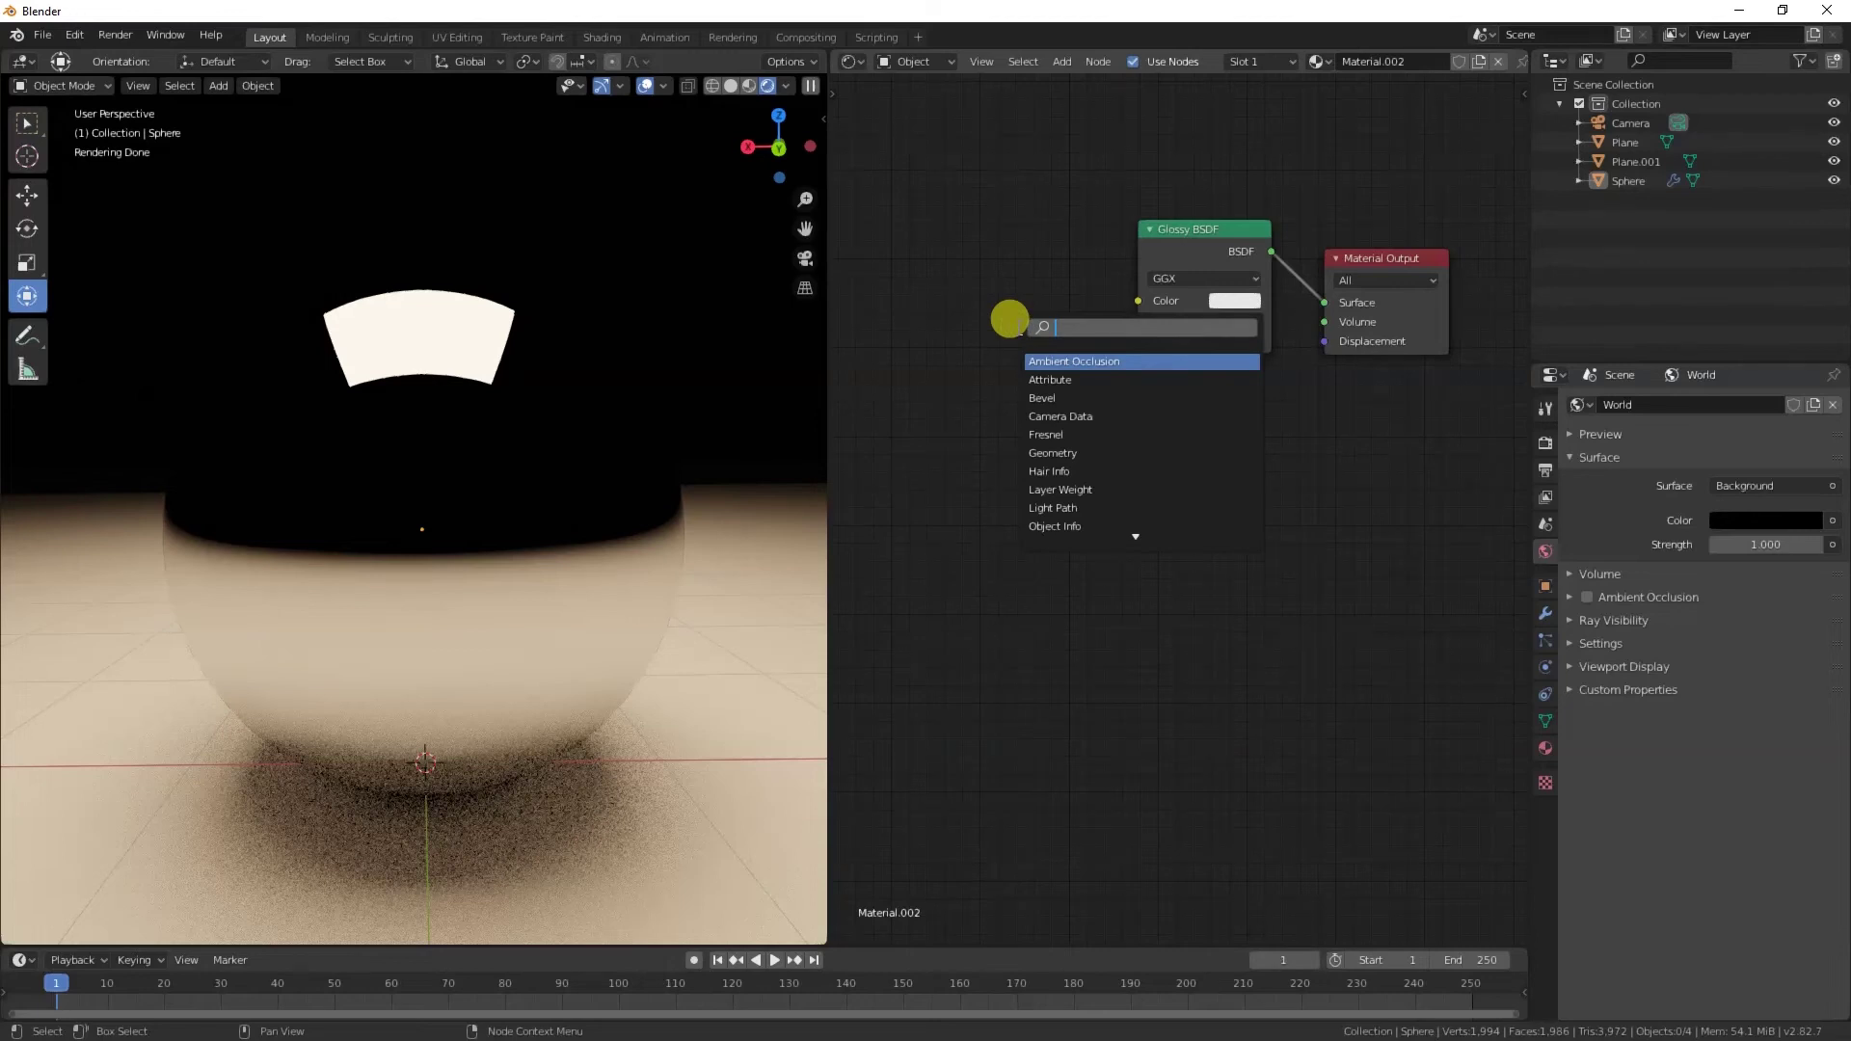
text(voro)
key(Return)
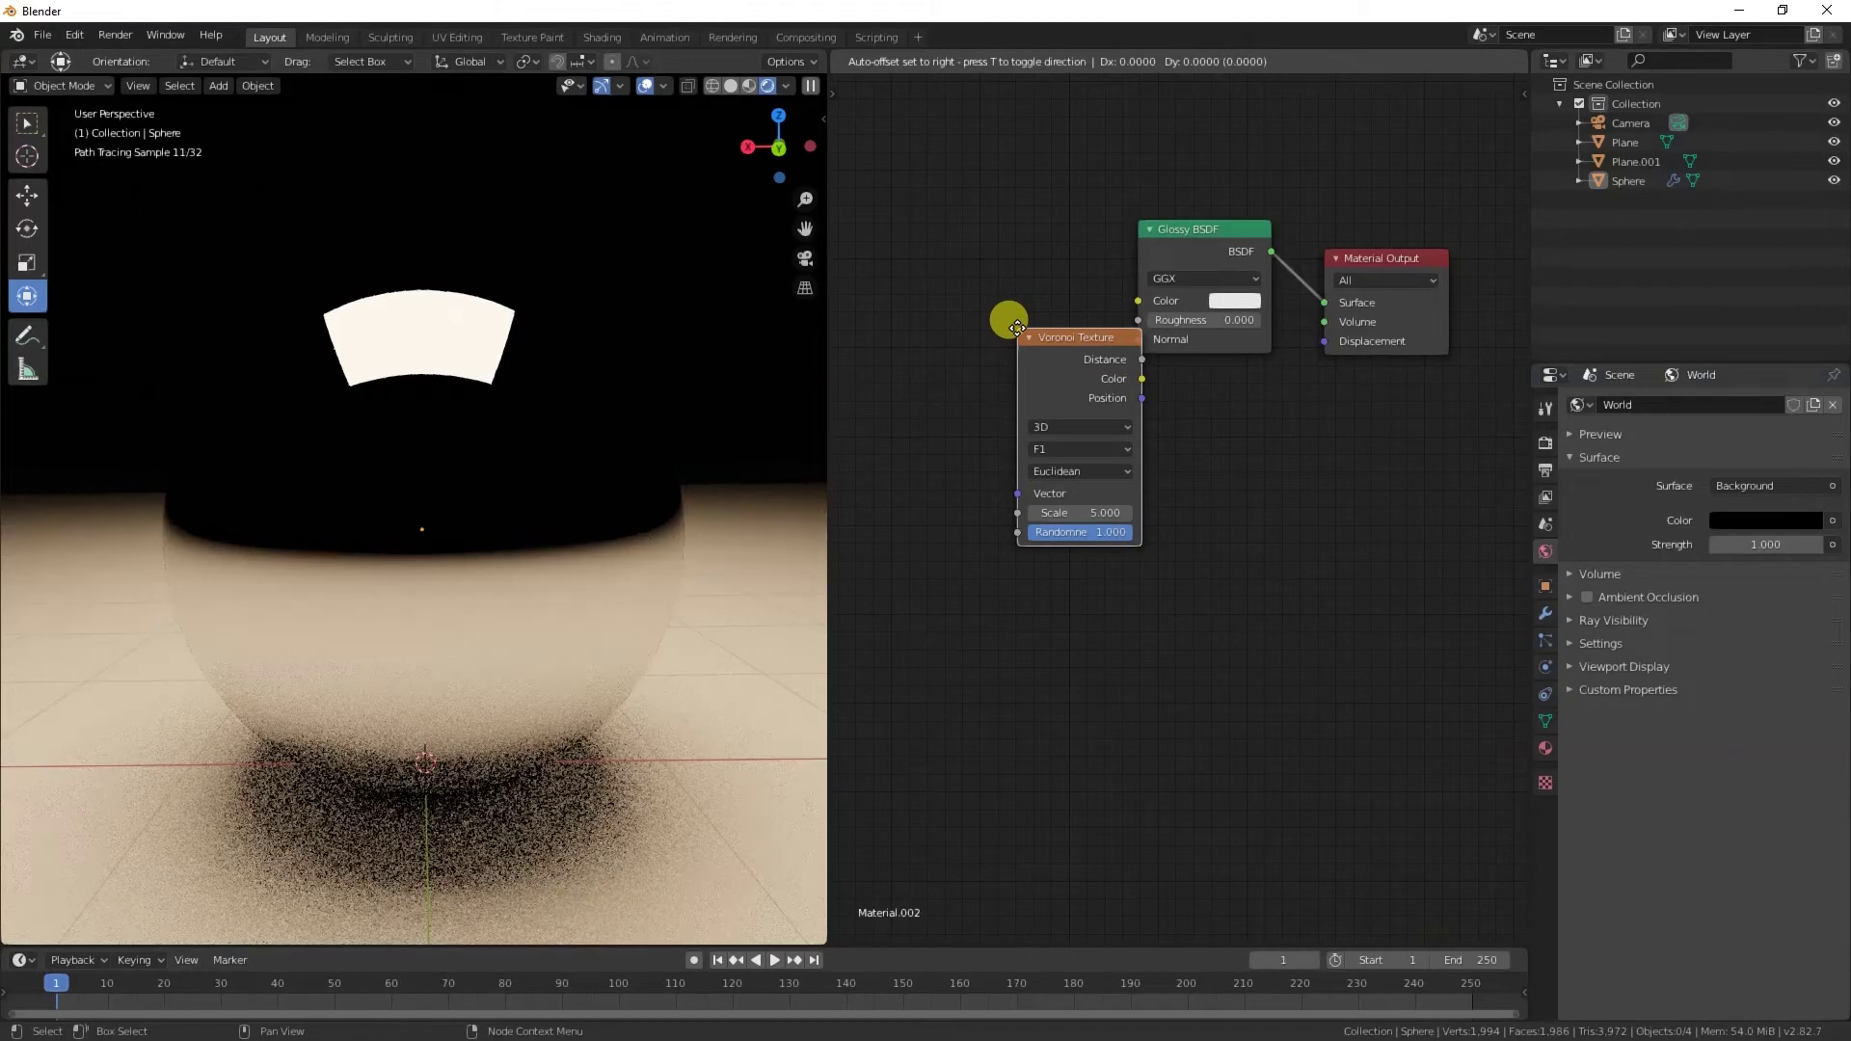
click(941, 205)
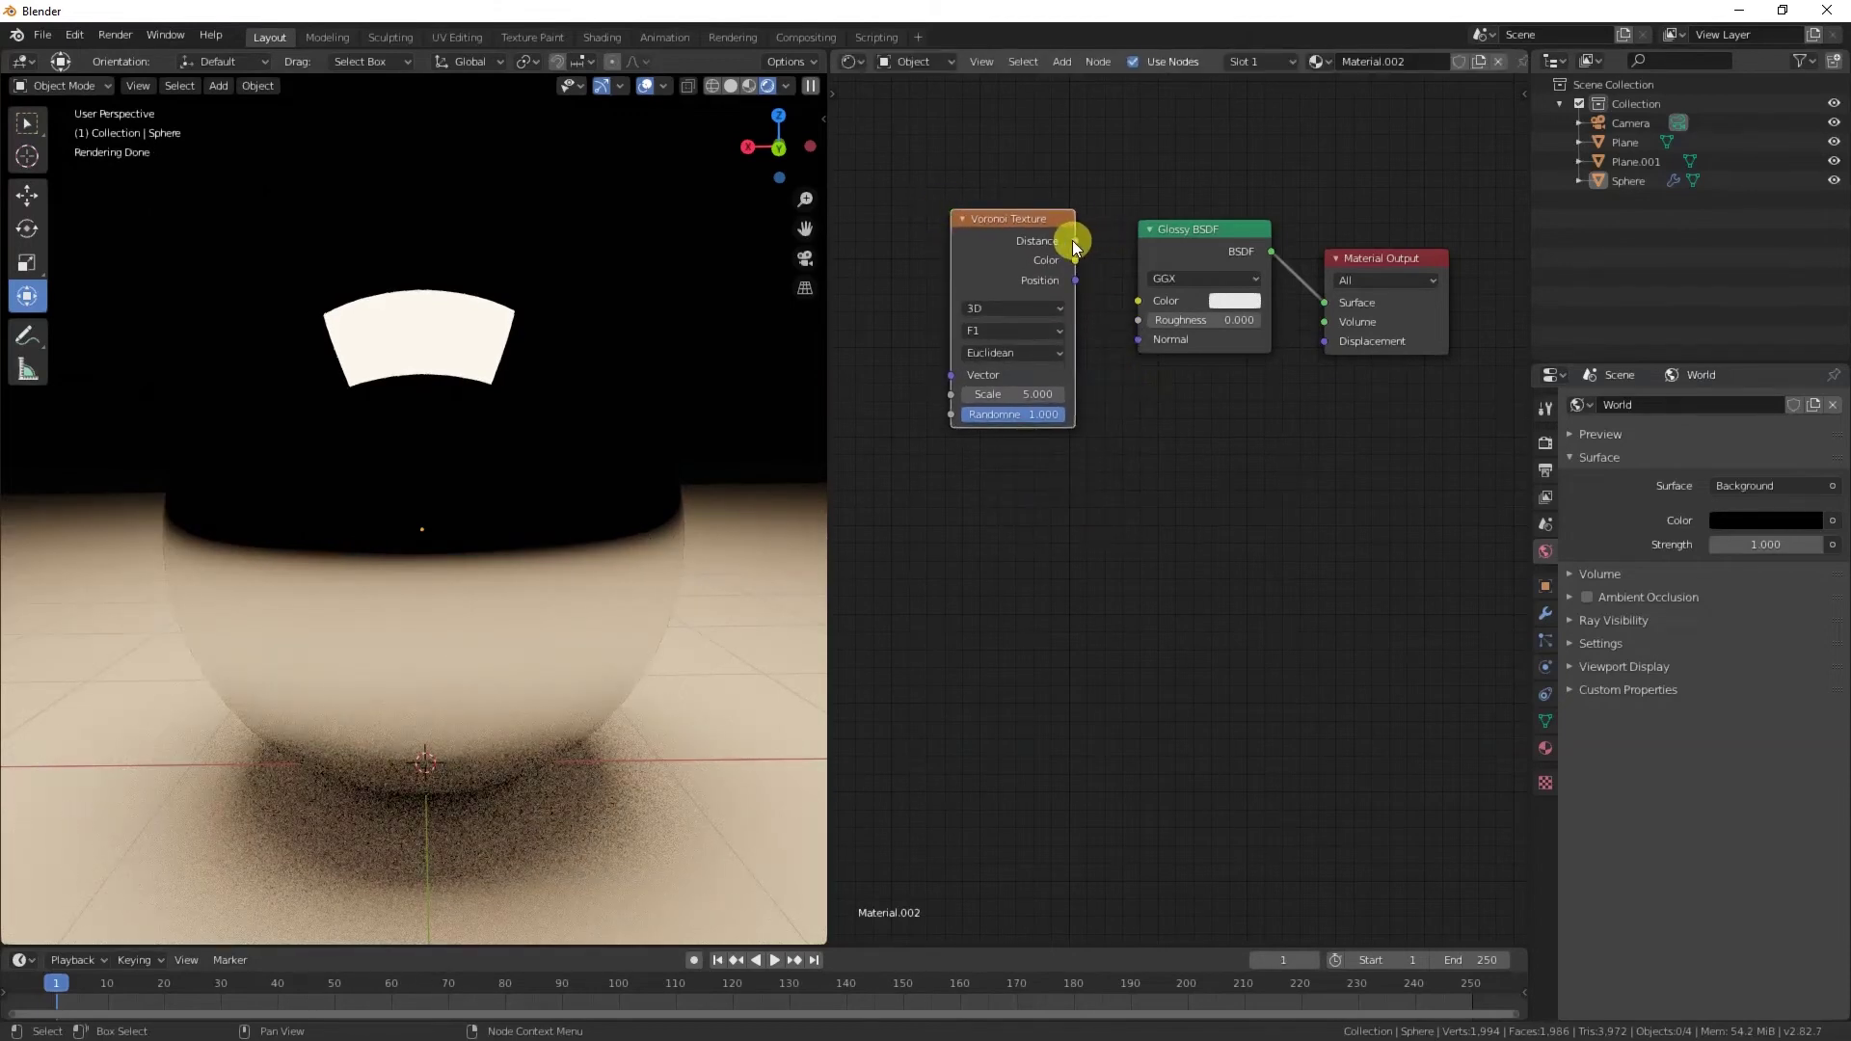
drag(1074, 261, 1138, 307)
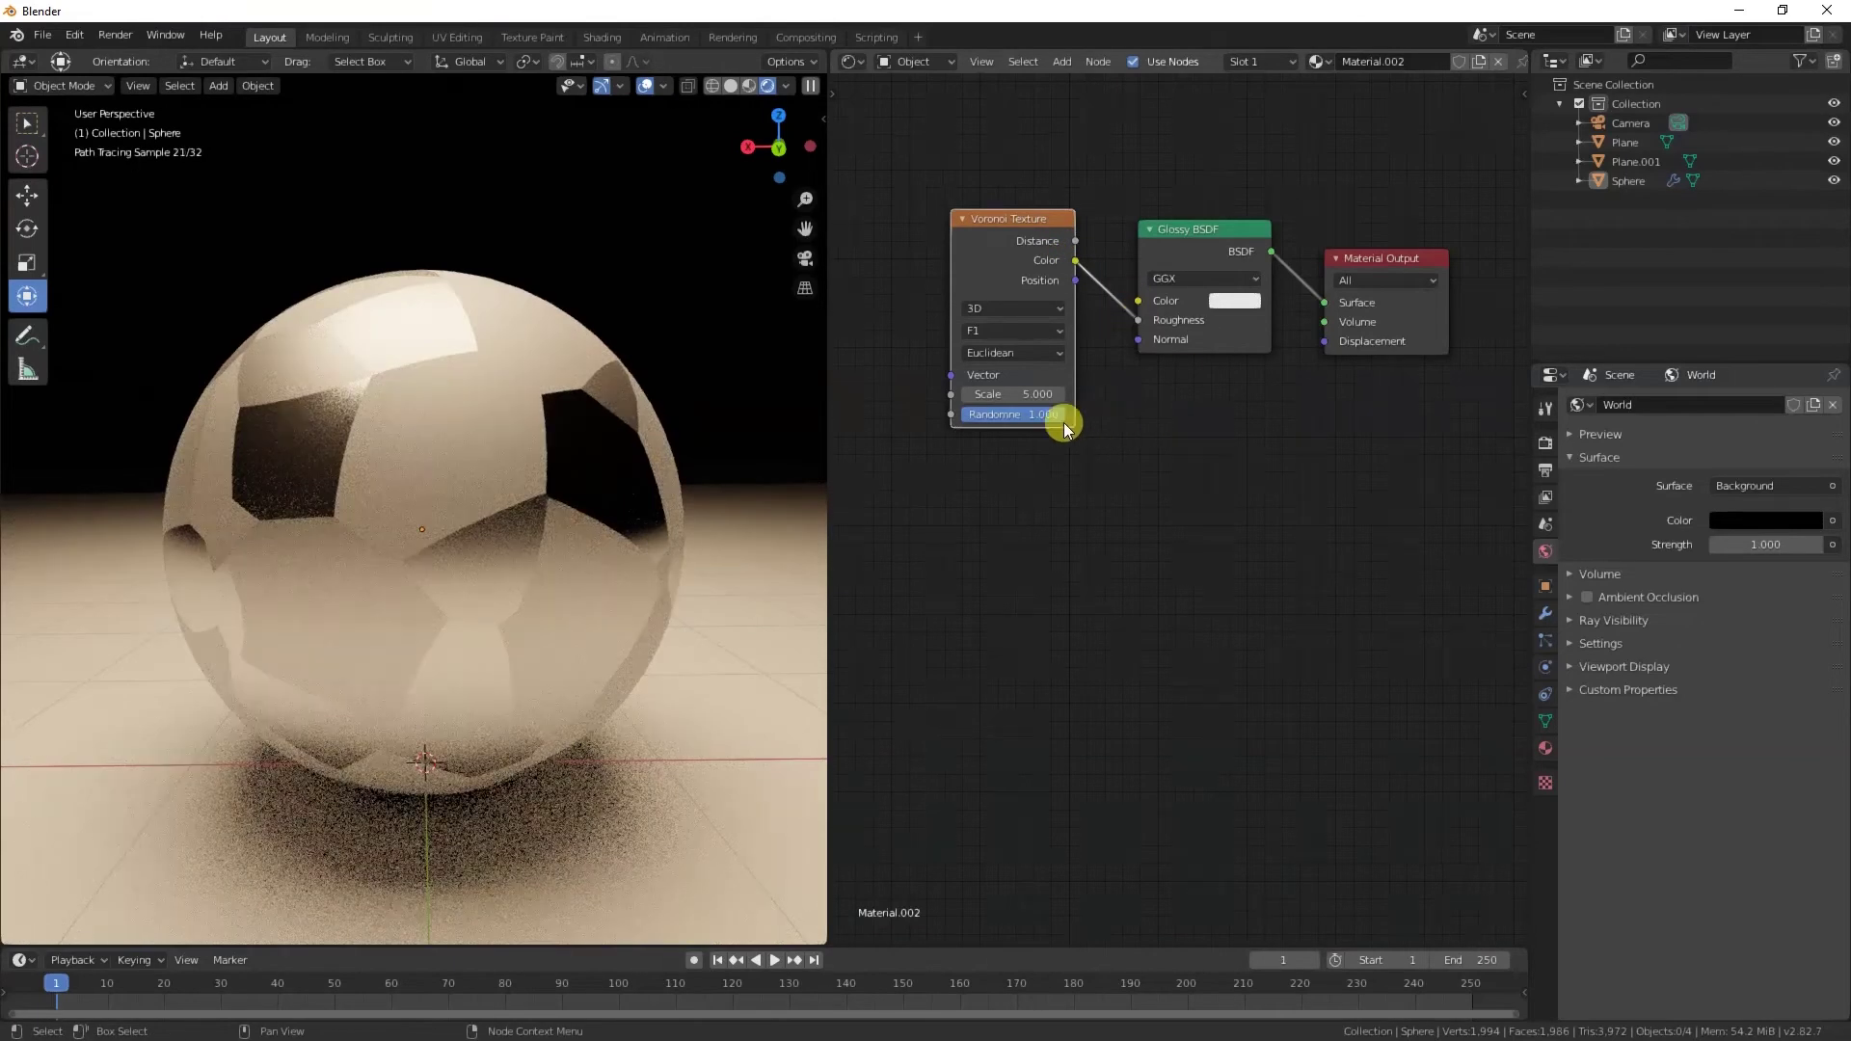
- Add a Musgrave Texture node before the Voronoi Texture and connect its Fac output to the Voronoi's Vector input
mouse_move(425, 526)
middle_down()
mouse_move(552, 509)
mouse_move(518, 523)
middle_up()
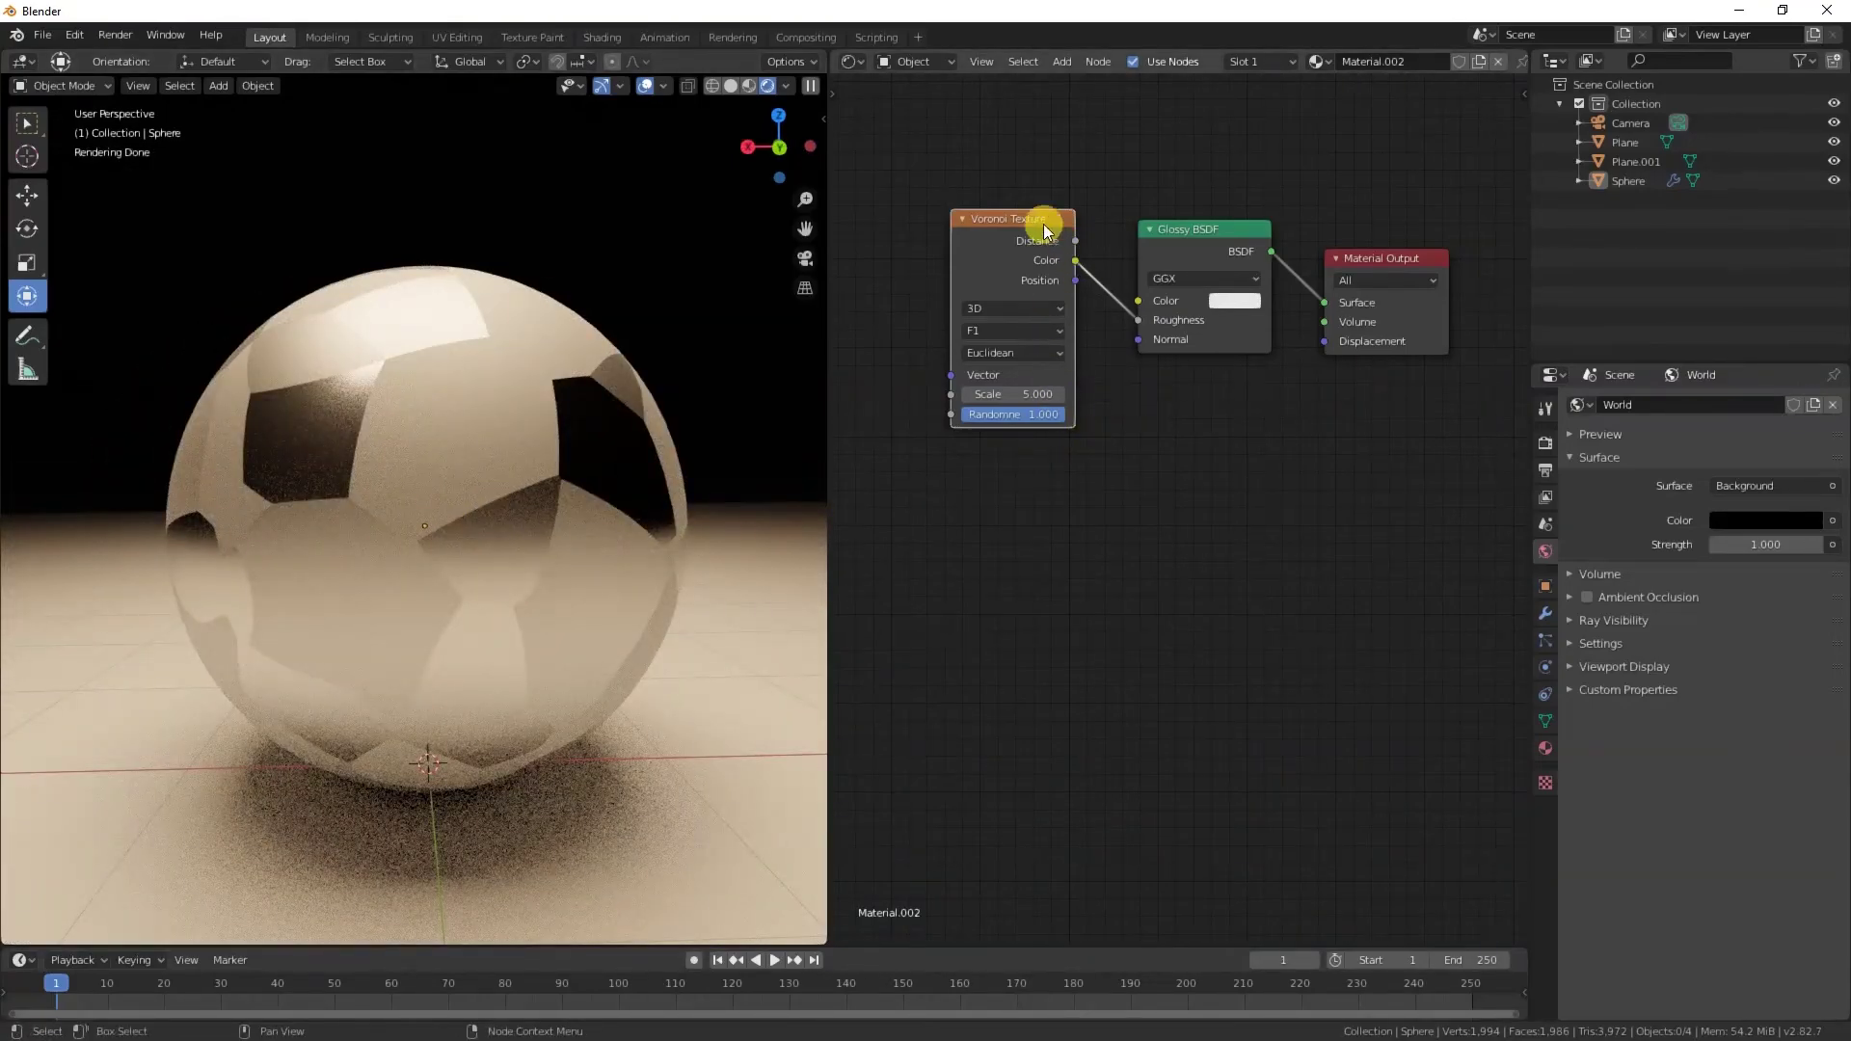
middle_drag(1045, 449, 1145, 479)
key(shift+a)
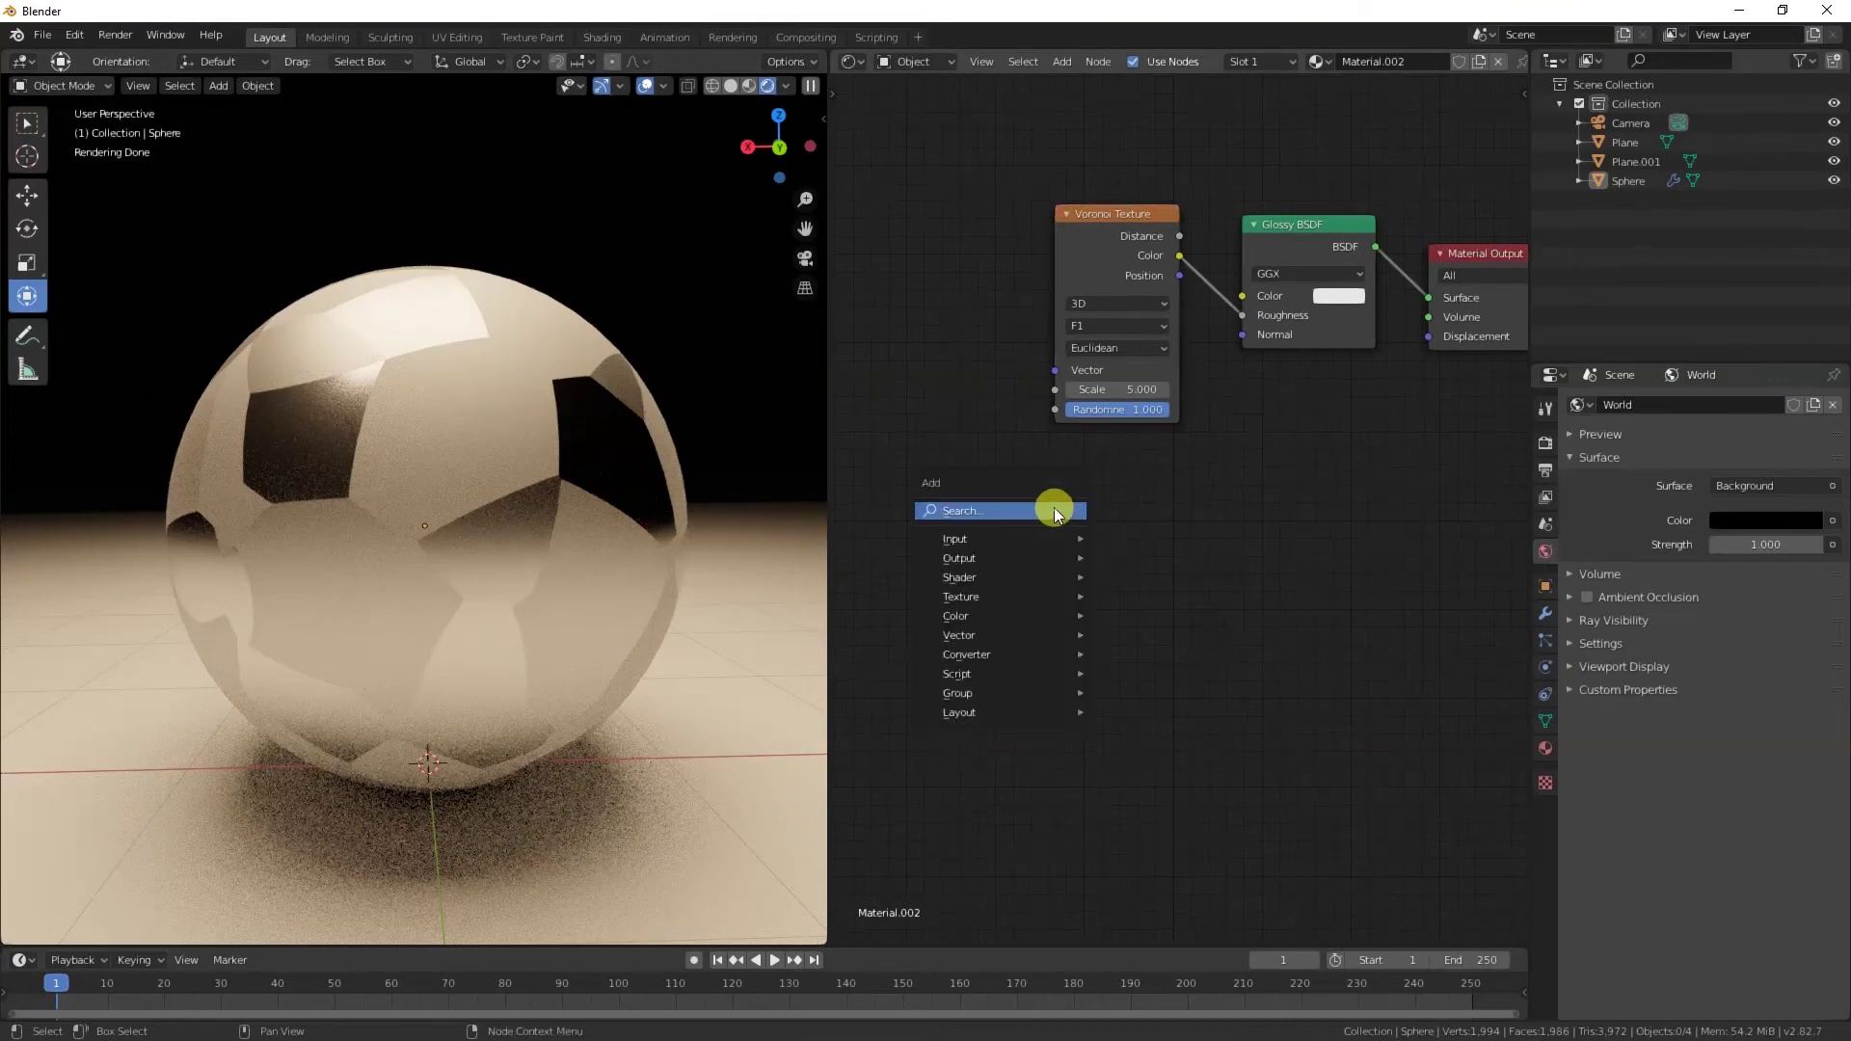
click(1055, 511)
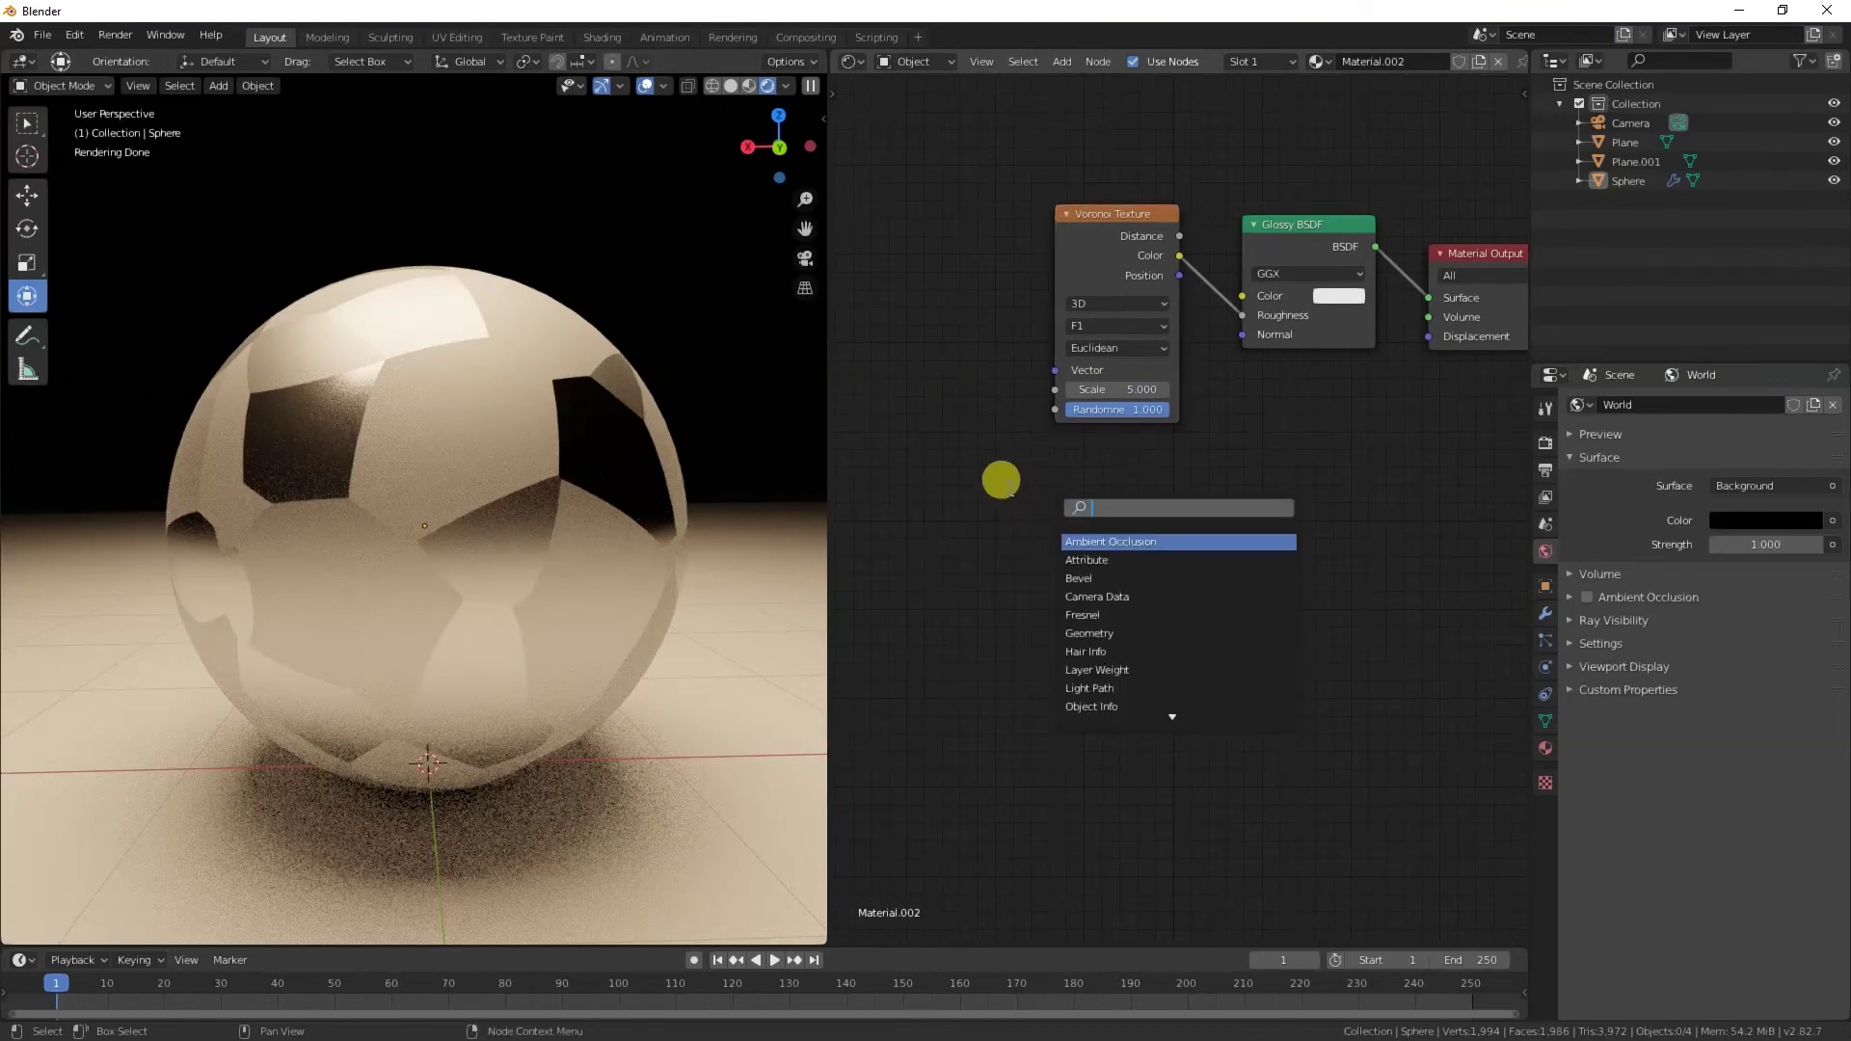
text(mus)
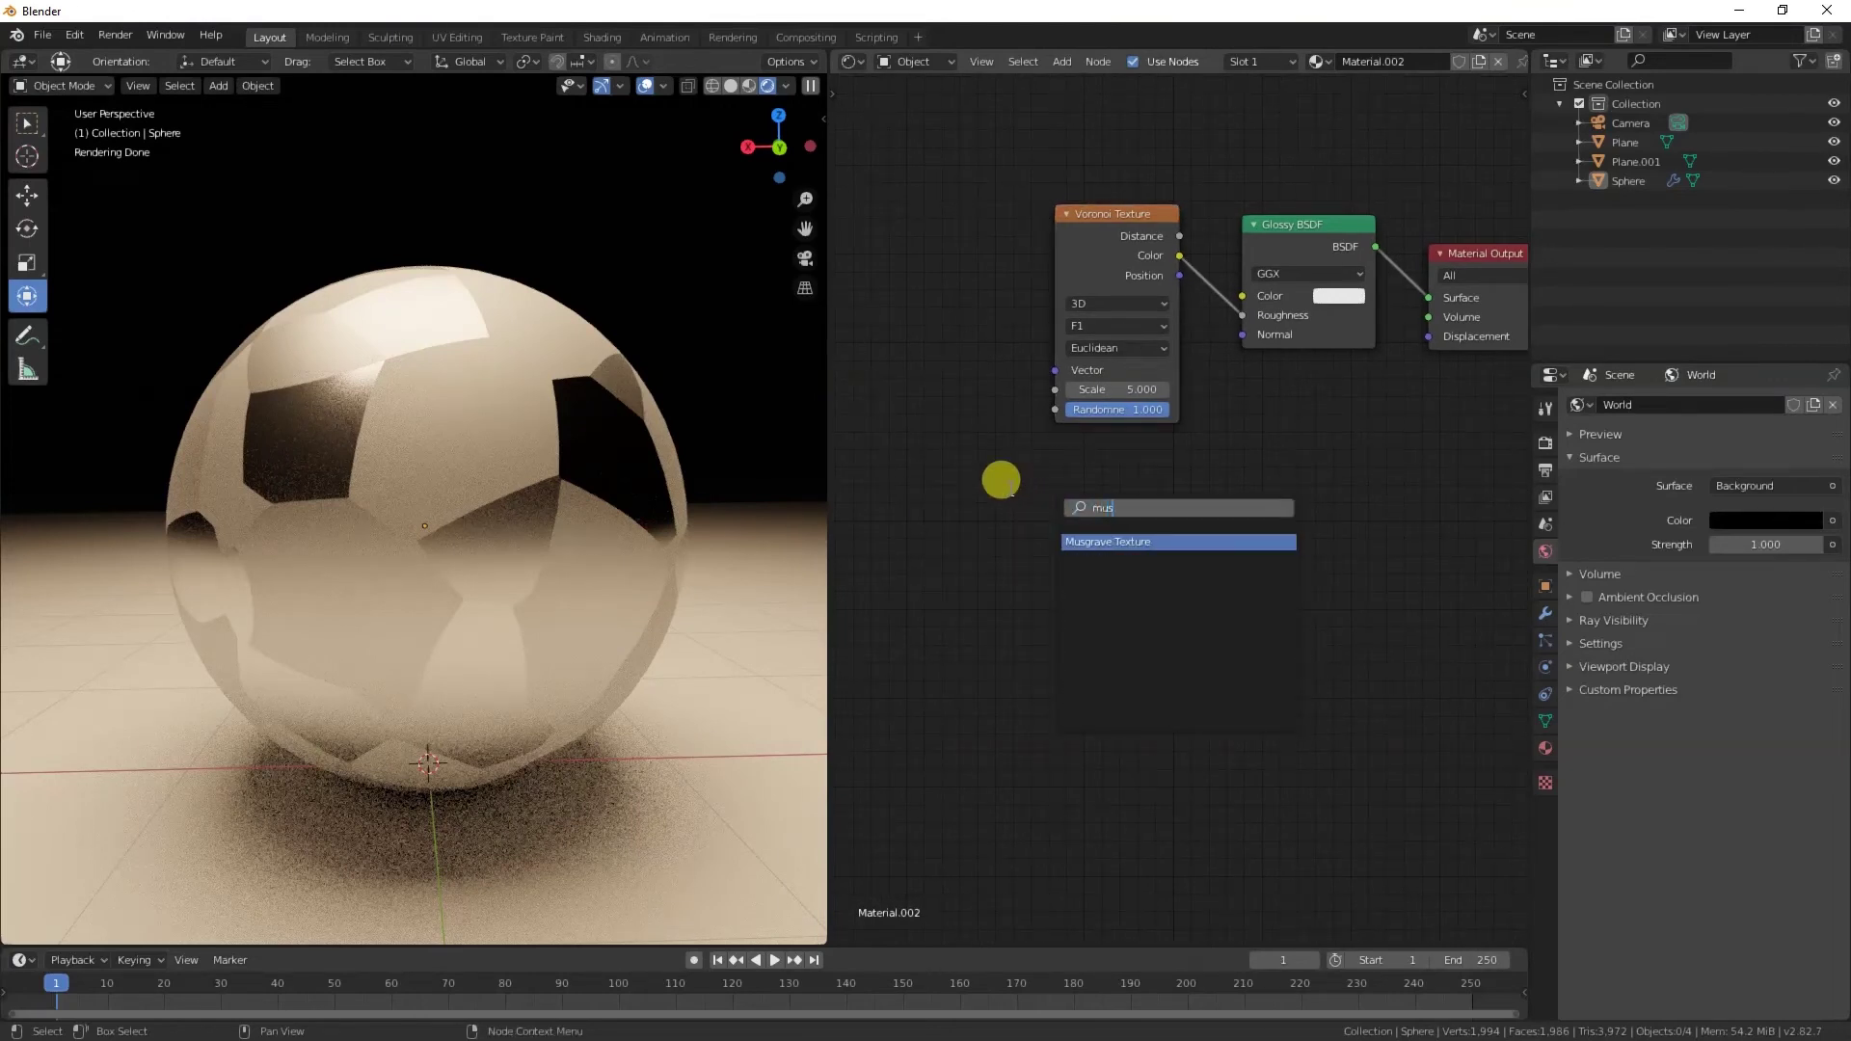
key(Return)
click(860, 199)
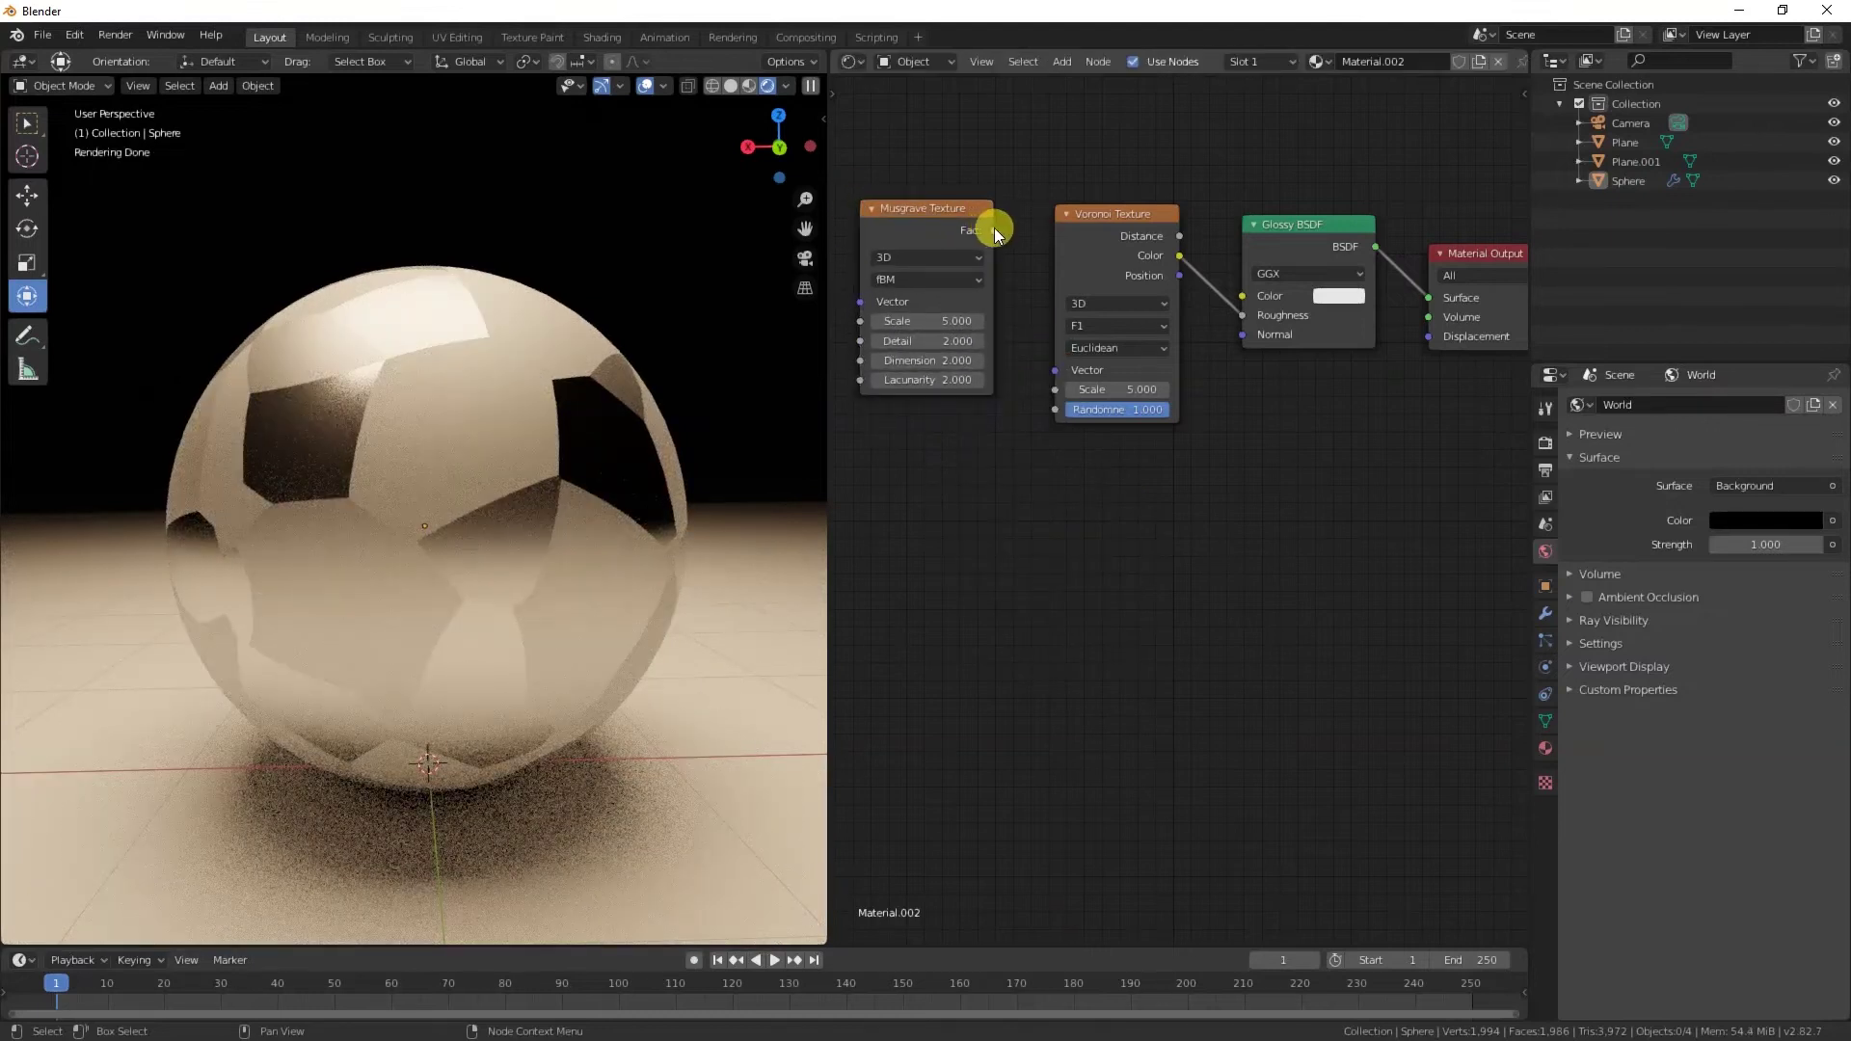
drag(993, 230, 1054, 372)
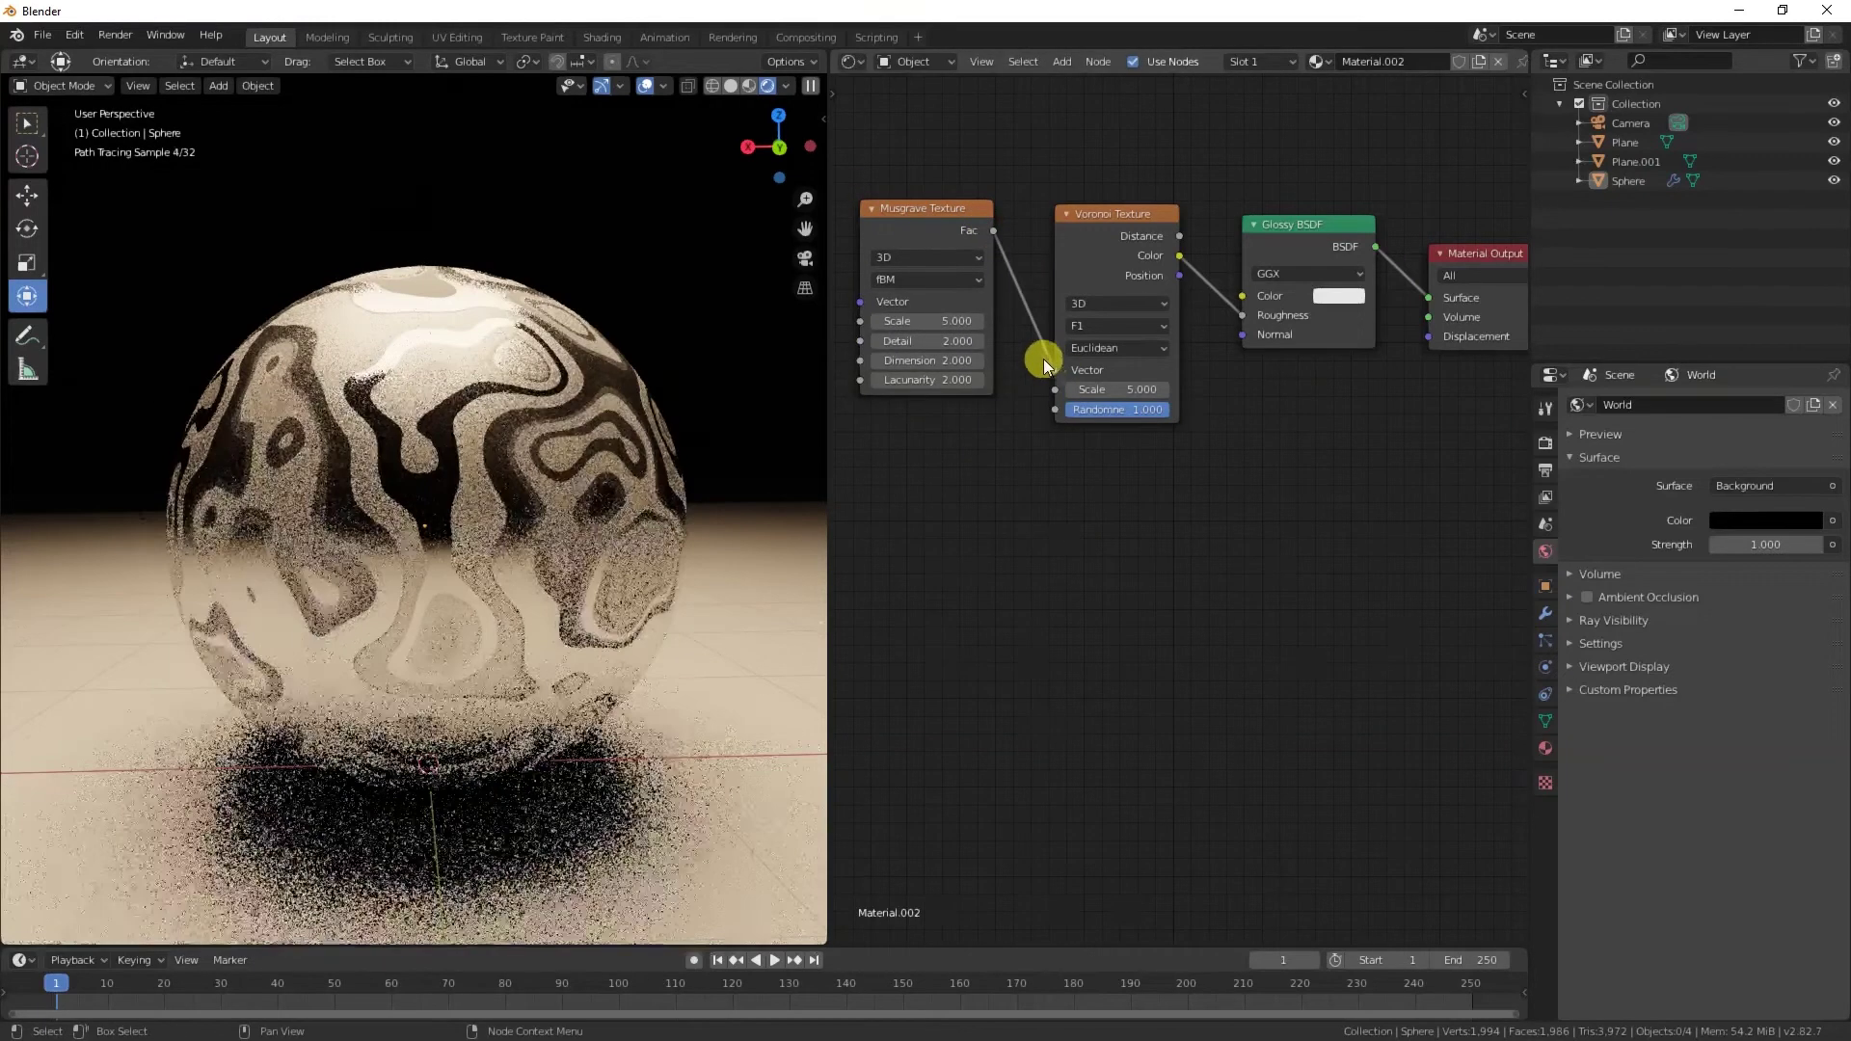